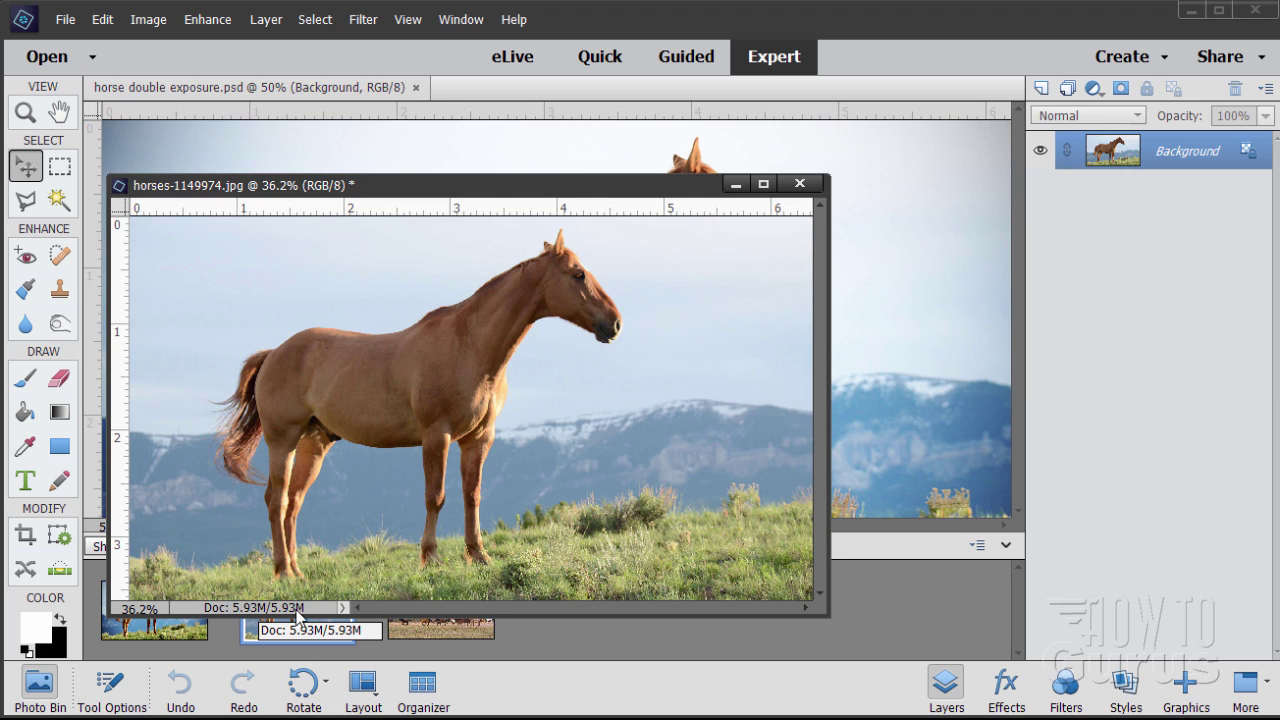
Minimise the two floating photo windows and close the finished horse double exposure.psd document
click(428, 632)
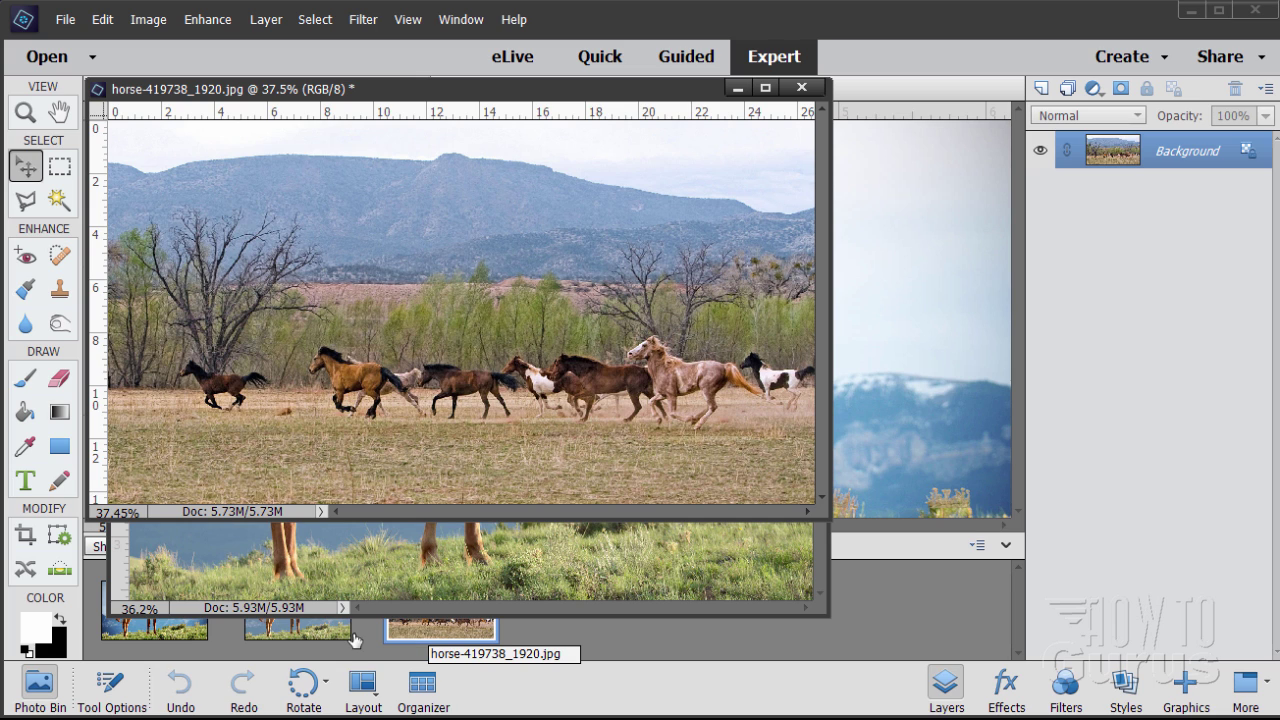
click(185, 635)
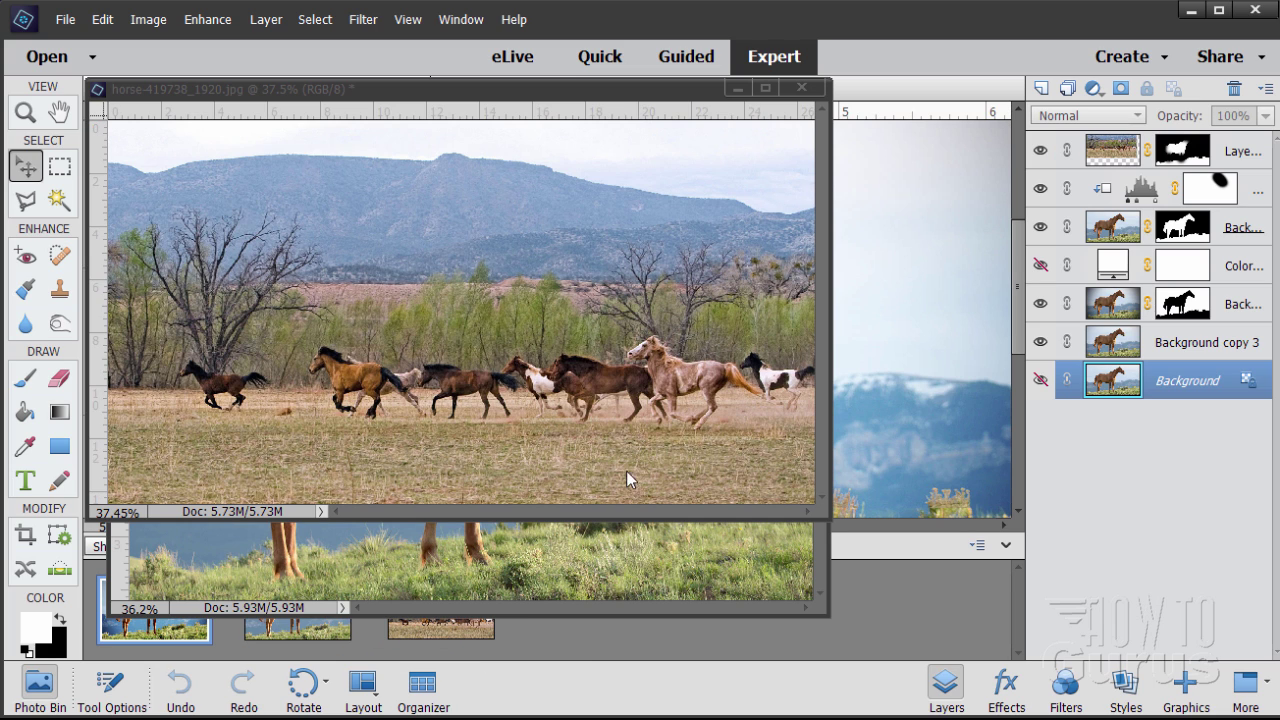
click(735, 89)
click(733, 183)
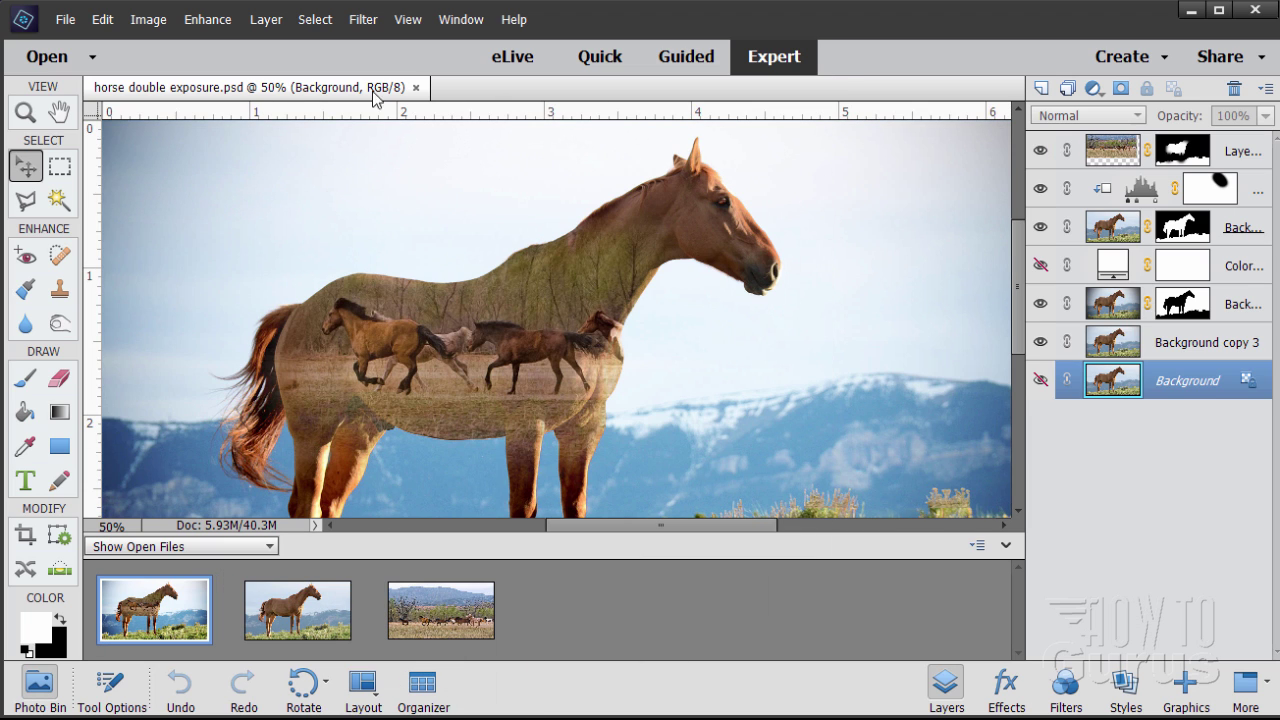
click(416, 87)
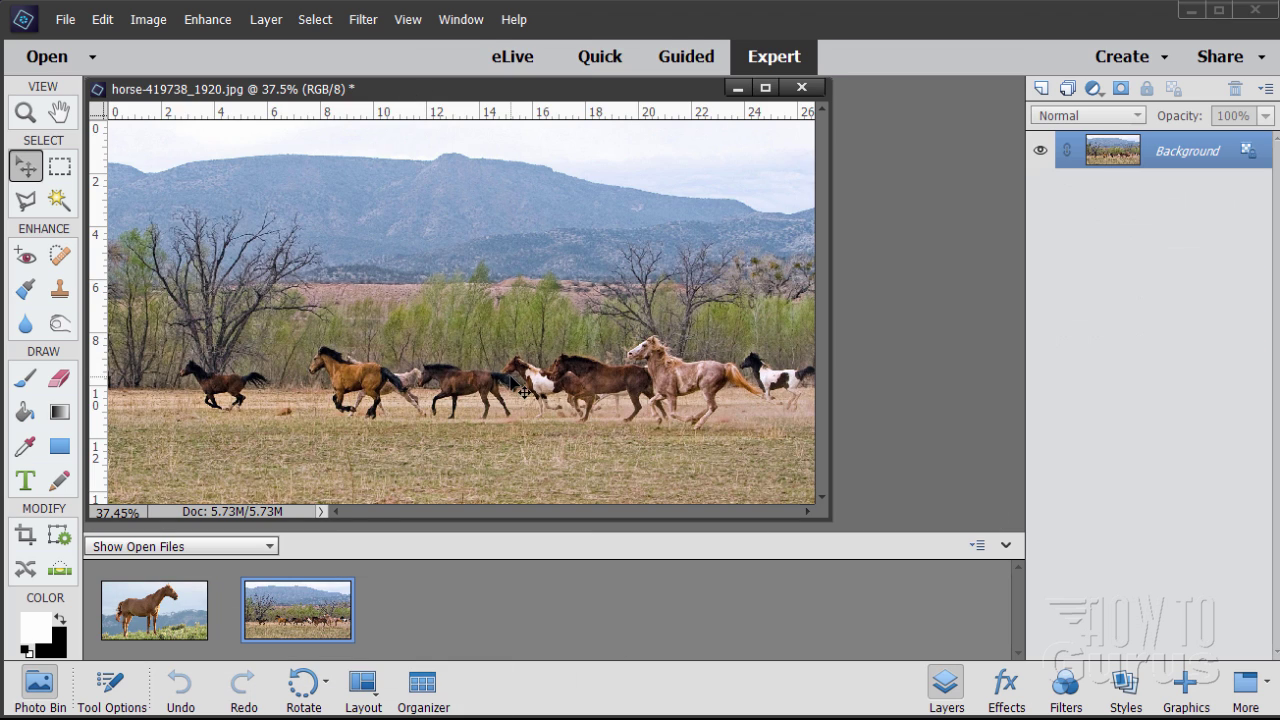
Minimise the running horses photo and dock the standing horse photo, horses-1149974.jpg, as a tabbed document
click(188, 612)
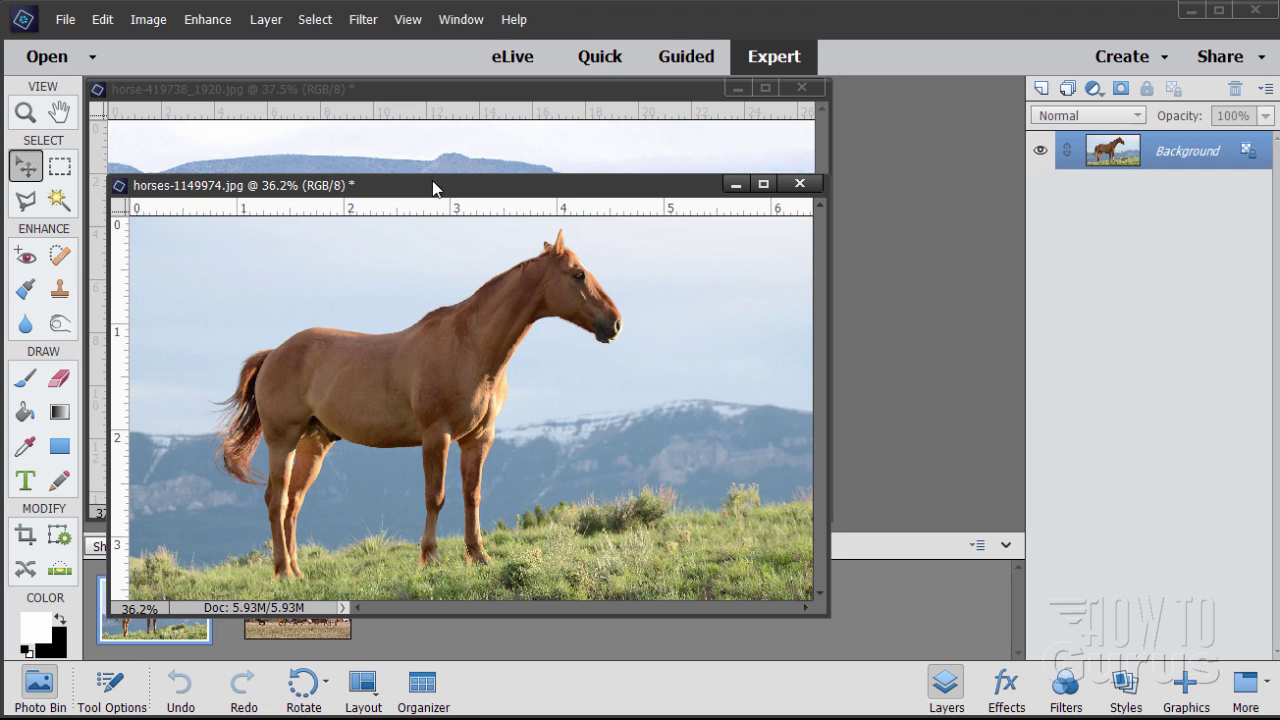
drag(433, 188, 510, 181)
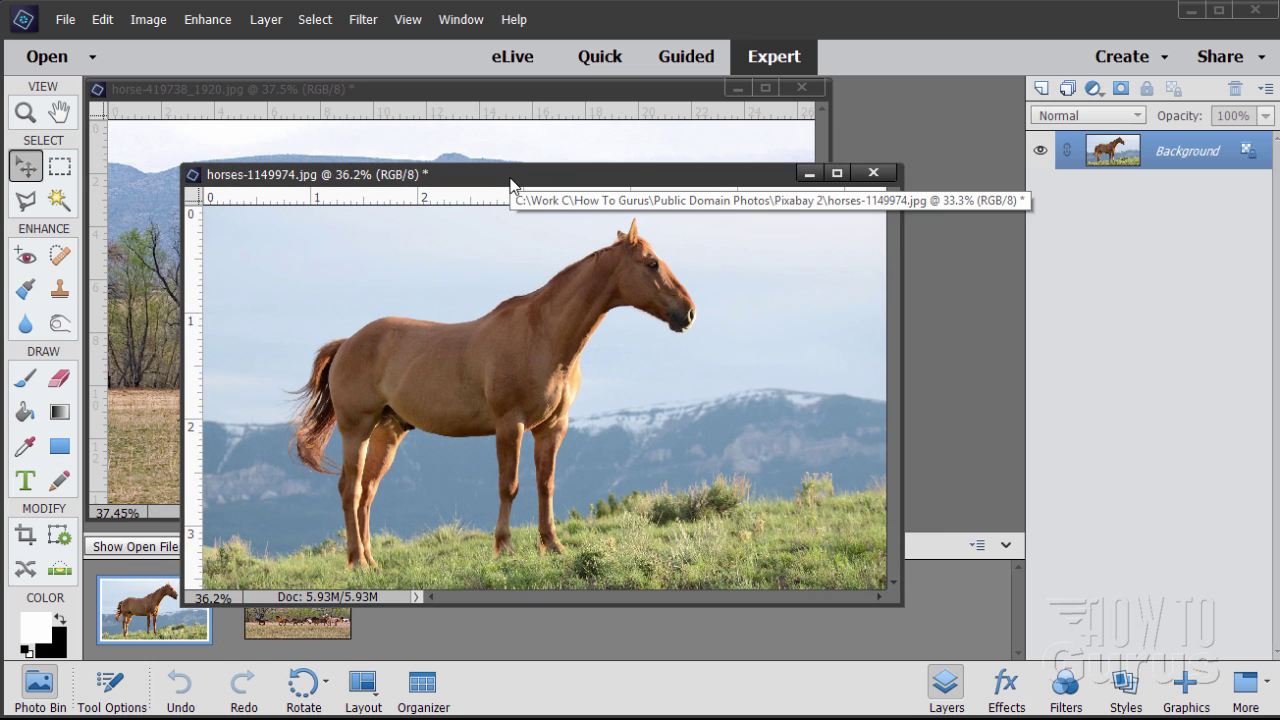
click(736, 88)
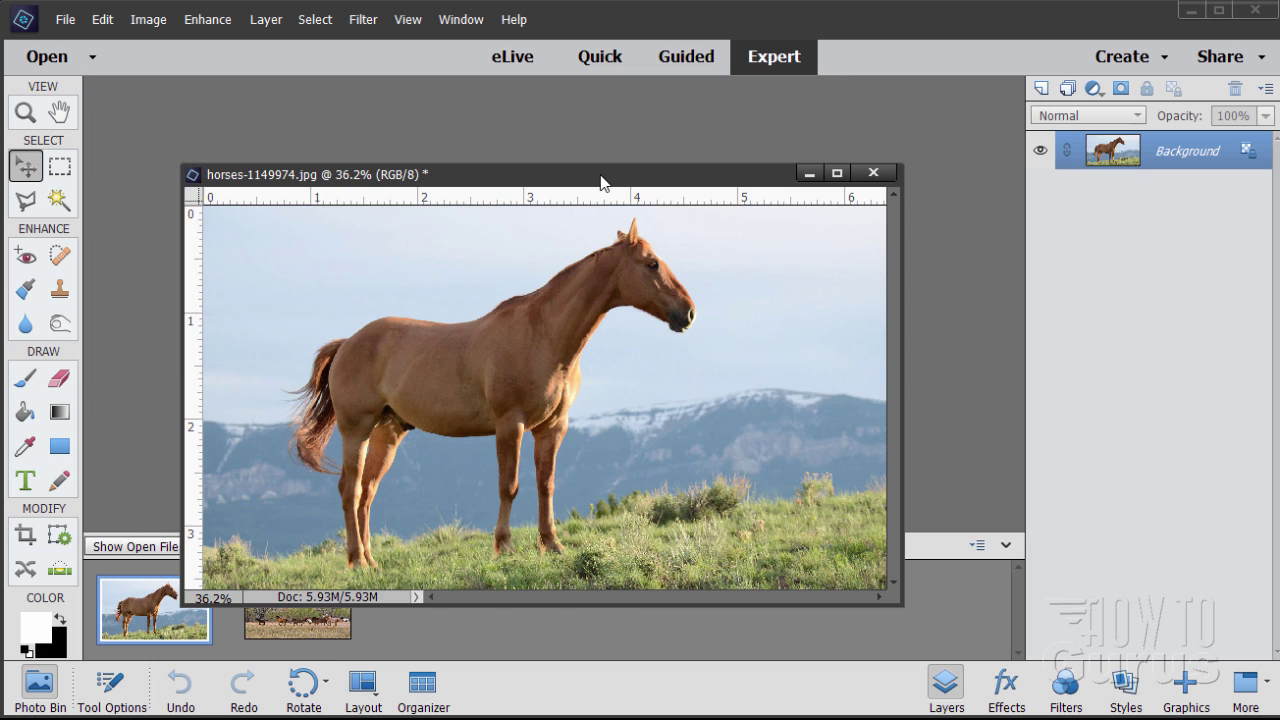
drag(600, 177, 596, 88)
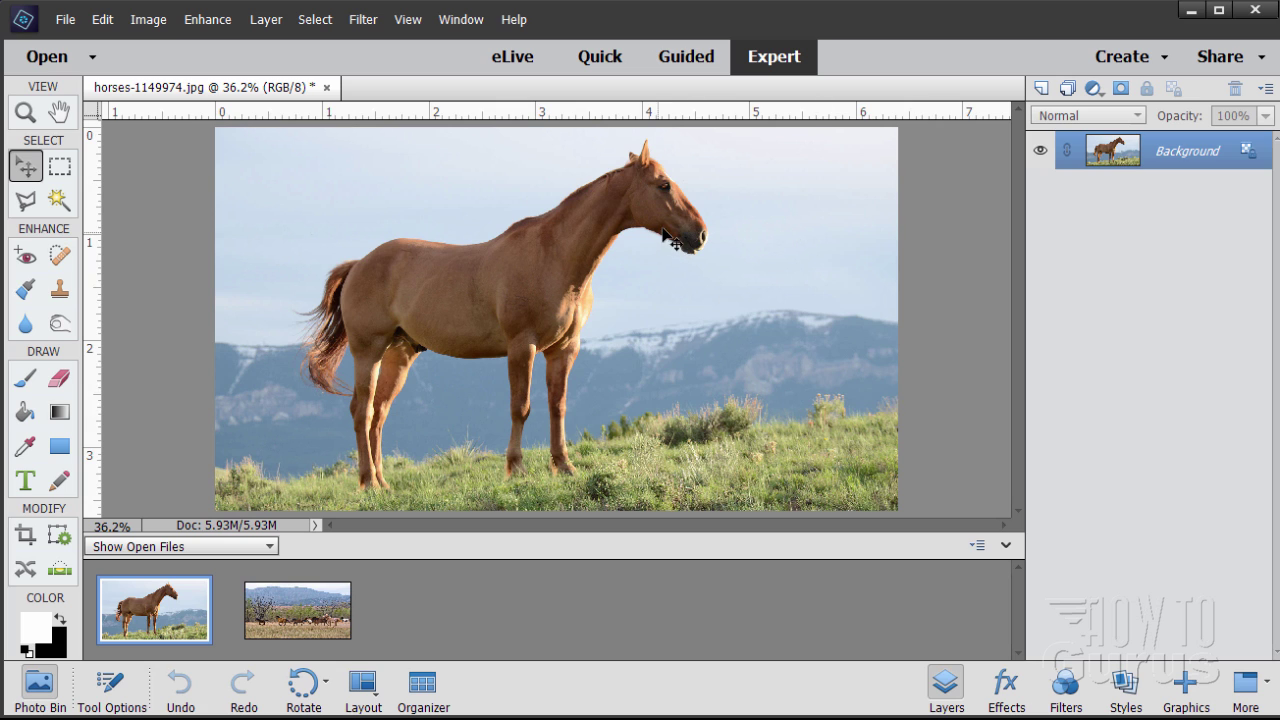
Review the floating document and docking options in the general preferences, and test undocking and redocking the standing horse photo
click(102, 19)
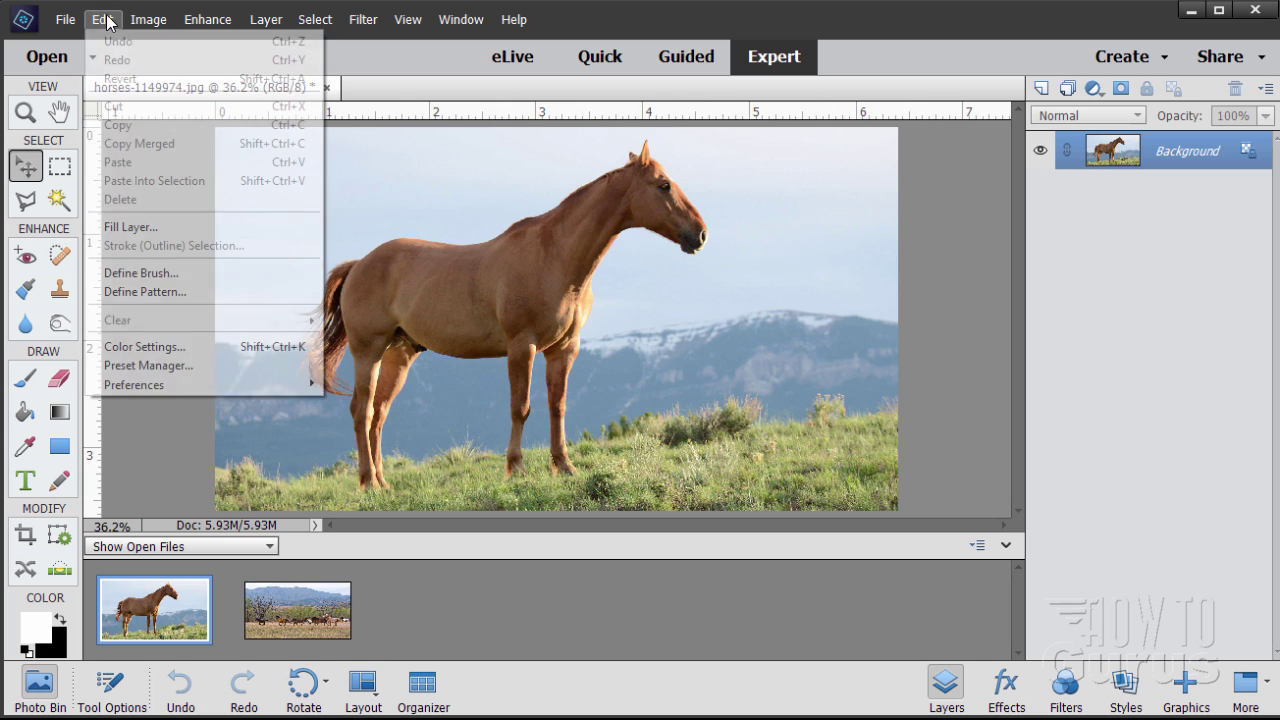
mouse_move(161, 383)
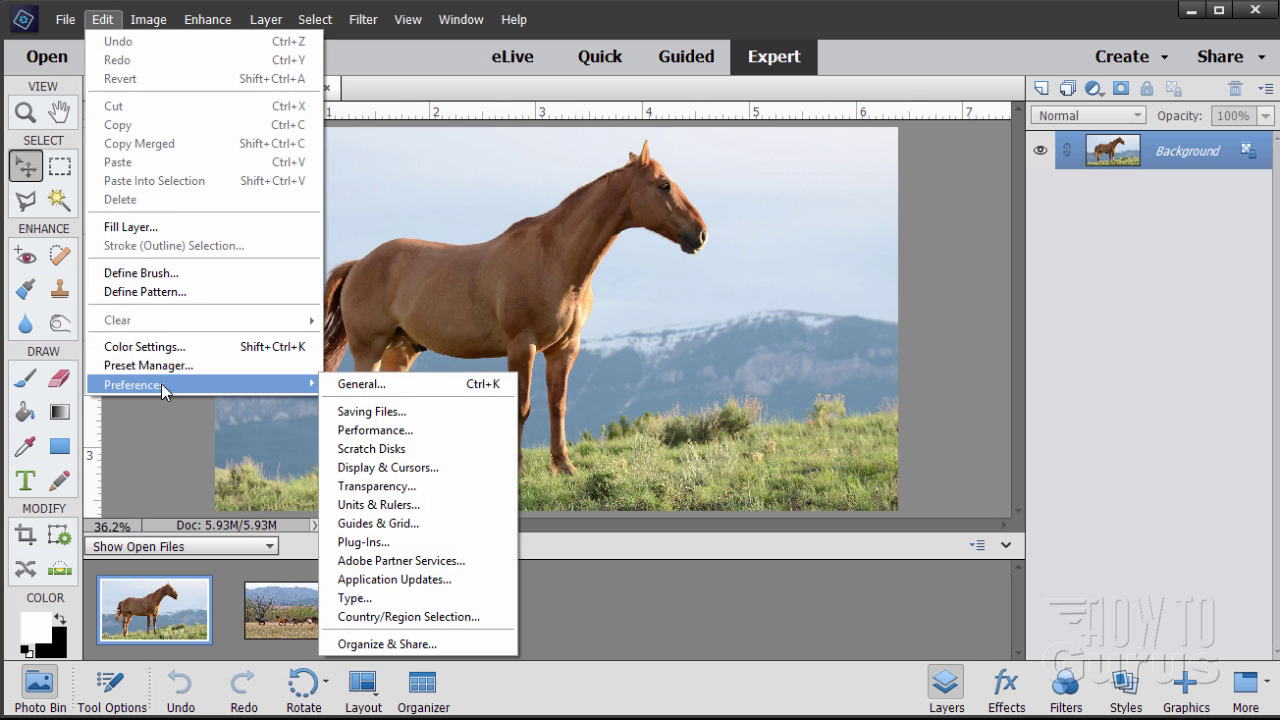
click(358, 384)
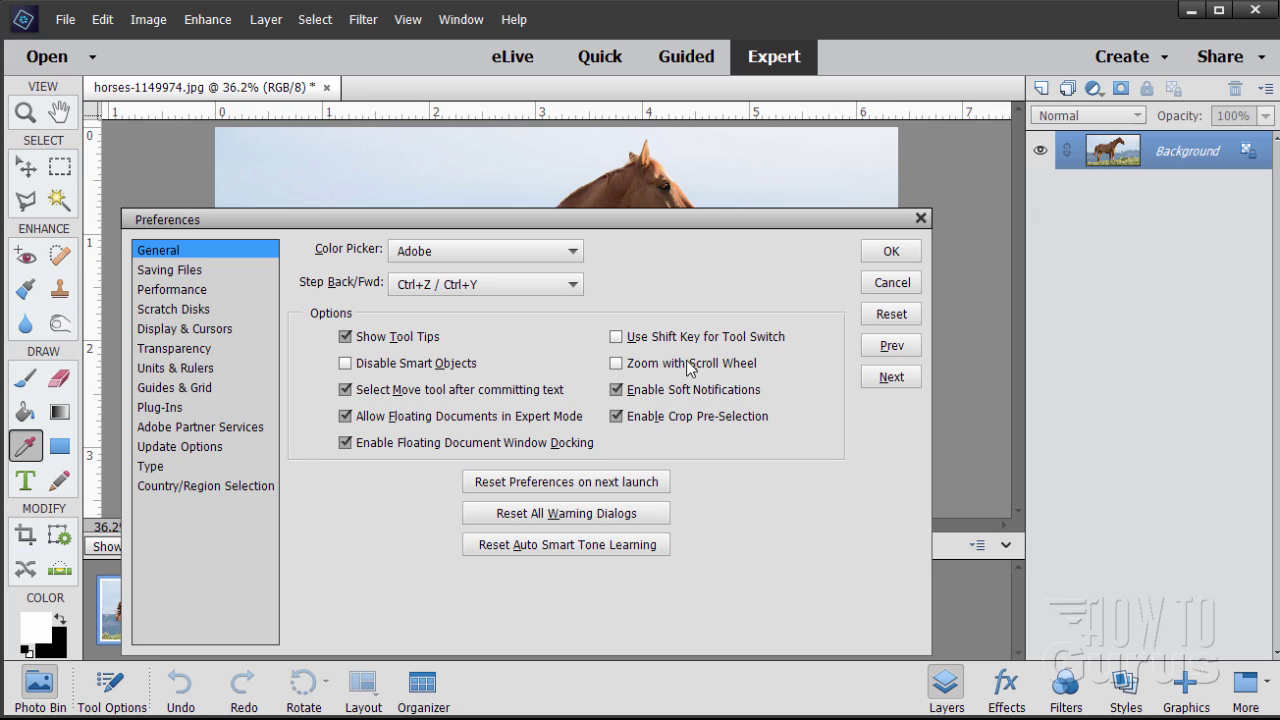
click(889, 251)
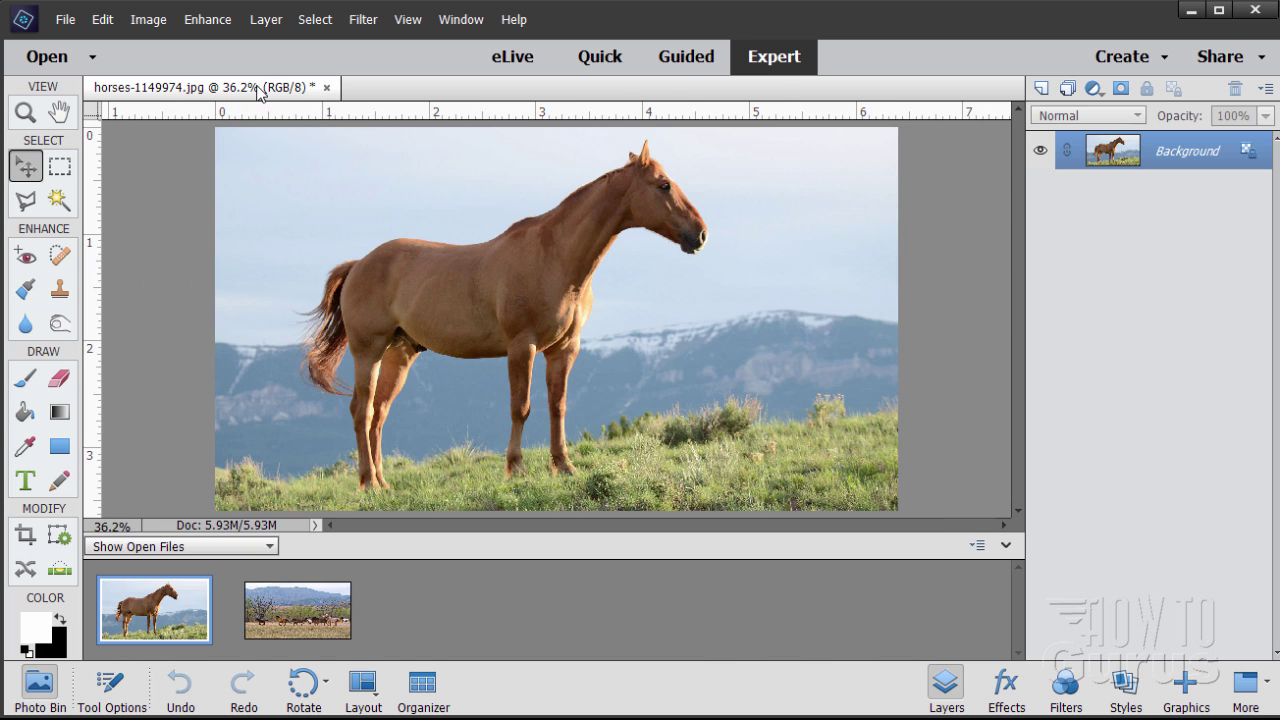
drag(258, 92, 322, 165)
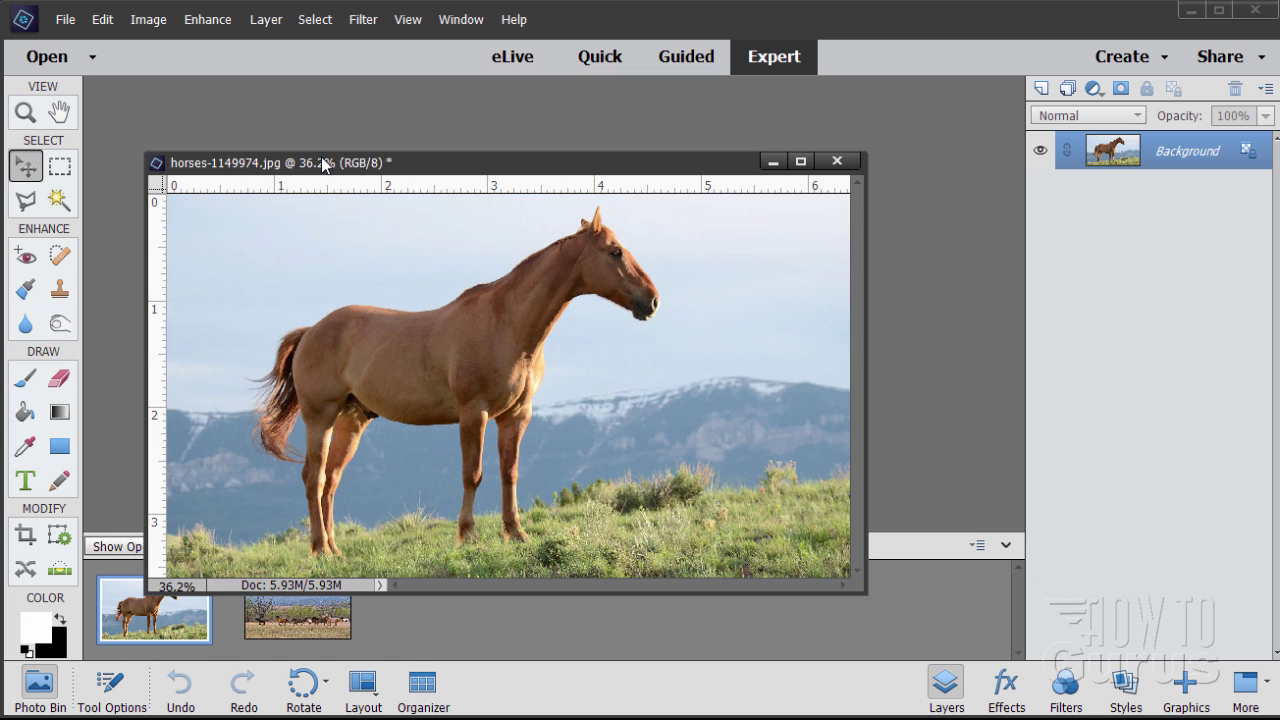
drag(441, 172, 422, 96)
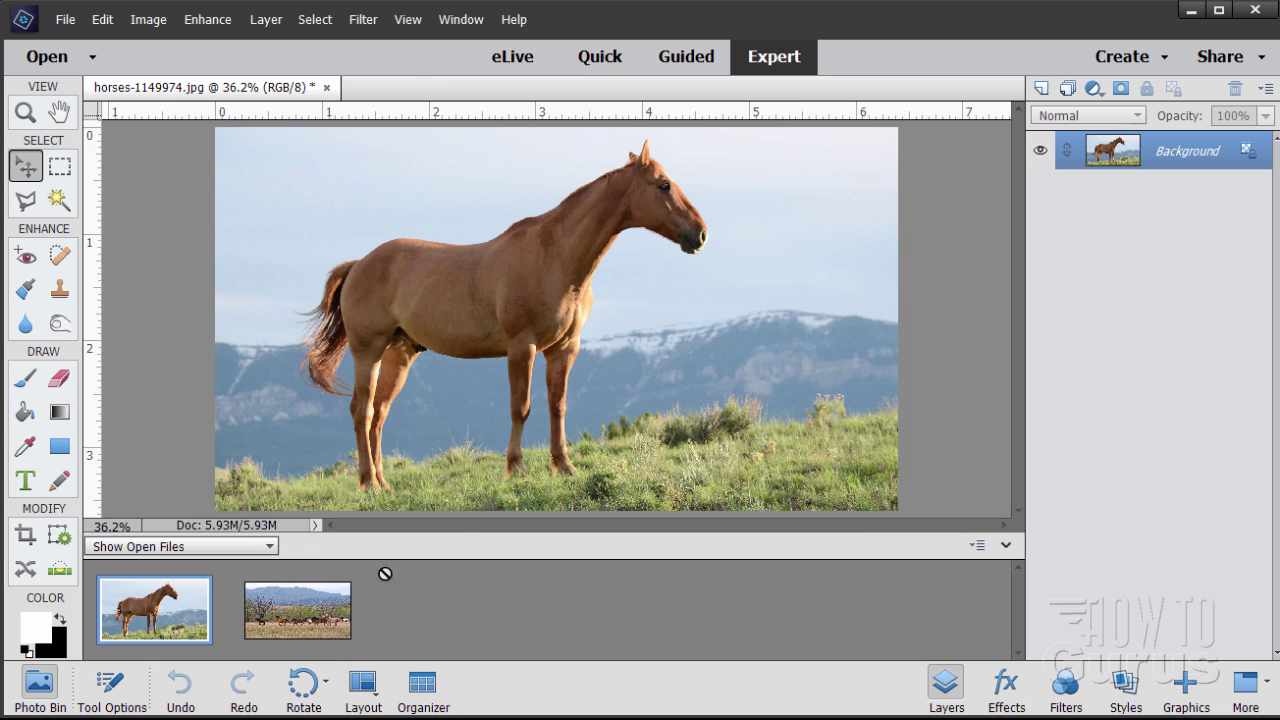
Copy the running horses photo into horses-1149974.jpg as a new layer, slightly offset over the standing horse, and close the source photo
click(296, 616)
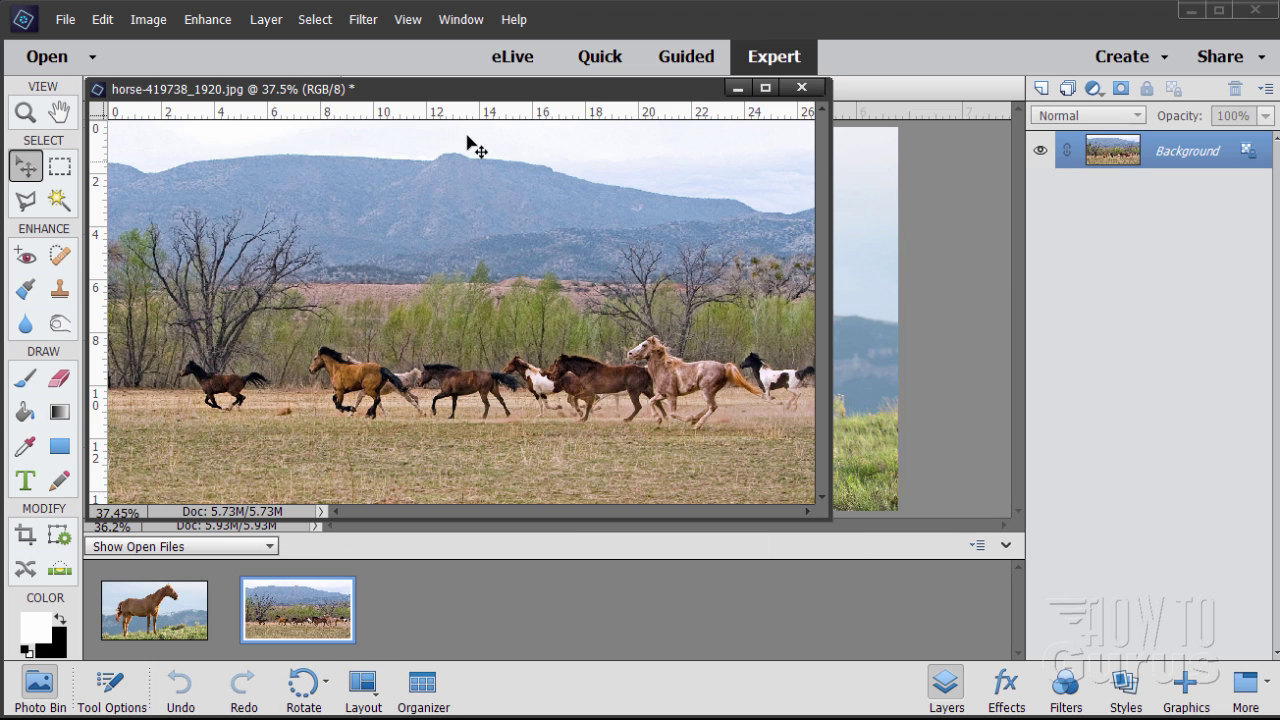
drag(450, 100, 775, 272)
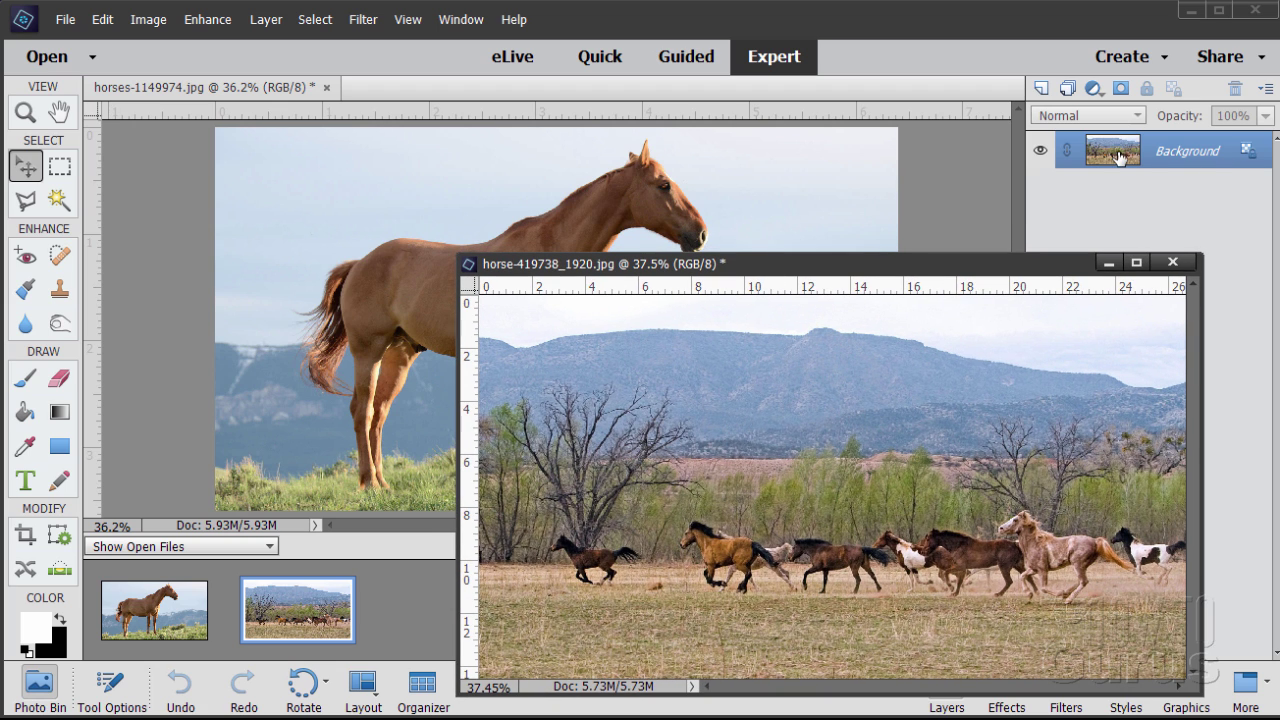
drag(1115, 155, 612, 203)
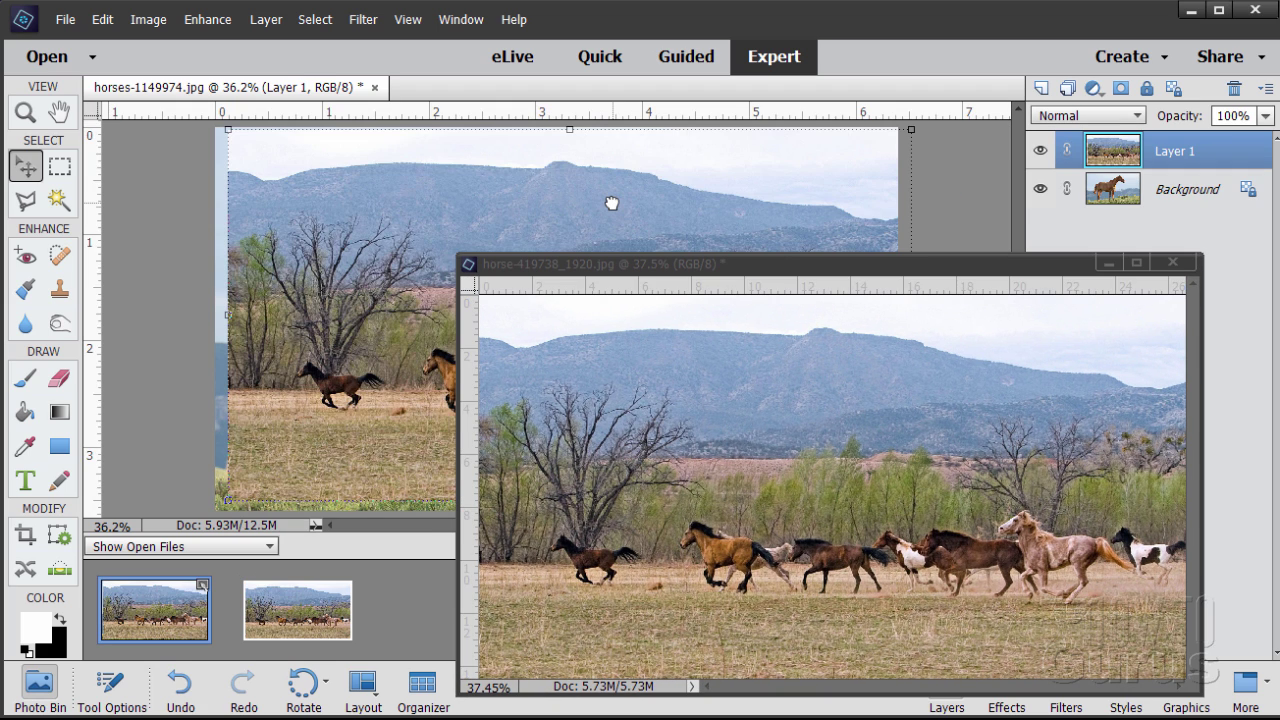
click(1176, 270)
click(1175, 266)
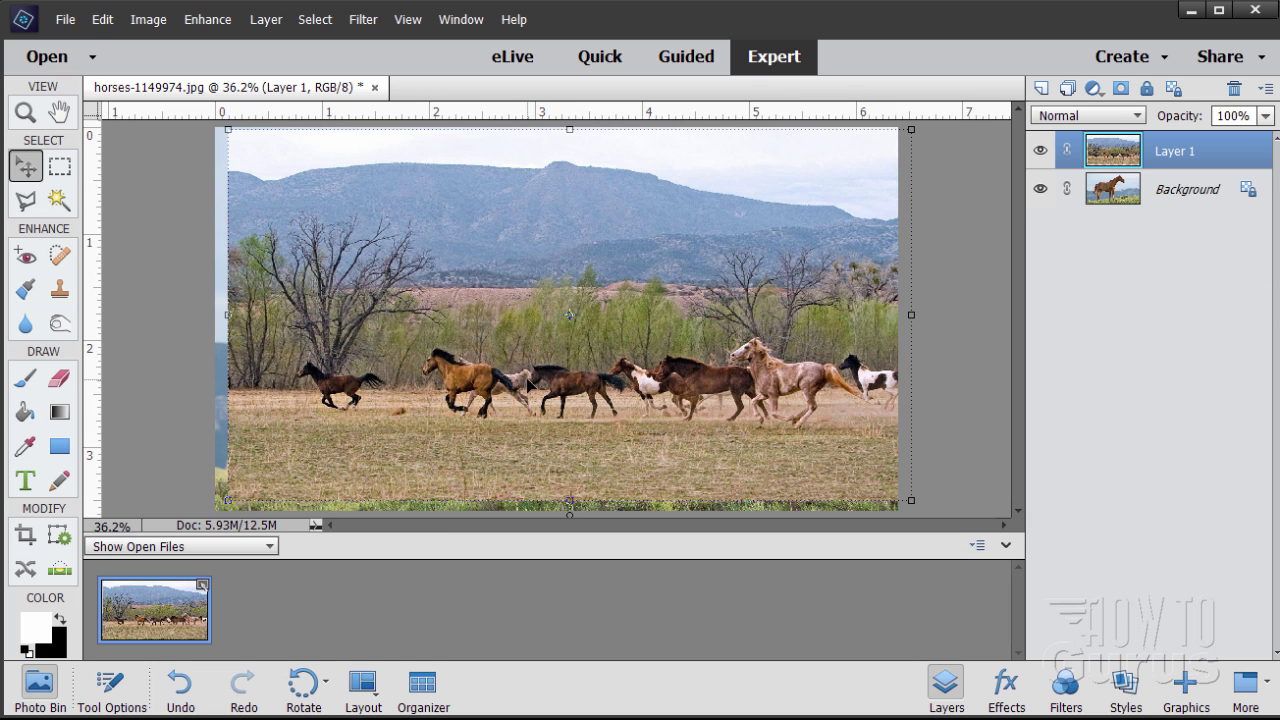
mouse_move(528, 388)
mouse_down()
mouse_move(506, 410)
mouse_move(540, 368)
mouse_up()
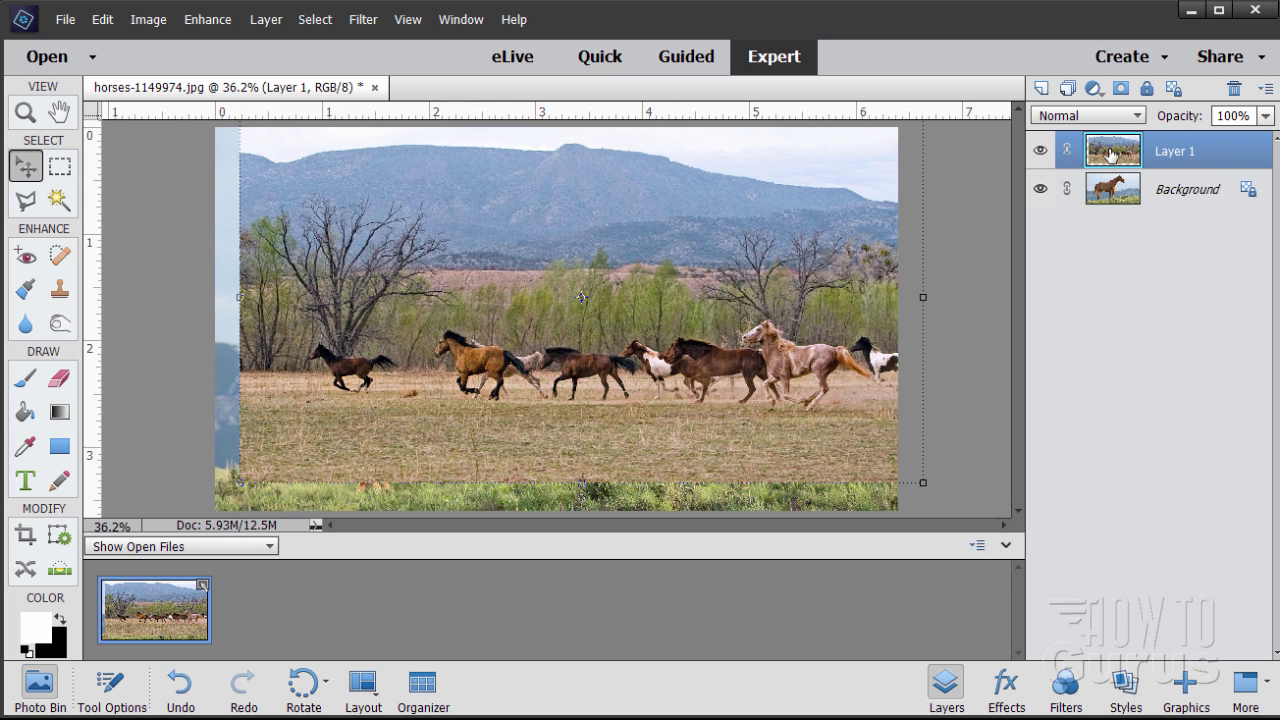
Rename the new running horses layer as horses
double_click(1186, 150)
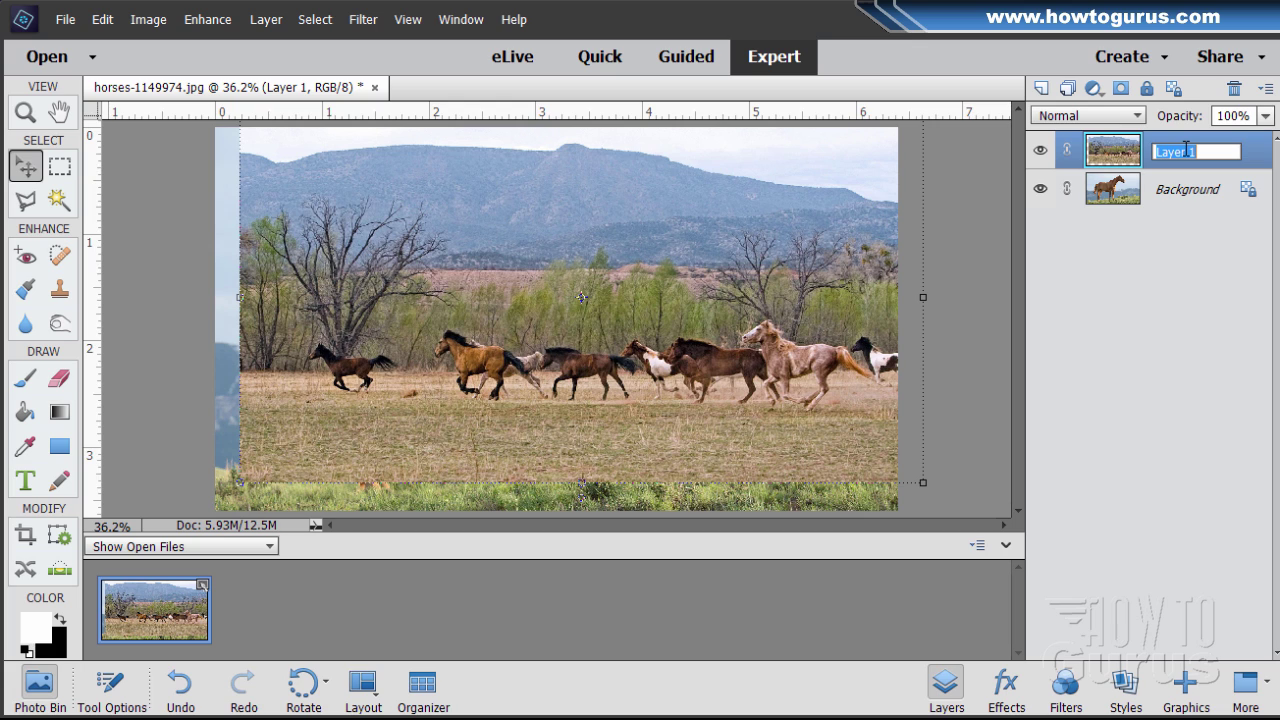
text(horses)
key(Return)
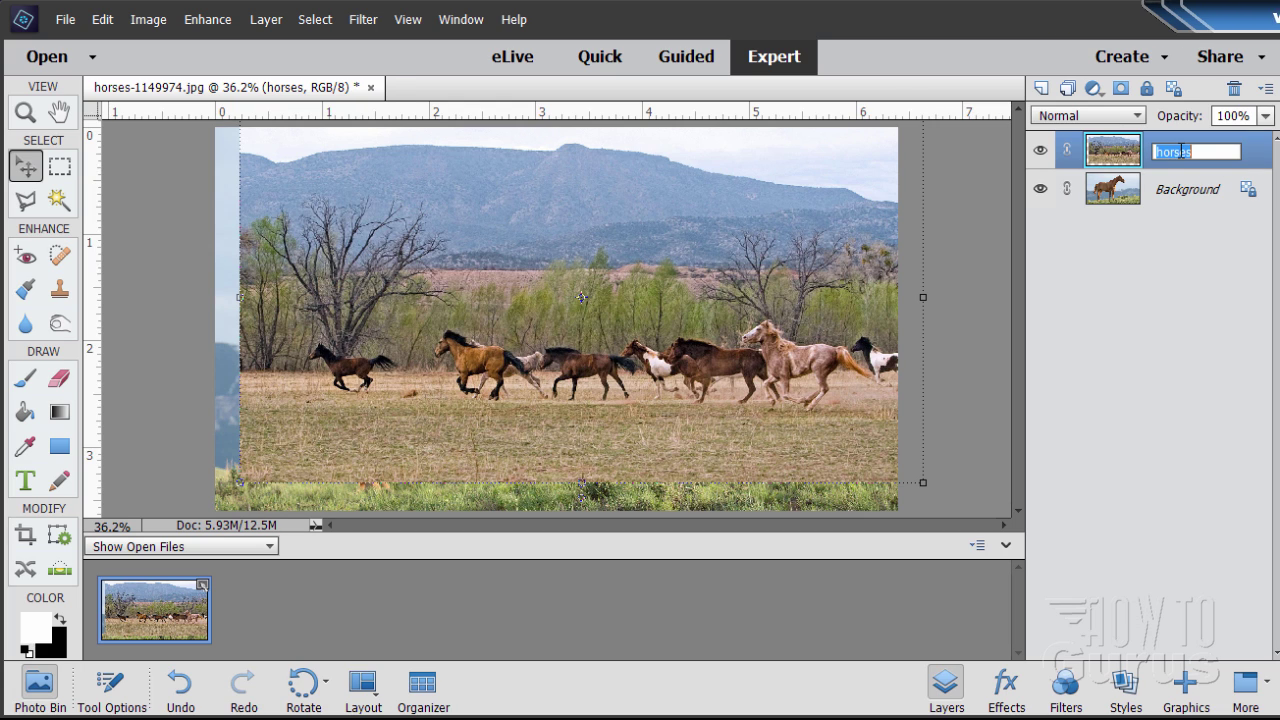
click(1250, 155)
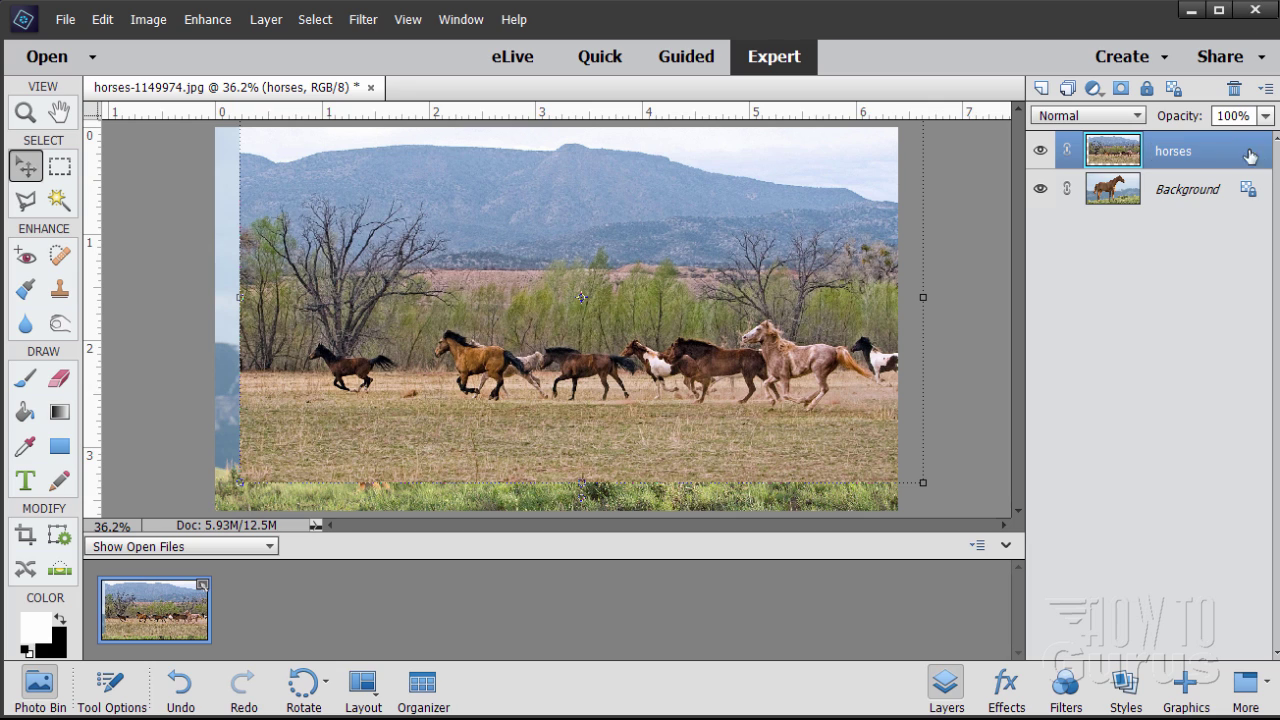
Set the horses layer's opacity to 65% and move it so the running horses lie across the standing horse's body
click(1177, 116)
text(65)
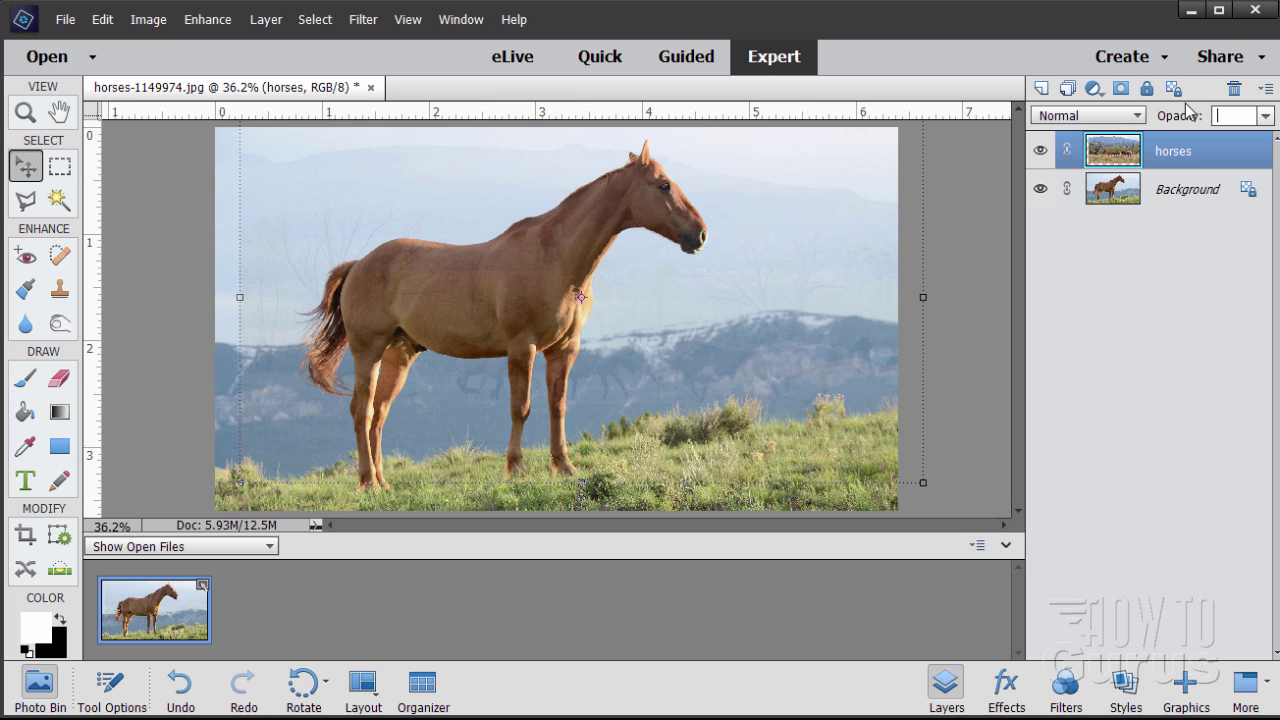
key(Return)
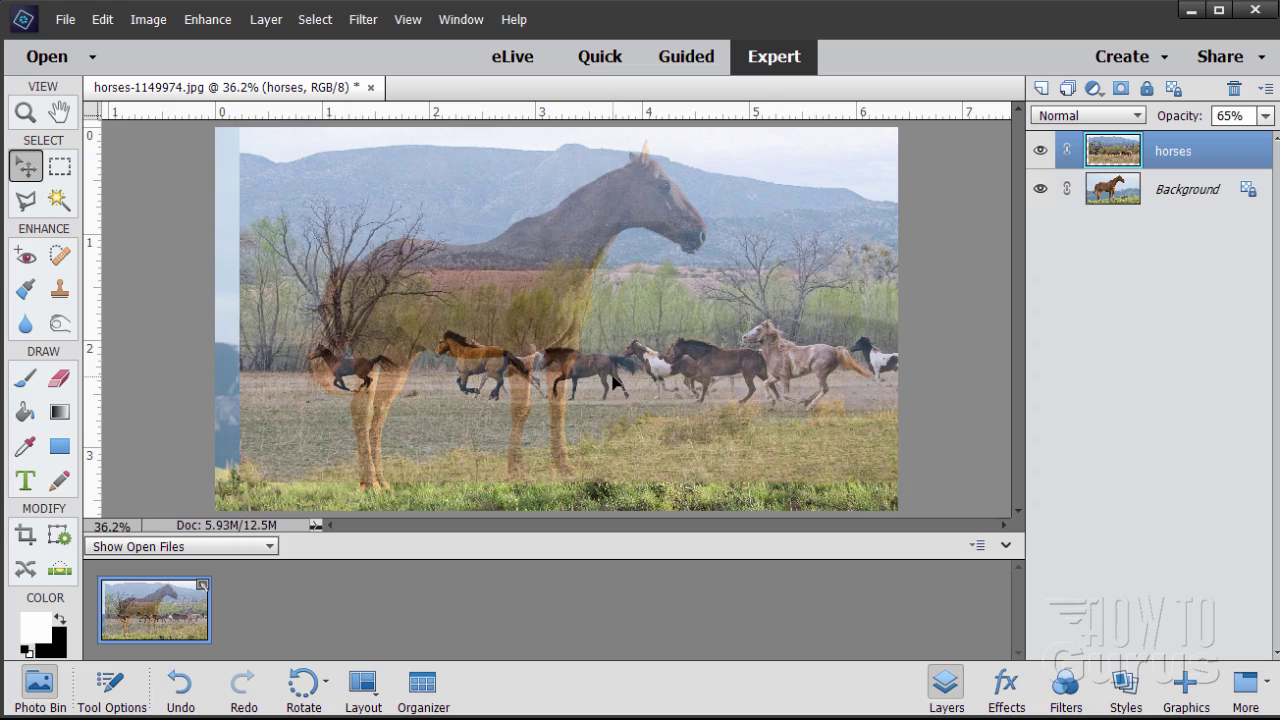
drag(610, 382, 605, 336)
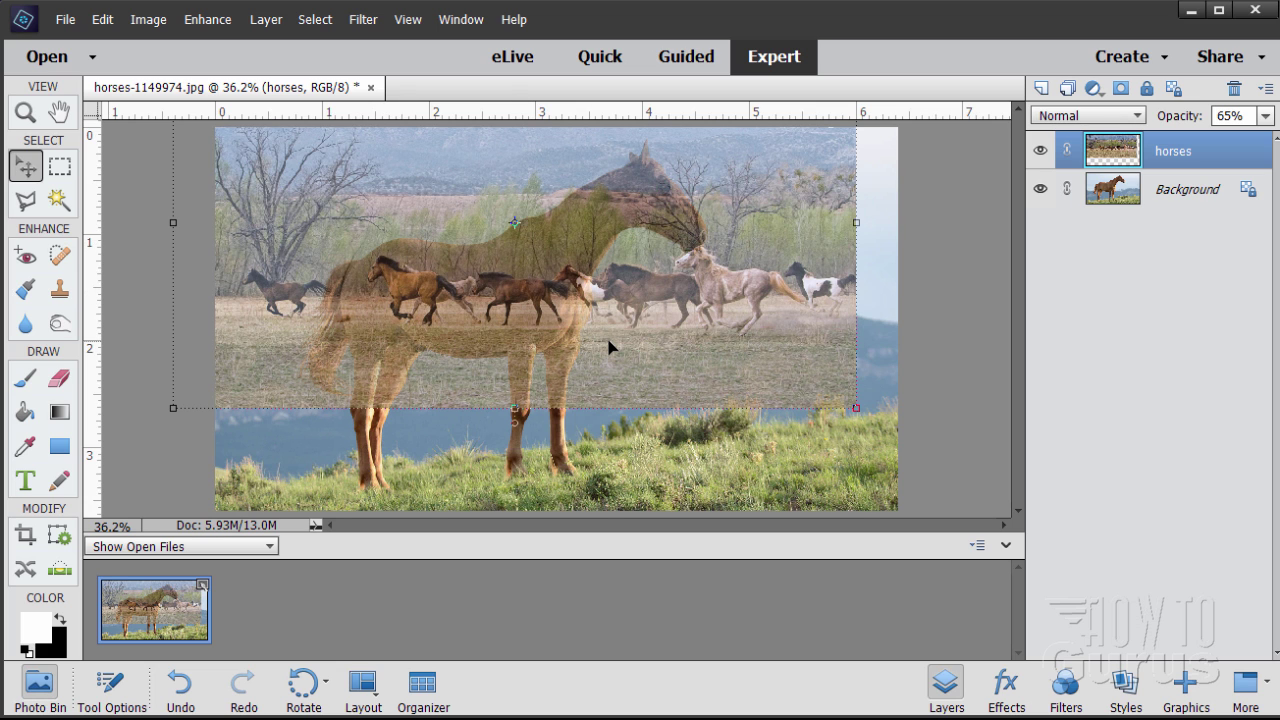
drag(612, 346, 610, 346)
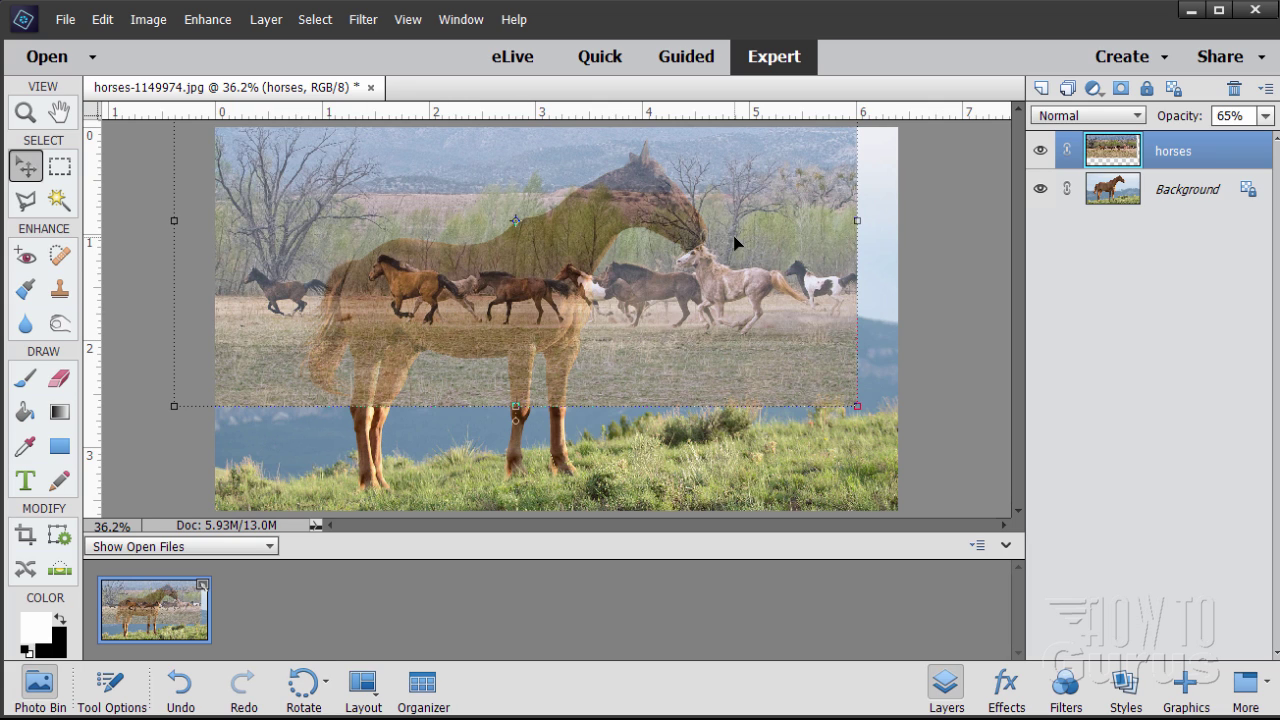
Duplicate the Background layer, and hide both the horses layer and the original Background
click(1041, 151)
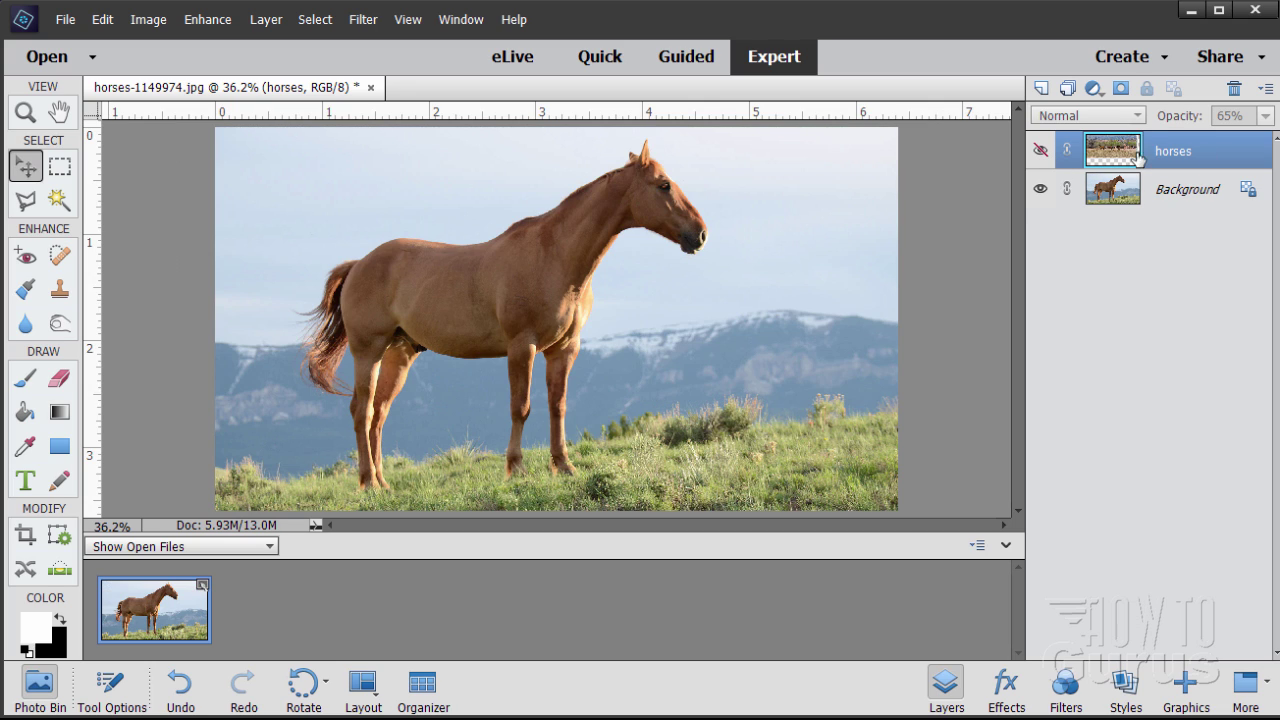
click(1110, 200)
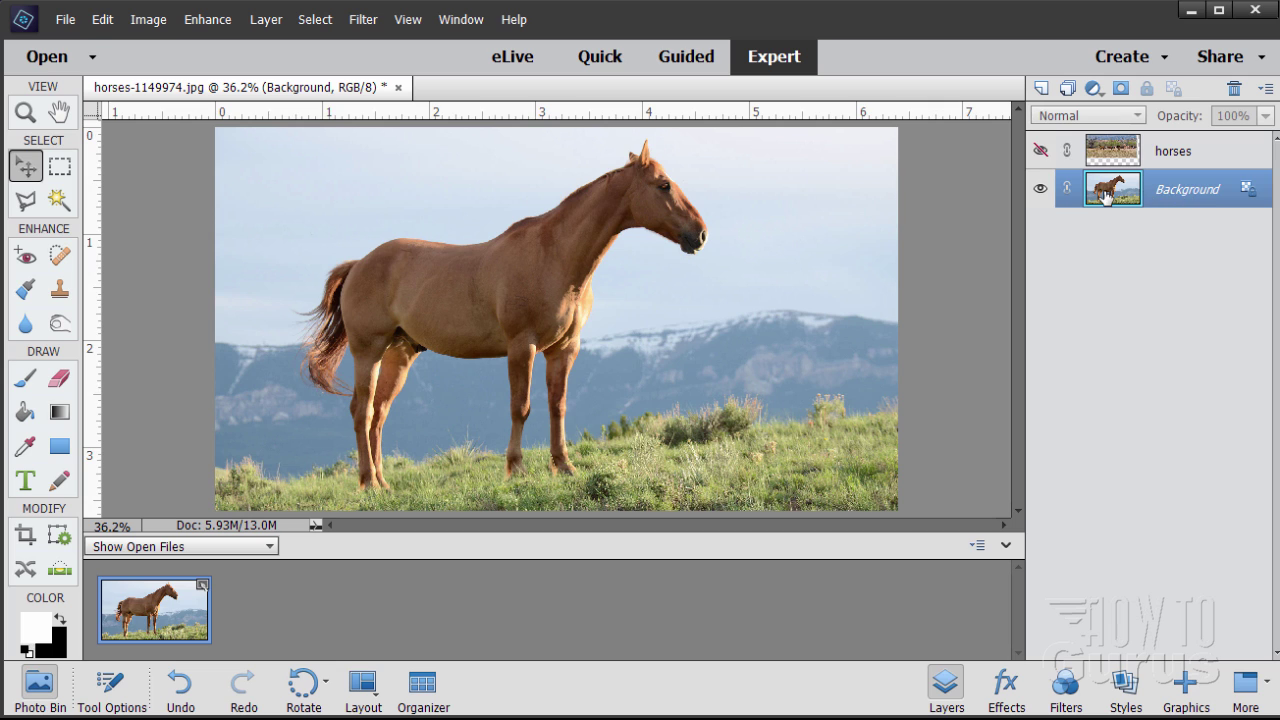
drag(1105, 196, 1041, 88)
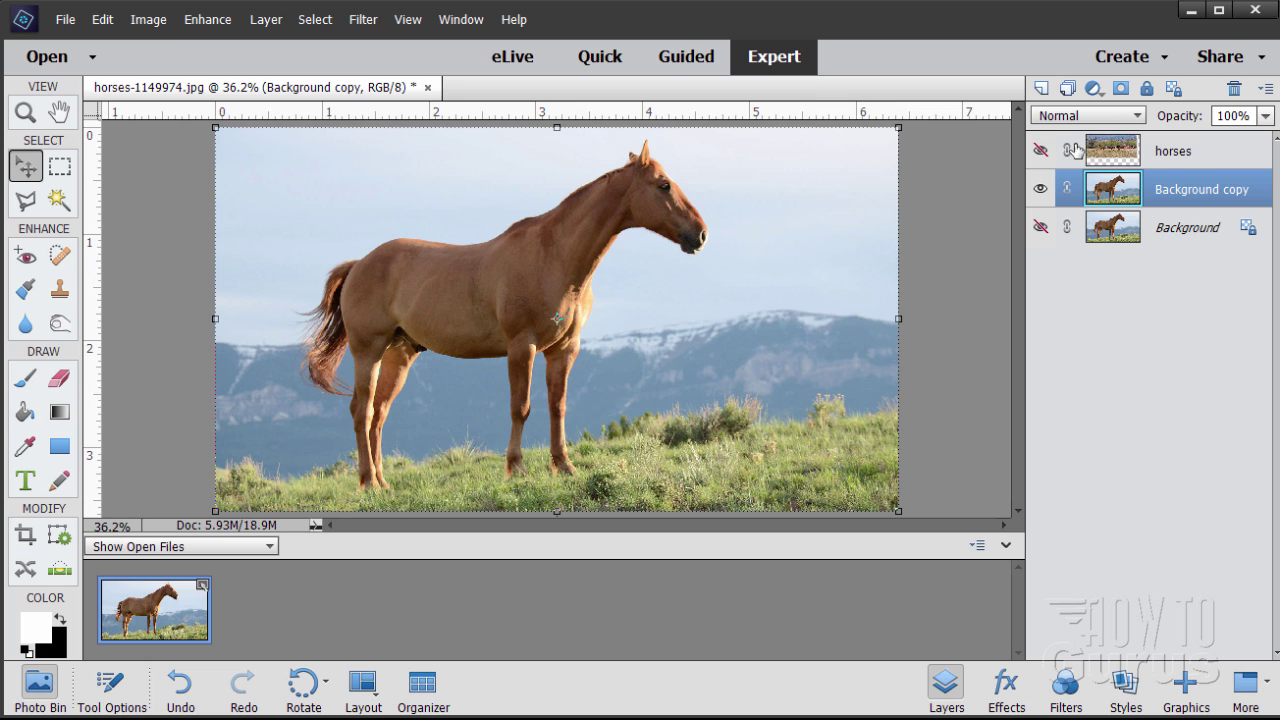
click(1041, 151)
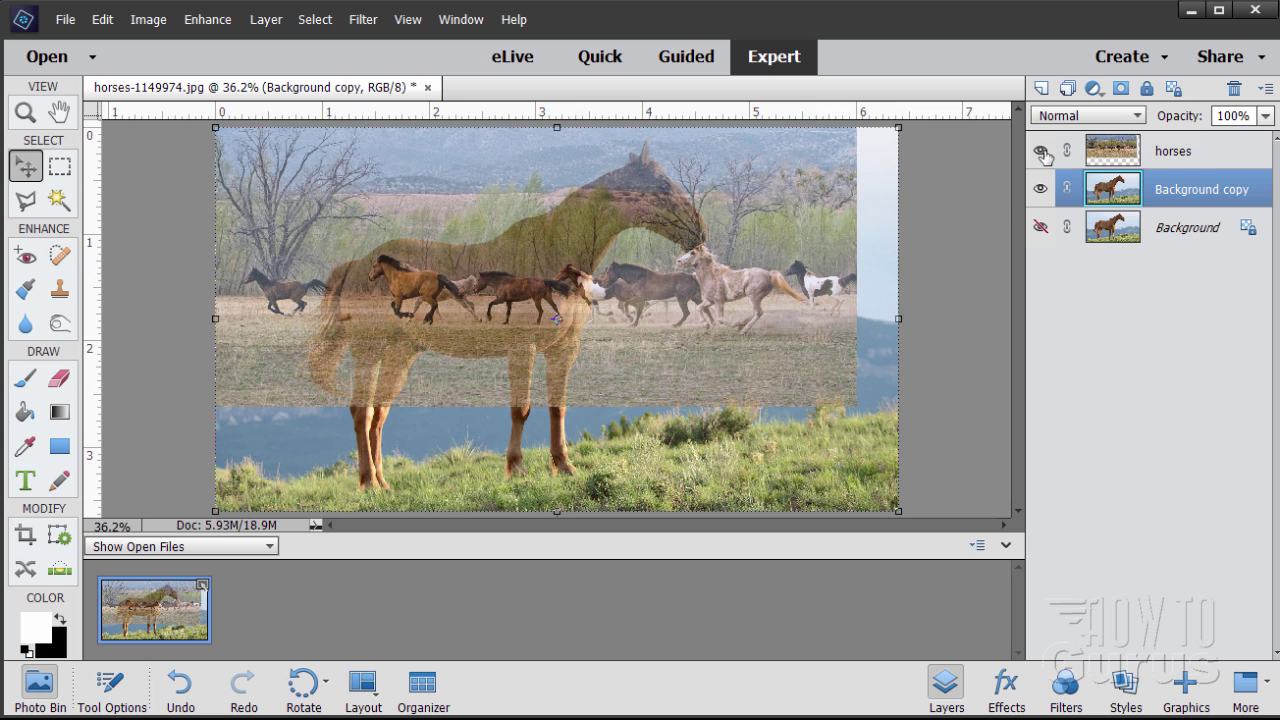
click(1041, 151)
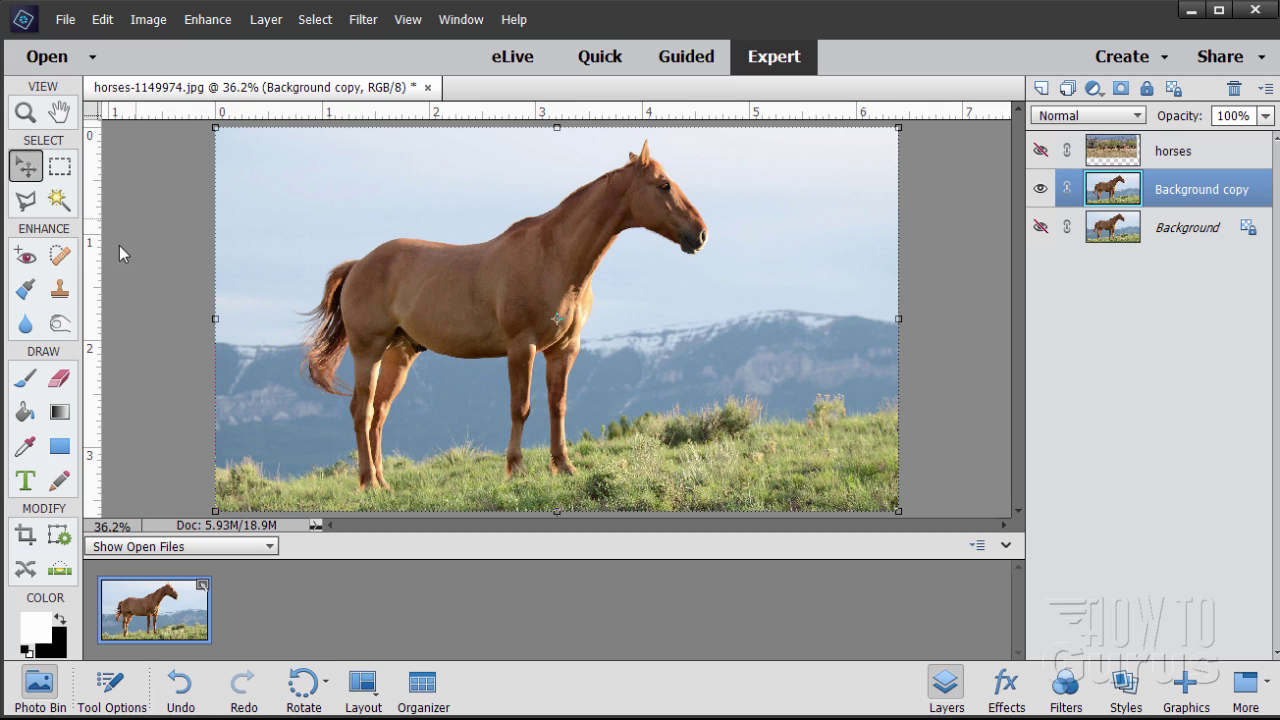
Start a freehand Lasso outline with a 1 px feather along the grass tops, up the hind leg and around the lower tail
click(25, 113)
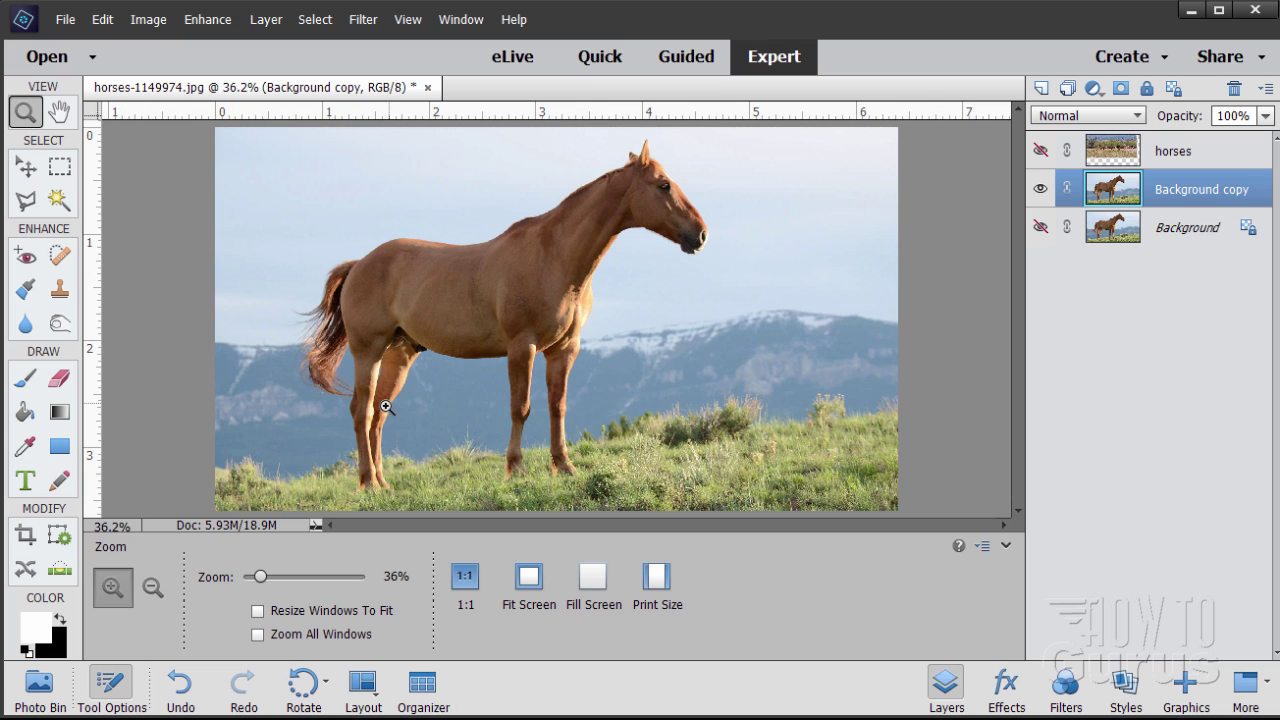
click(384, 410)
click(364, 440)
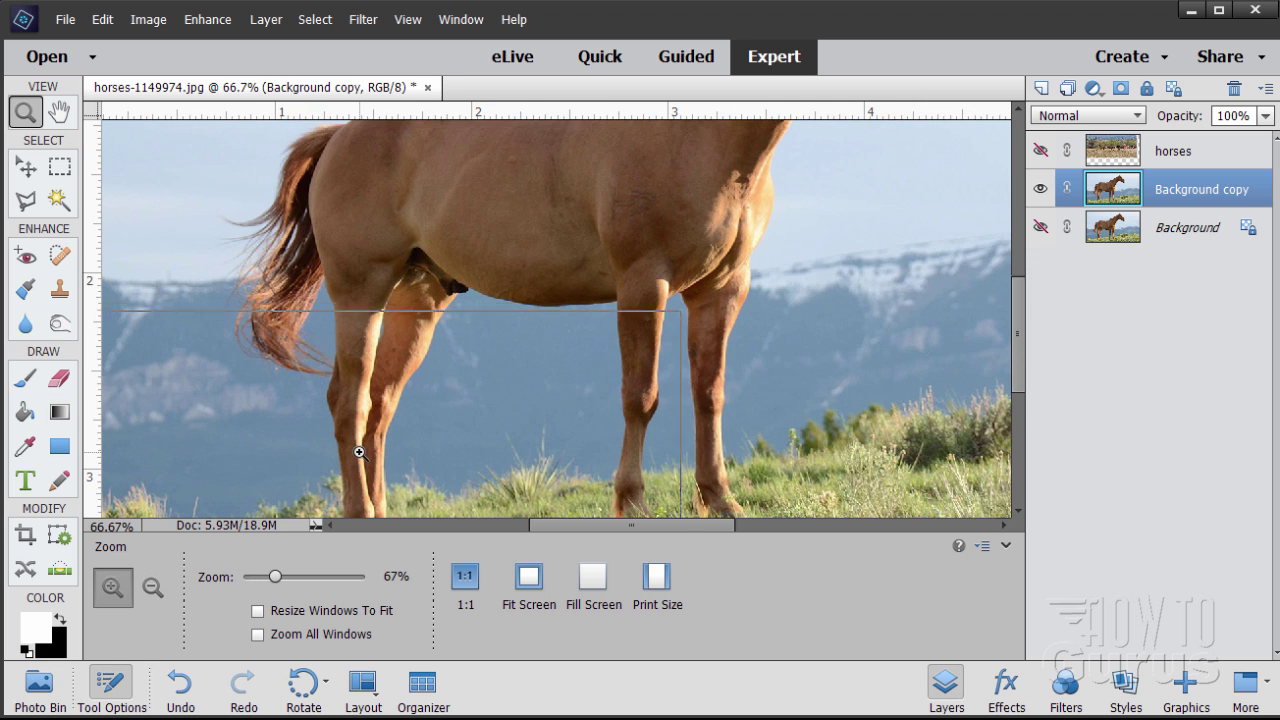
click(360, 430)
scroll(358, 424, down, 3)
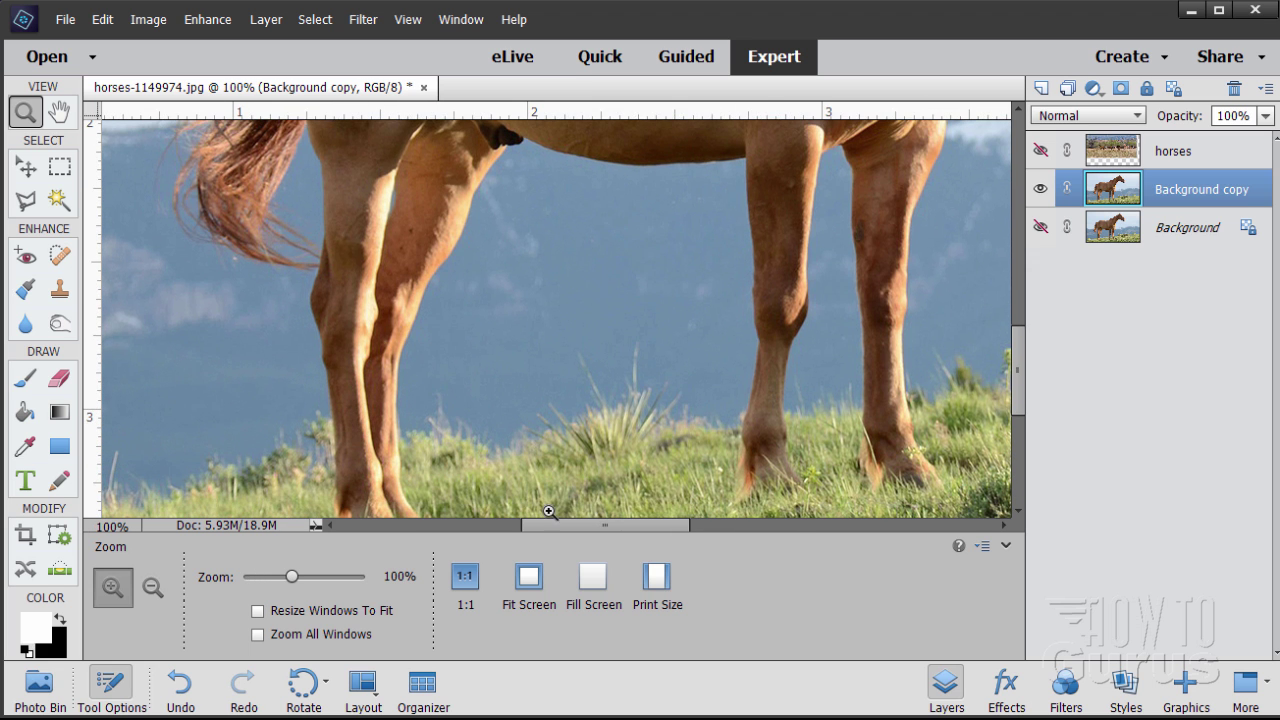
drag(563, 527, 516, 534)
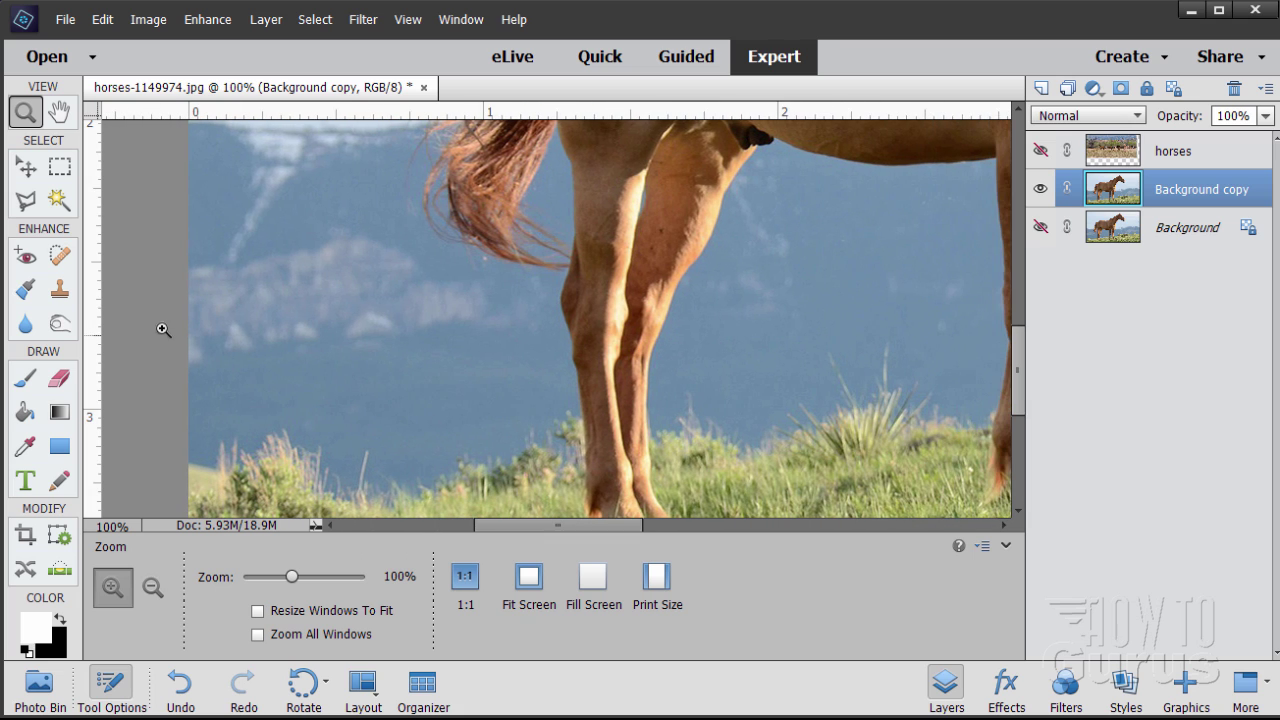
click(35, 203)
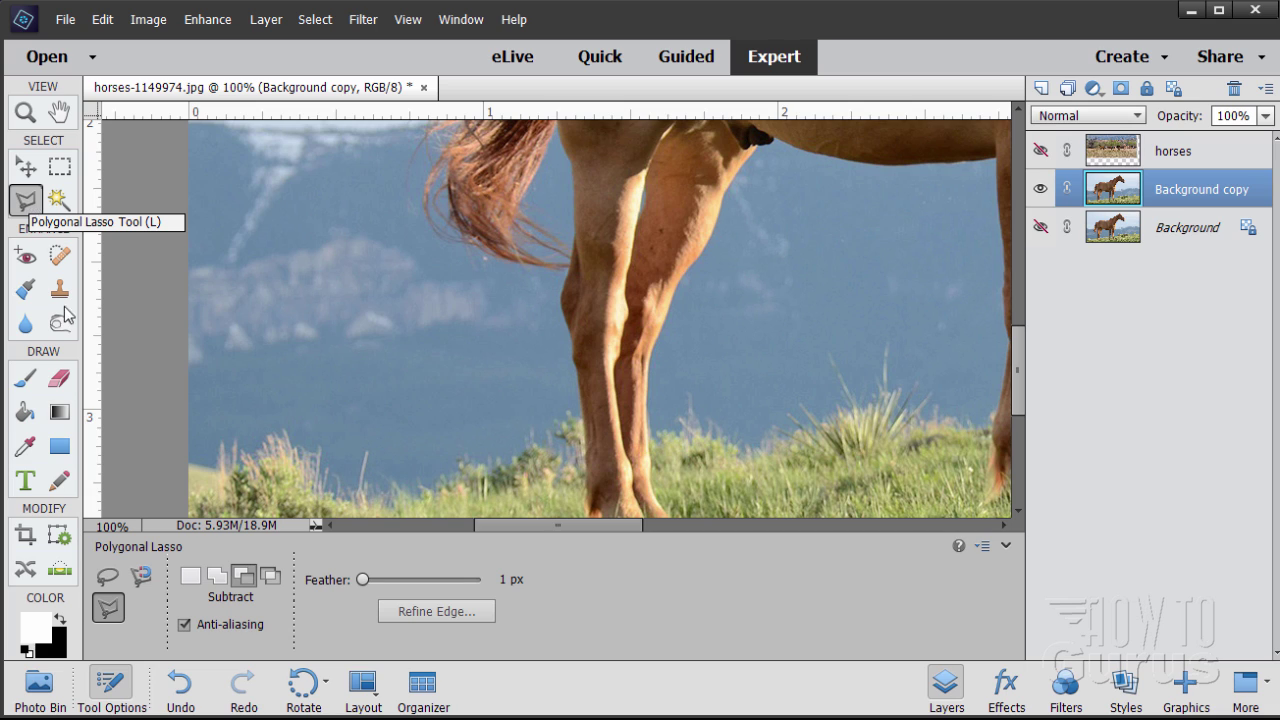
click(189, 577)
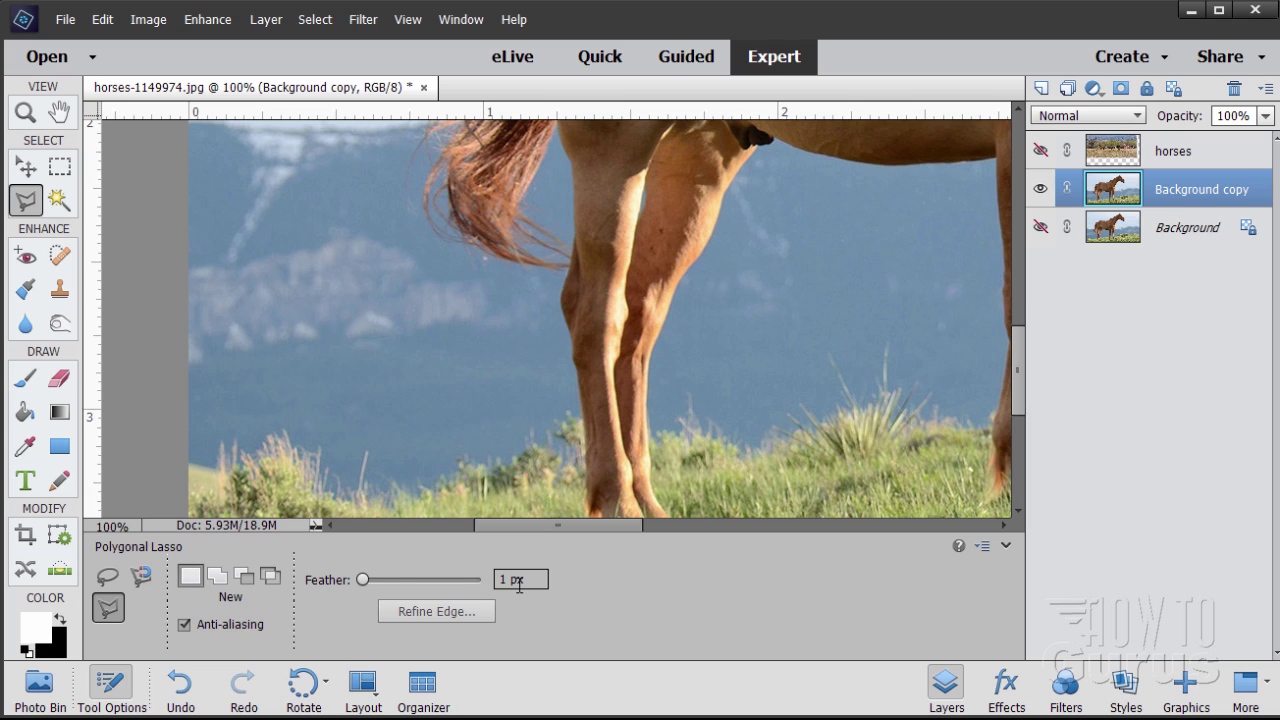
click(107, 577)
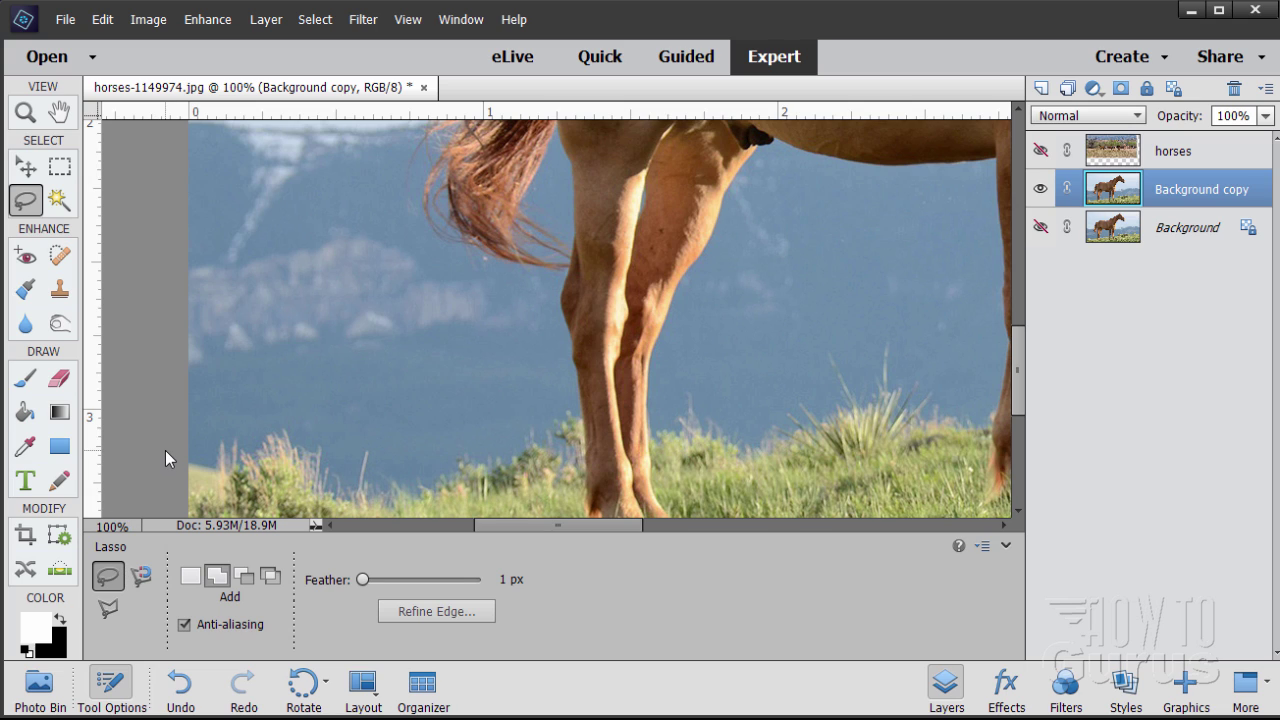
mouse_move(189, 452)
mouse_down()
mouse_move(277, 427)
mouse_move(329, 445)
mouse_move(335, 487)
mouse_move(360, 452)
mouse_move(377, 451)
mouse_move(369, 482)
mouse_move(404, 487)
mouse_up()
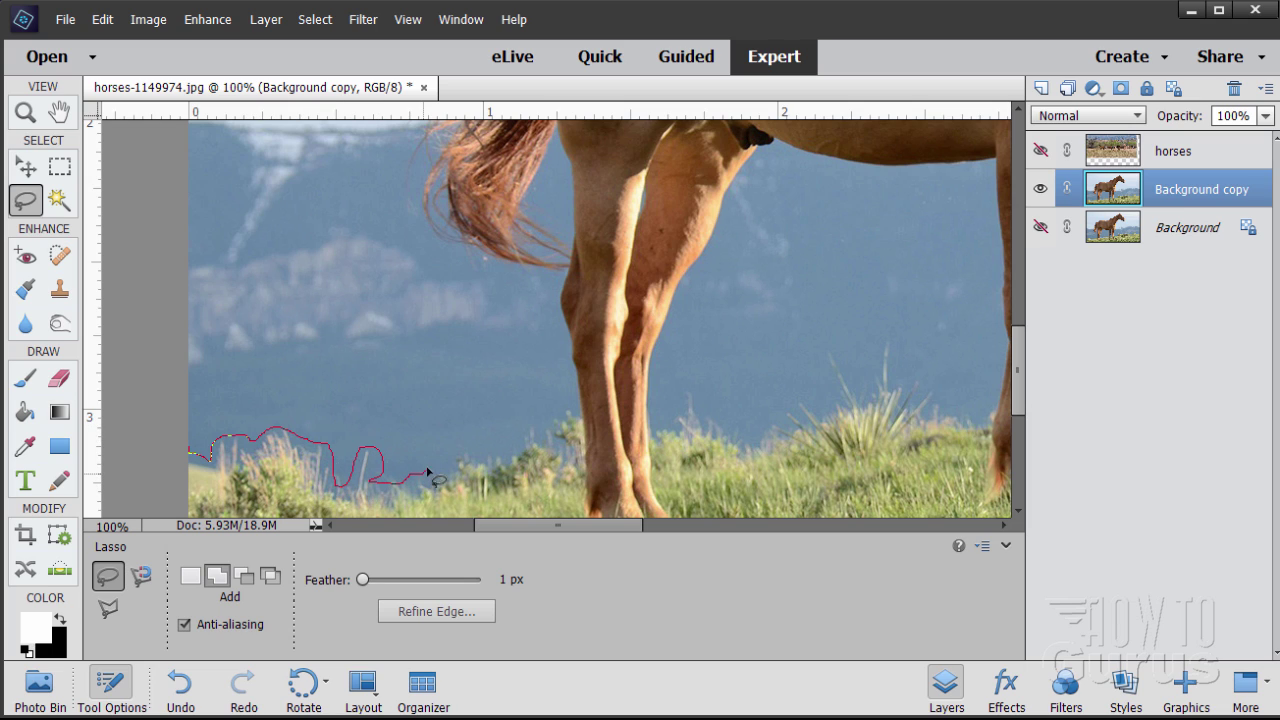
drag(501, 452, 568, 412)
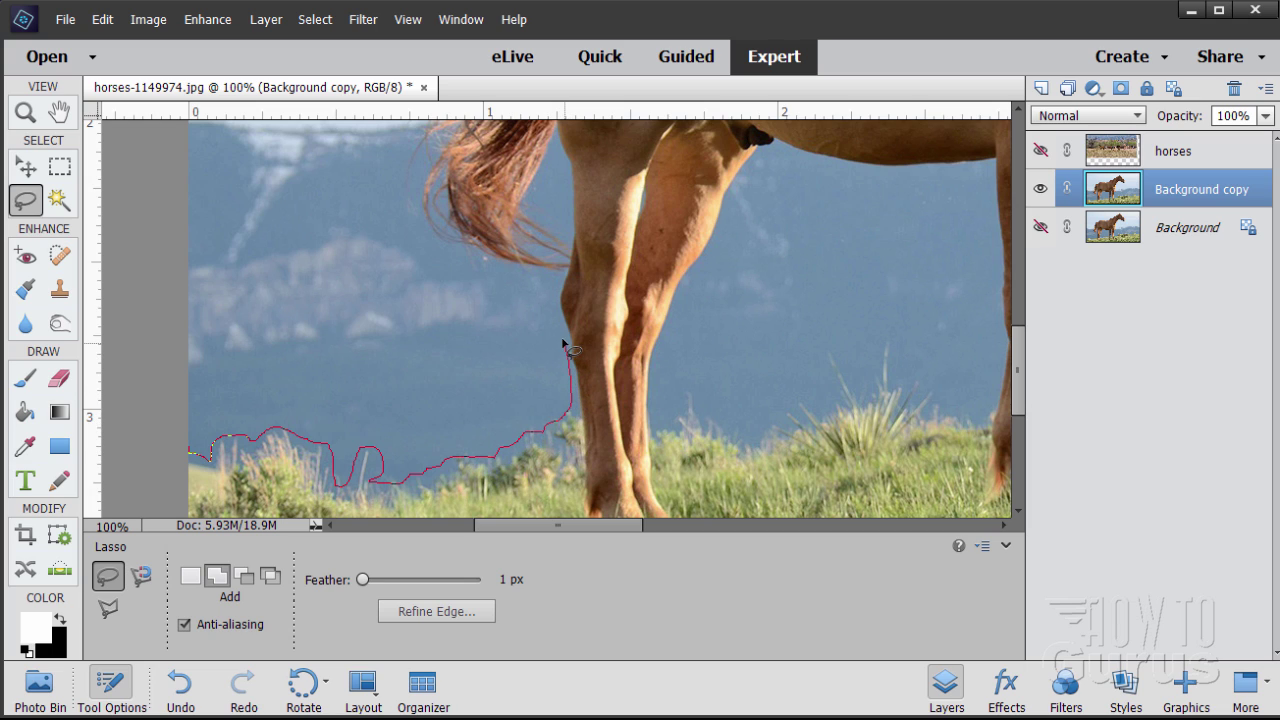
drag(562, 341, 555, 277)
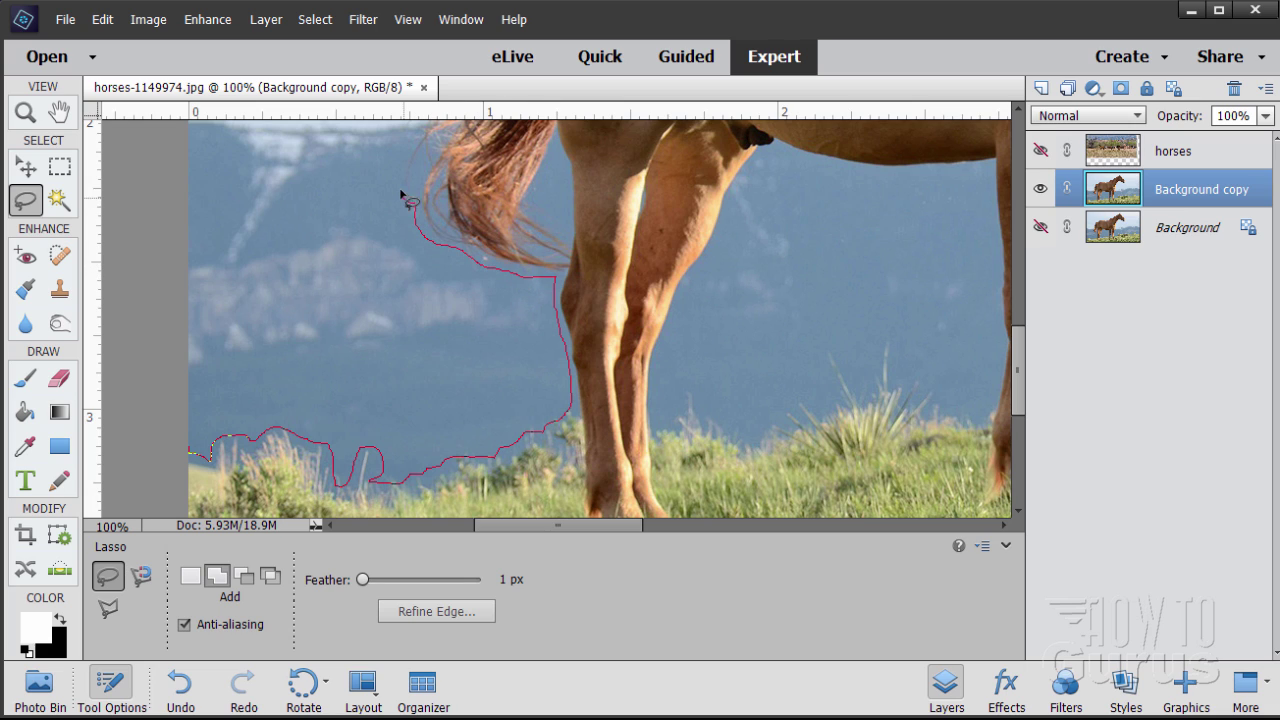
drag(410, 203, 401, 158)
Continue the loose lasso outline around the upper tail, back, head and chest, and down the outside of the front leg to the grass
key(space)
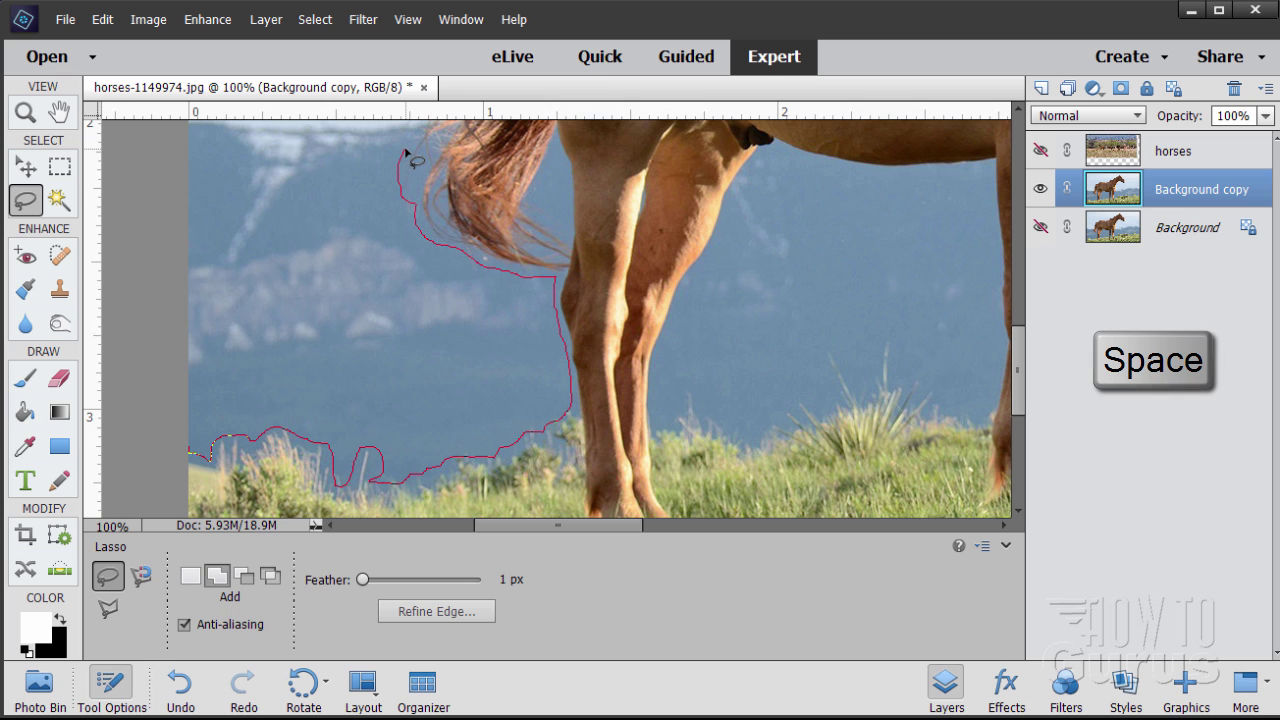
drag(405, 152, 363, 414)
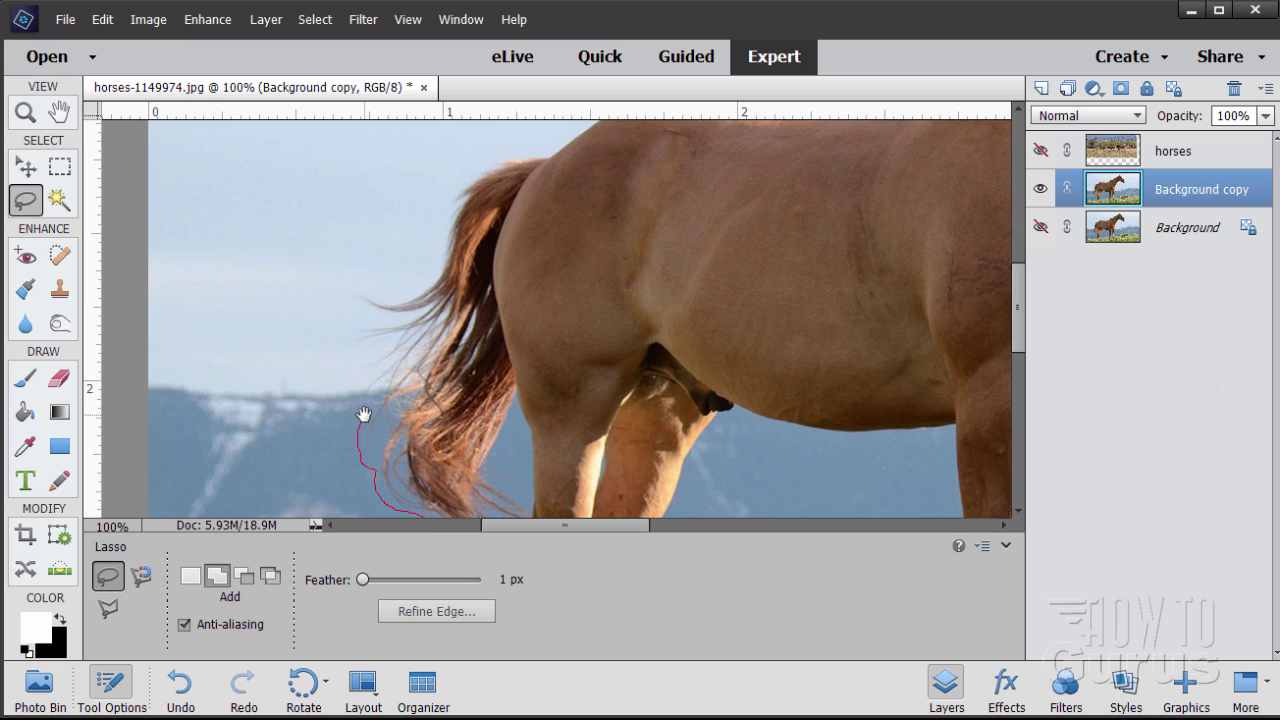
mouse_move(370, 385)
mouse_down()
mouse_move(379, 353)
mouse_move(357, 333)
mouse_move(354, 292)
mouse_move(403, 294)
mouse_move(438, 248)
mouse_move(453, 188)
mouse_move(477, 163)
mouse_move(543, 142)
mouse_move(429, 300)
mouse_move(353, 369)
mouse_move(455, 320)
mouse_move(633, 336)
mouse_move(738, 313)
mouse_up()
key(space)
mouse_move(825, 266)
mouse_down()
mouse_move(971, 171)
mouse_move(279, 297)
mouse_move(392, 242)
mouse_move(413, 205)
mouse_move(463, 171)
mouse_move(475, 230)
mouse_move(596, 343)
mouse_move(631, 403)
mouse_move(644, 465)
mouse_move(616, 507)
mouse_move(592, 514)
mouse_move(465, 441)
mouse_move(410, 435)
mouse_move(387, 452)
mouse_move(641, 218)
mouse_move(571, 334)
mouse_move(574, 443)
mouse_move(546, 491)
mouse_move(517, 191)
mouse_move(521, 227)
mouse_move(495, 296)
mouse_up()
key(space)
key(space)
key(space)
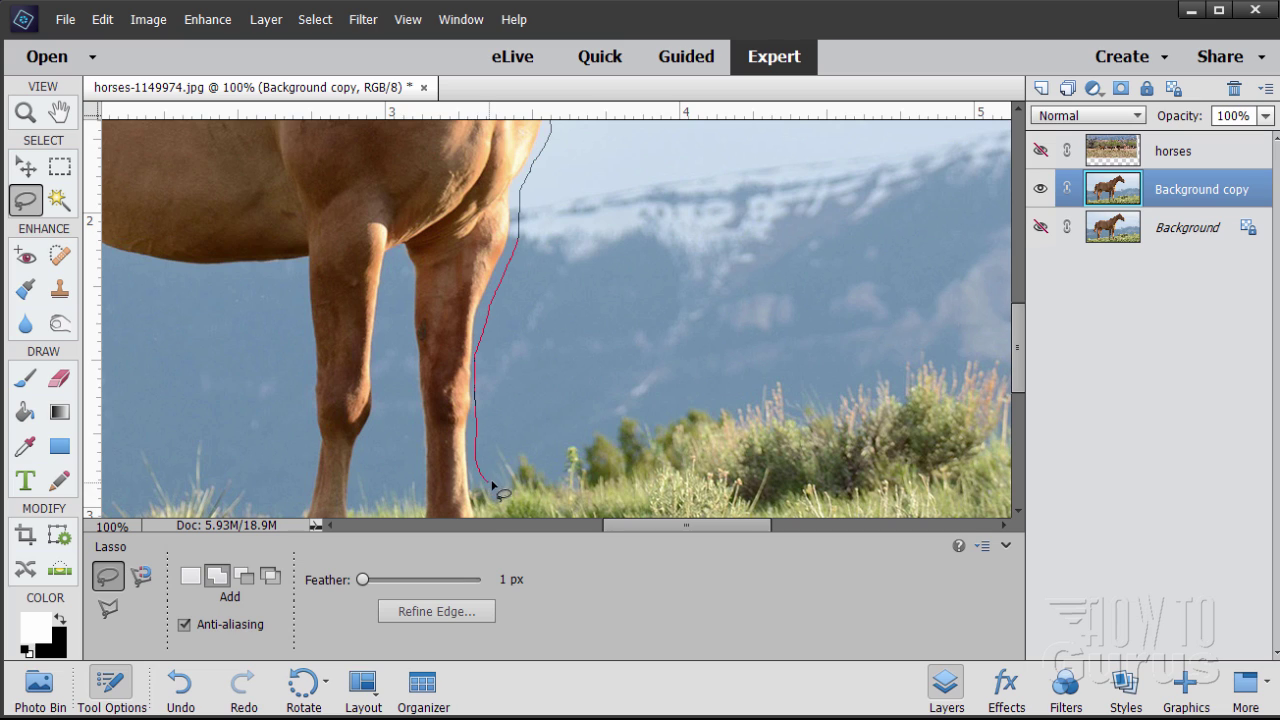
Carry the lasso outline along the bushes and grass tops to the photo's right edge, and close it along the bottom and left edges
drag(552, 464, 580, 439)
mouse_move(683, 406)
mouse_down()
mouse_move(778, 372)
mouse_move(832, 386)
mouse_move(952, 351)
mouse_move(571, 297)
mouse_move(631, 303)
mouse_move(652, 356)
mouse_move(715, 365)
mouse_move(736, 364)
mouse_move(769, 310)
mouse_move(798, 296)
mouse_move(863, 312)
mouse_up()
key(space)
key(space)
mouse_move(870, 357)
mouse_down()
mouse_move(952, 335)
mouse_move(853, 327)
mouse_move(597, 350)
mouse_move(620, 327)
mouse_move(672, 326)
mouse_move(675, 450)
mouse_up()
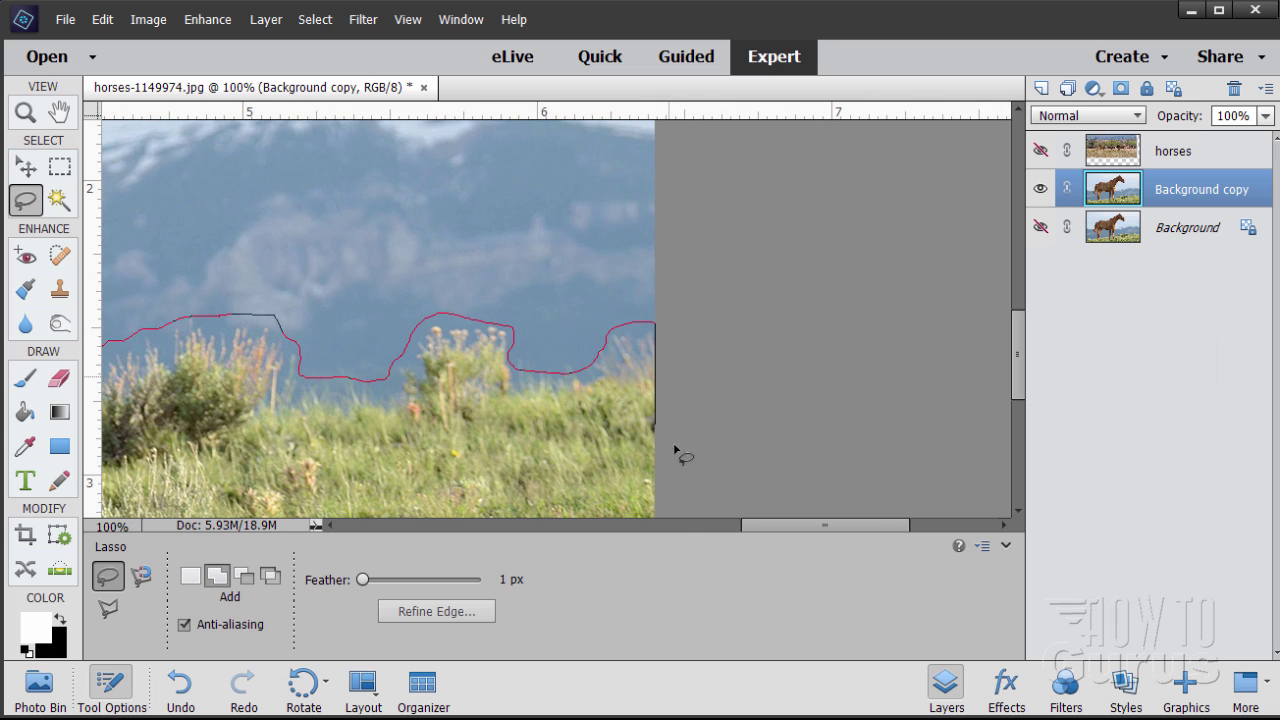
mouse_move(680, 543)
mouse_down()
mouse_move(694, 263)
mouse_move(702, 393)
mouse_move(451, 423)
mouse_move(171, 434)
mouse_move(446, 449)
mouse_move(849, 439)
mouse_move(240, 471)
mouse_move(170, 462)
mouse_move(766, 457)
mouse_move(820, 443)
mouse_move(657, 458)
mouse_move(157, 458)
mouse_up()
key(space)
key(space)
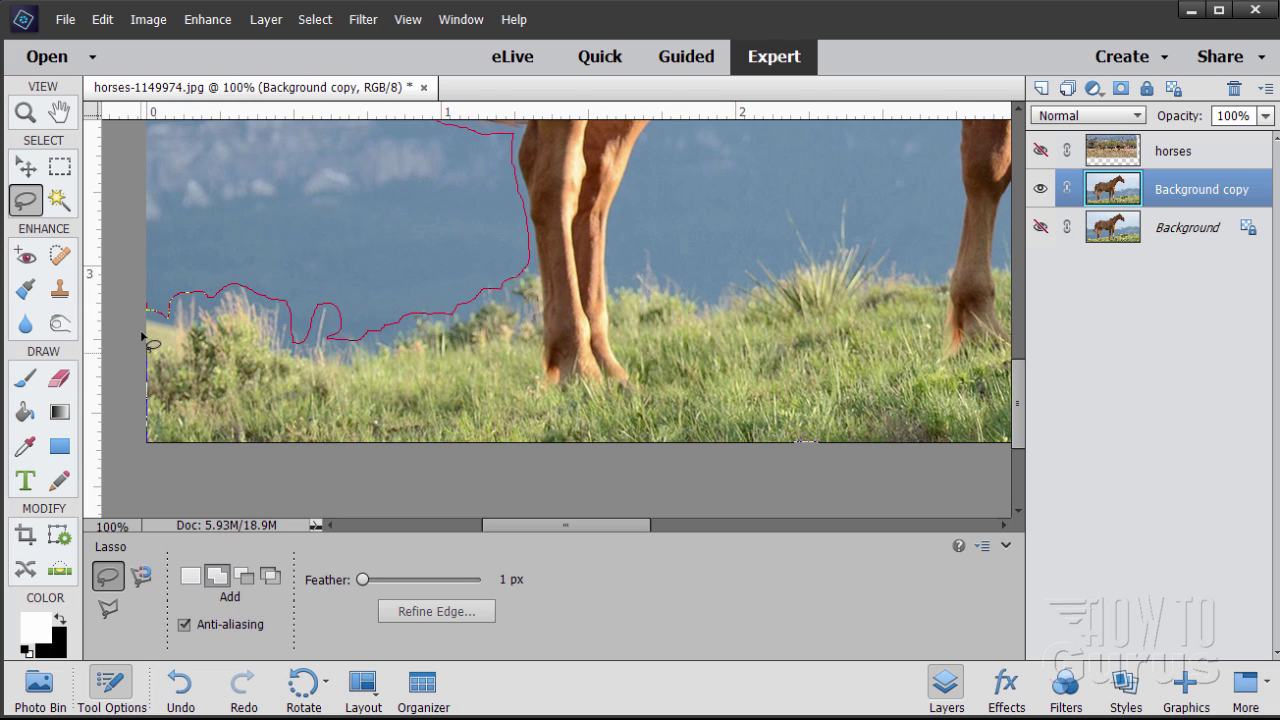
drag(143, 337, 151, 315)
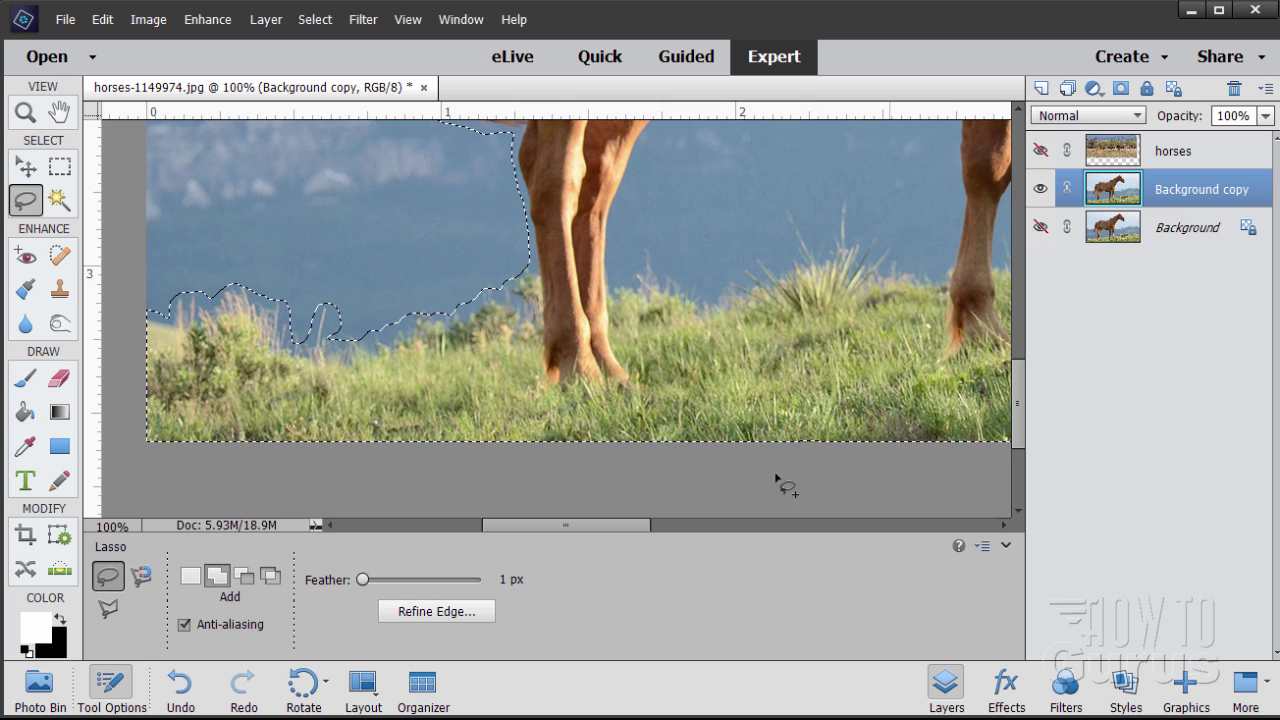
Subtract the patch of background between the tail and the hind leg from the selection
drag(596, 527, 618, 527)
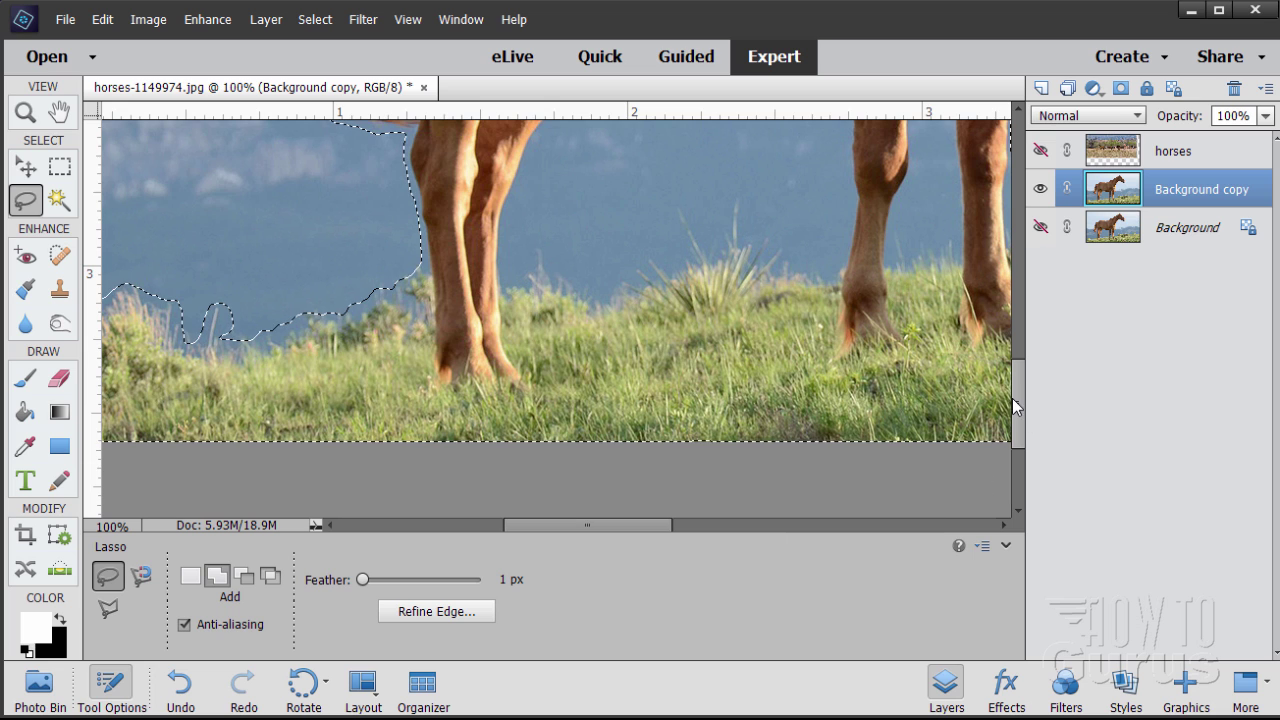
drag(1018, 416, 1032, 338)
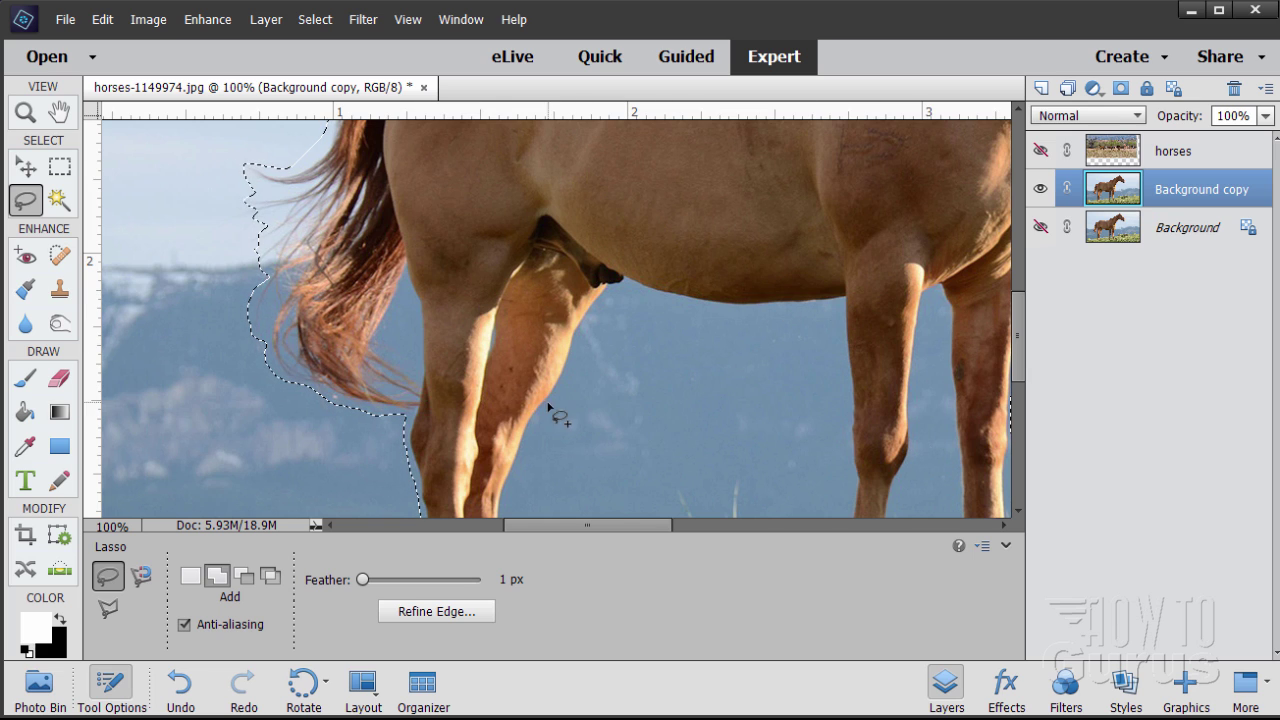
click(242, 580)
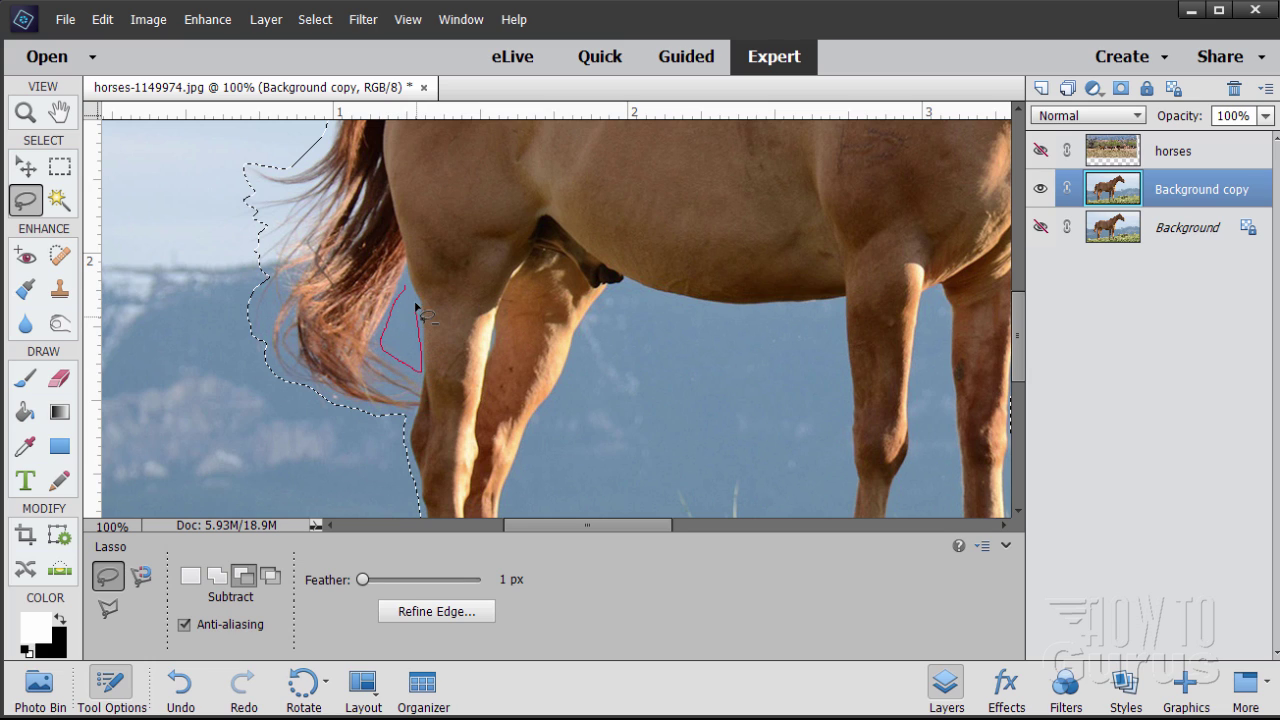
drag(405, 291, 406, 293)
Subtract the background under the belly, between the hind and front legs and above the grass, from the selection
drag(632, 292, 617, 300)
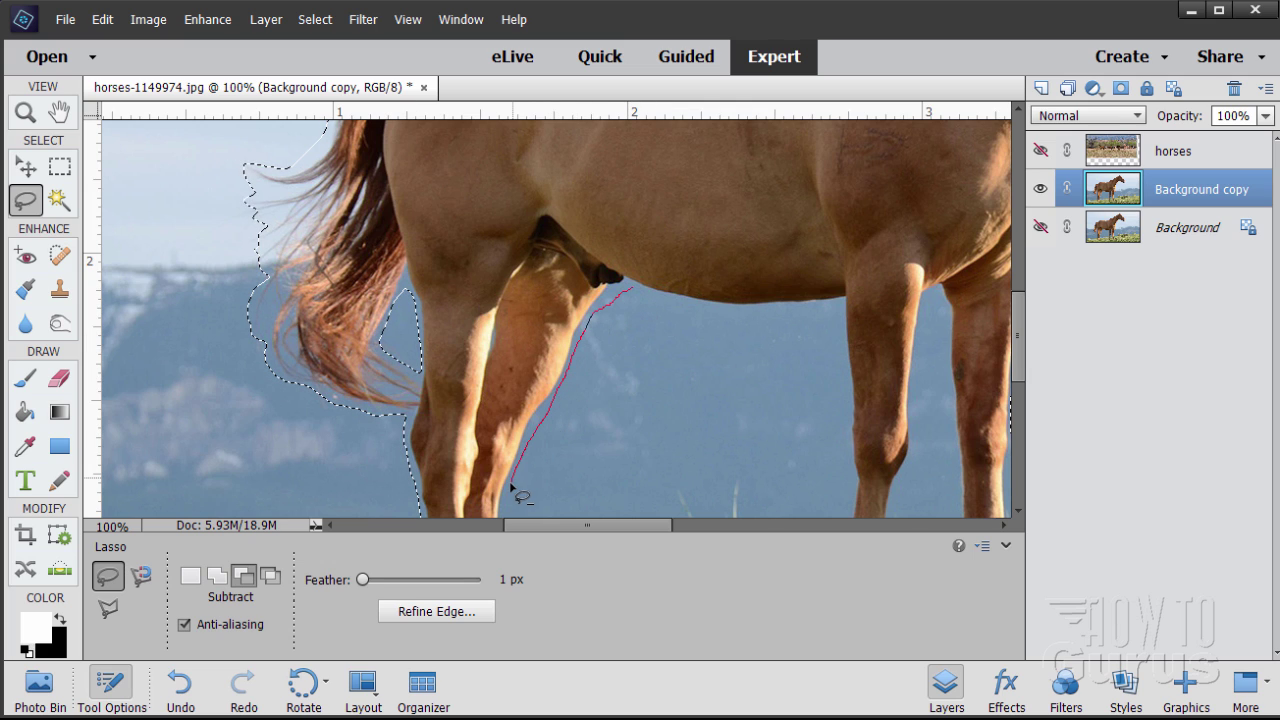
key(space)
mouse_move(510, 487)
mouse_down()
mouse_move(514, 506)
mouse_move(371, 286)
mouse_move(372, 356)
mouse_move(397, 322)
mouse_move(426, 360)
mouse_move(514, 342)
mouse_up()
mouse_move(557, 276)
mouse_down()
mouse_move(571, 318)
mouse_move(582, 285)
mouse_move(607, 315)
mouse_move(692, 333)
mouse_up()
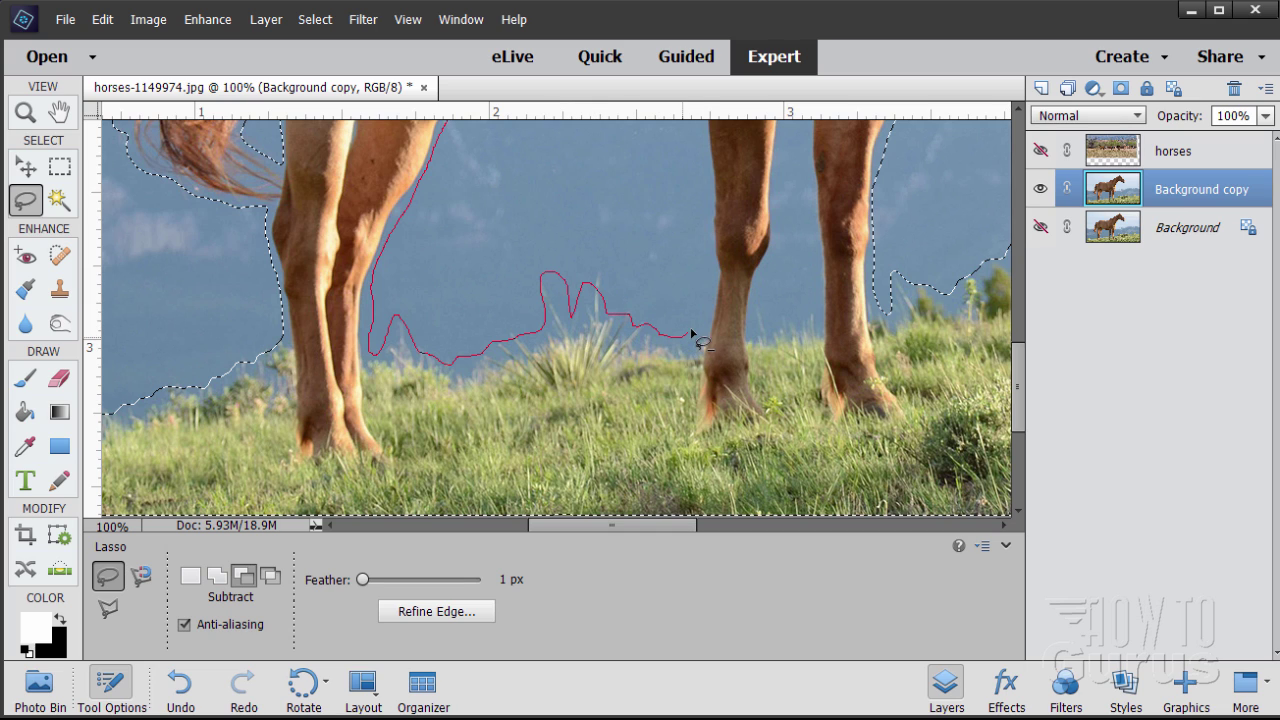
key(space)
mouse_move(712, 262)
mouse_down()
mouse_move(697, 145)
mouse_move(690, 353)
mouse_move(683, 312)
mouse_move(595, 316)
mouse_move(481, 297)
mouse_up()
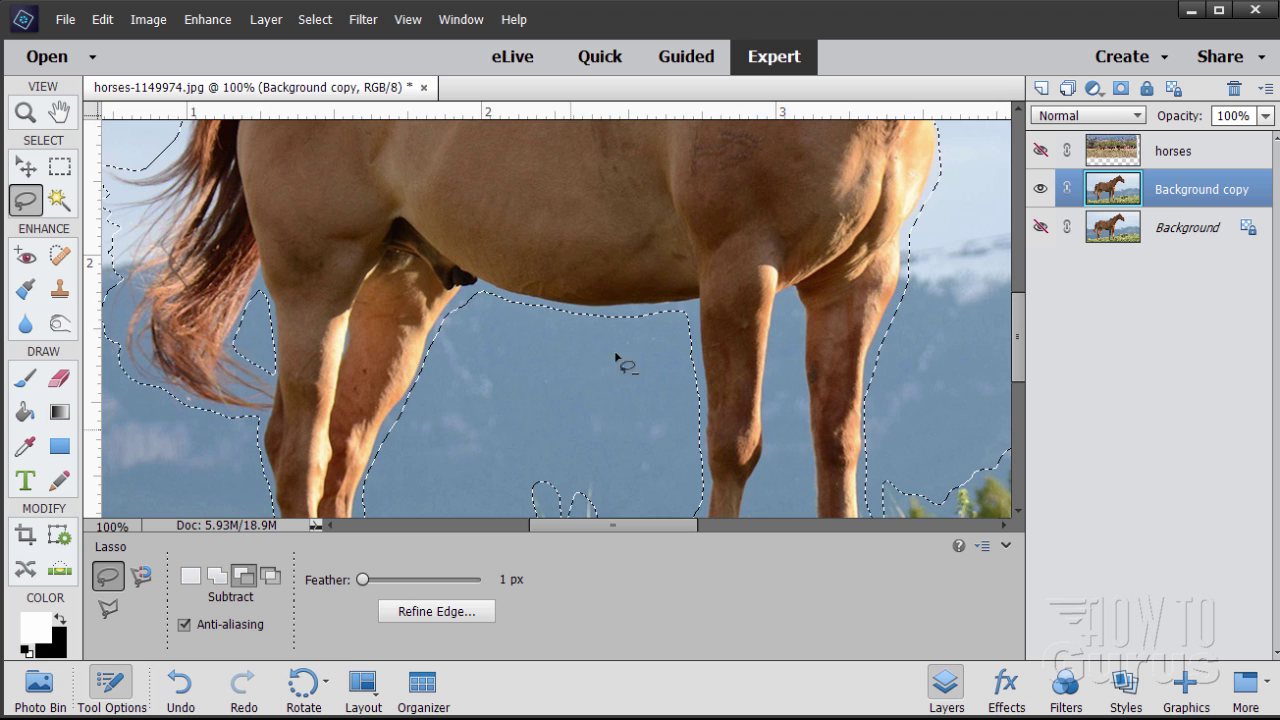
Subtract the narrow strip of background between the two front legs from the selection
key(space)
mouse_move(733, 376)
mouse_down()
mouse_move(706, 380)
mouse_move(620, 277)
mouse_move(606, 294)
mouse_up()
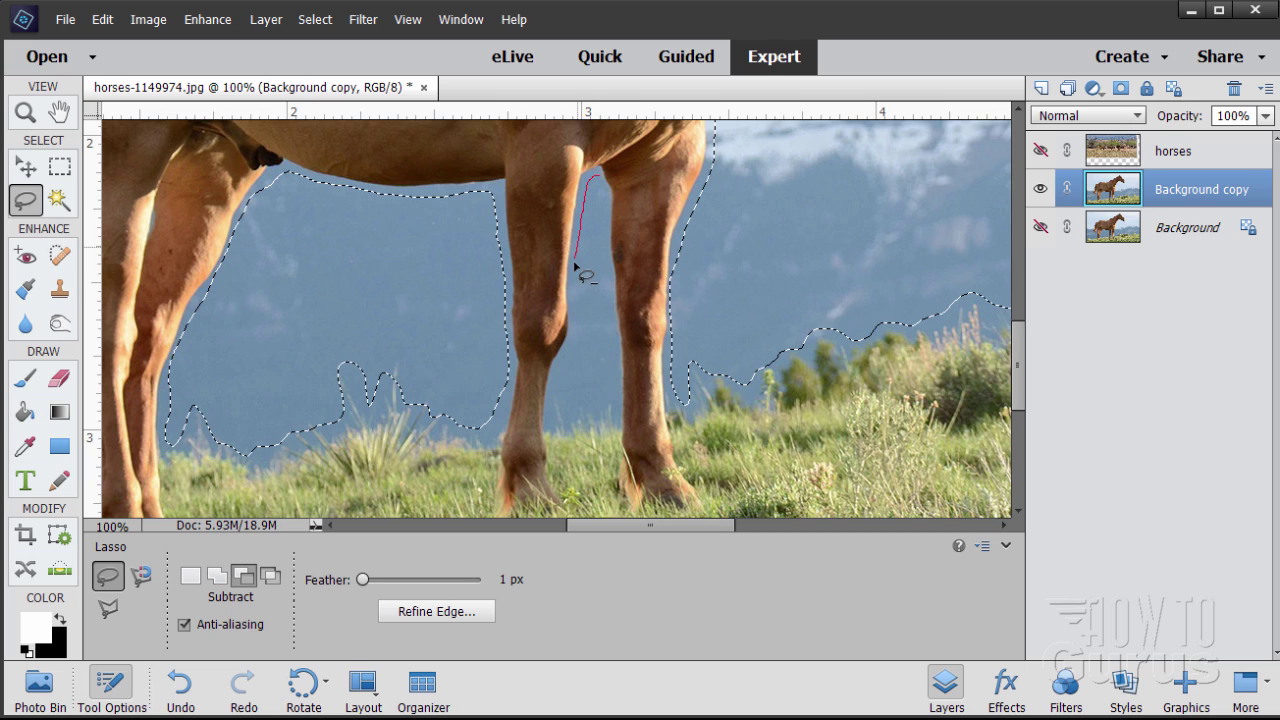
mouse_move(575, 265)
mouse_down()
mouse_move(576, 337)
mouse_move(551, 420)
mouse_move(619, 414)
mouse_move(619, 363)
mouse_up()
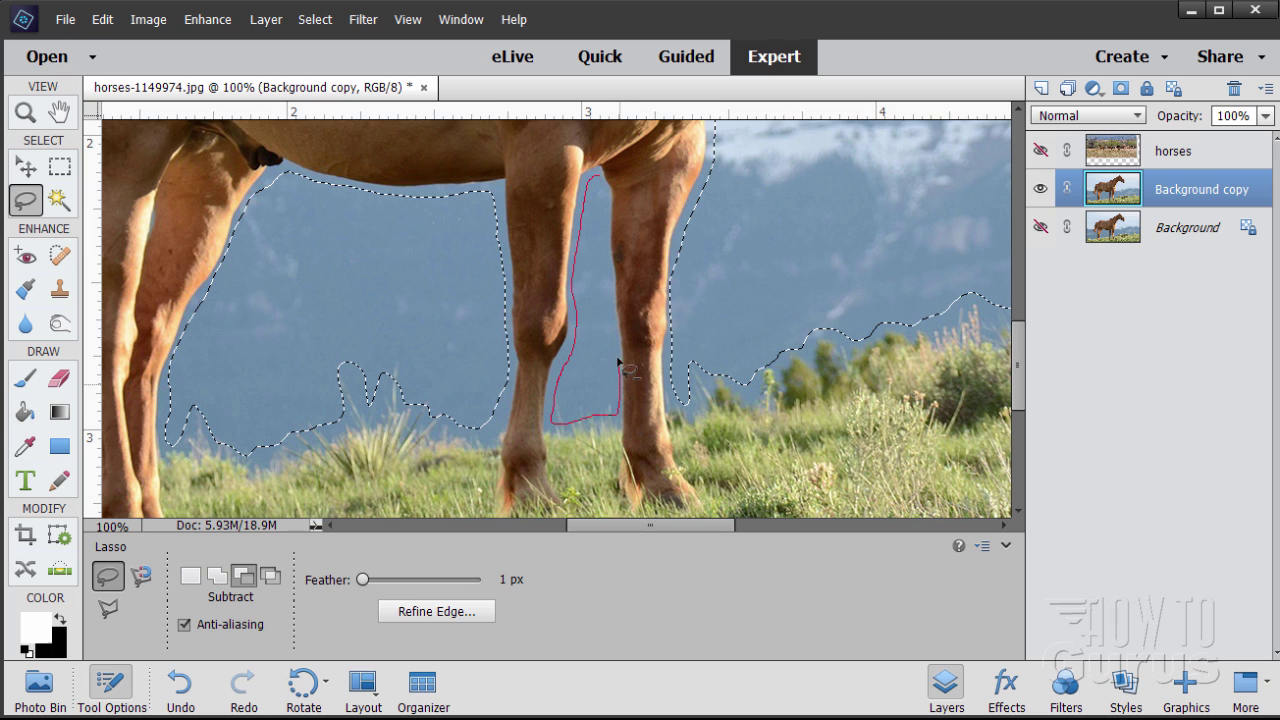
drag(607, 271, 606, 228)
drag(598, 182, 600, 186)
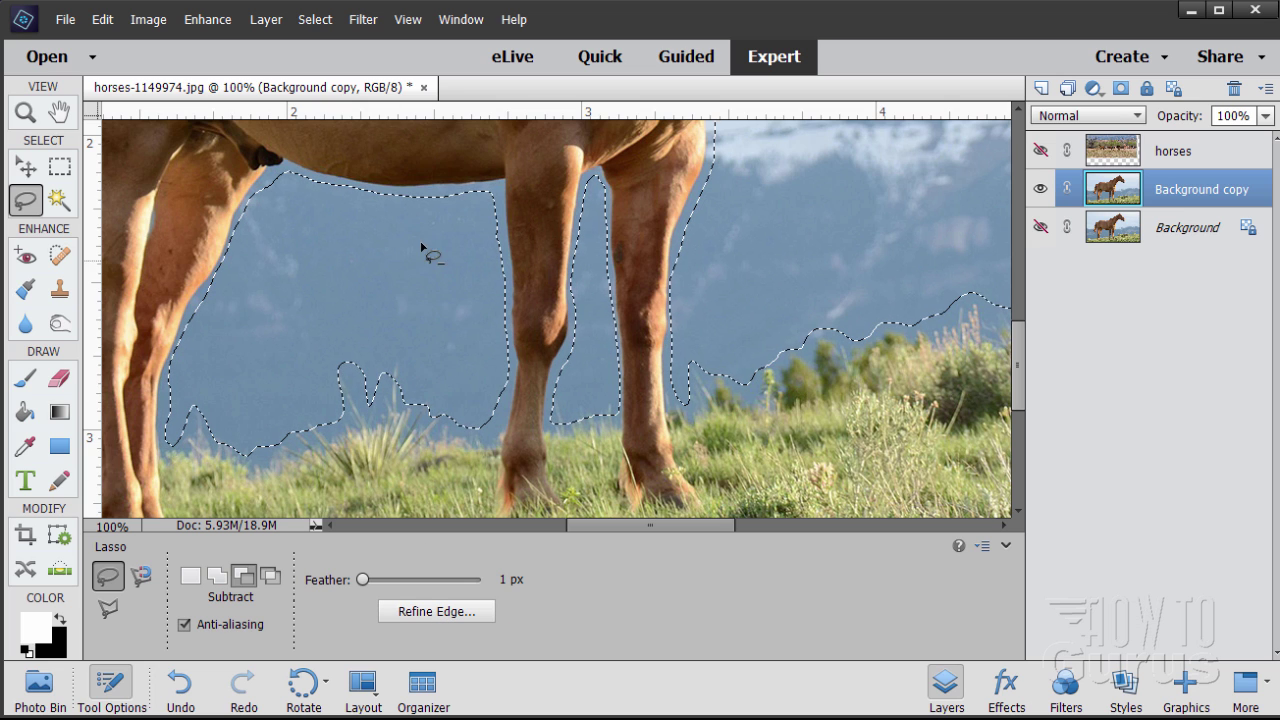
Open Refine Edge in Overlay view and brush along the hind leg, grass, front leg and belly edges around the gap under the belly
click(313, 20)
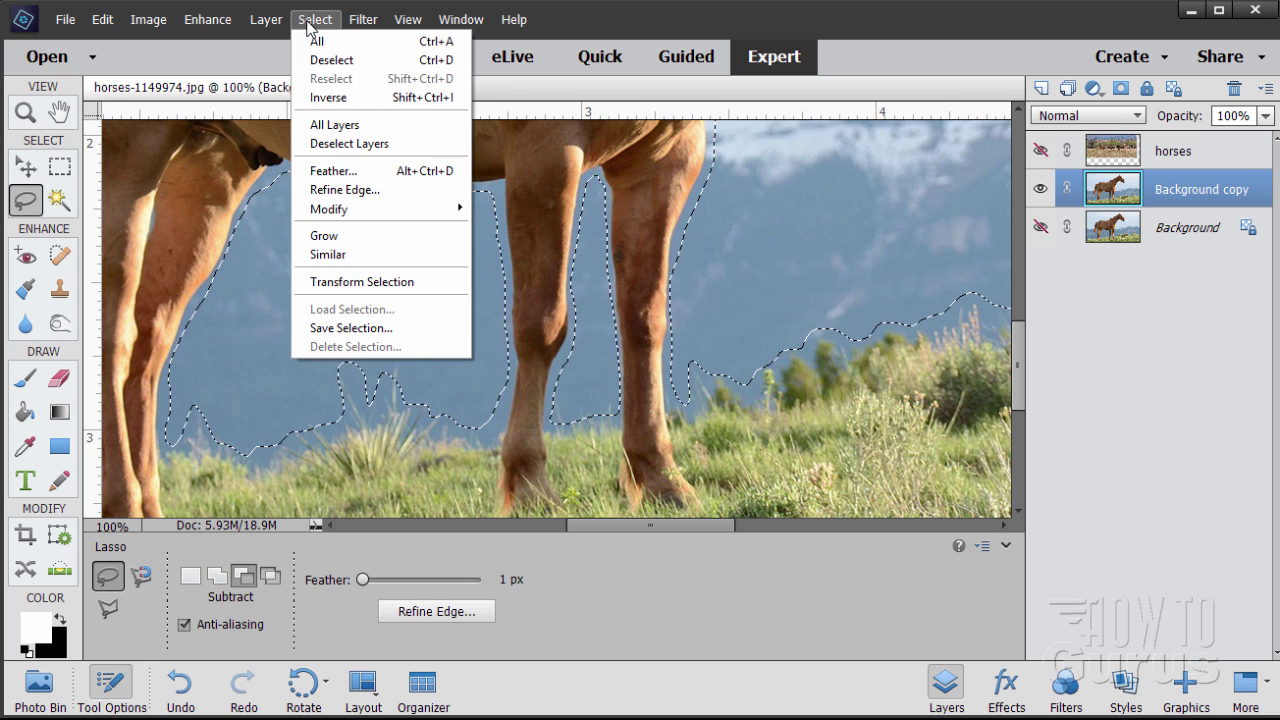
click(366, 192)
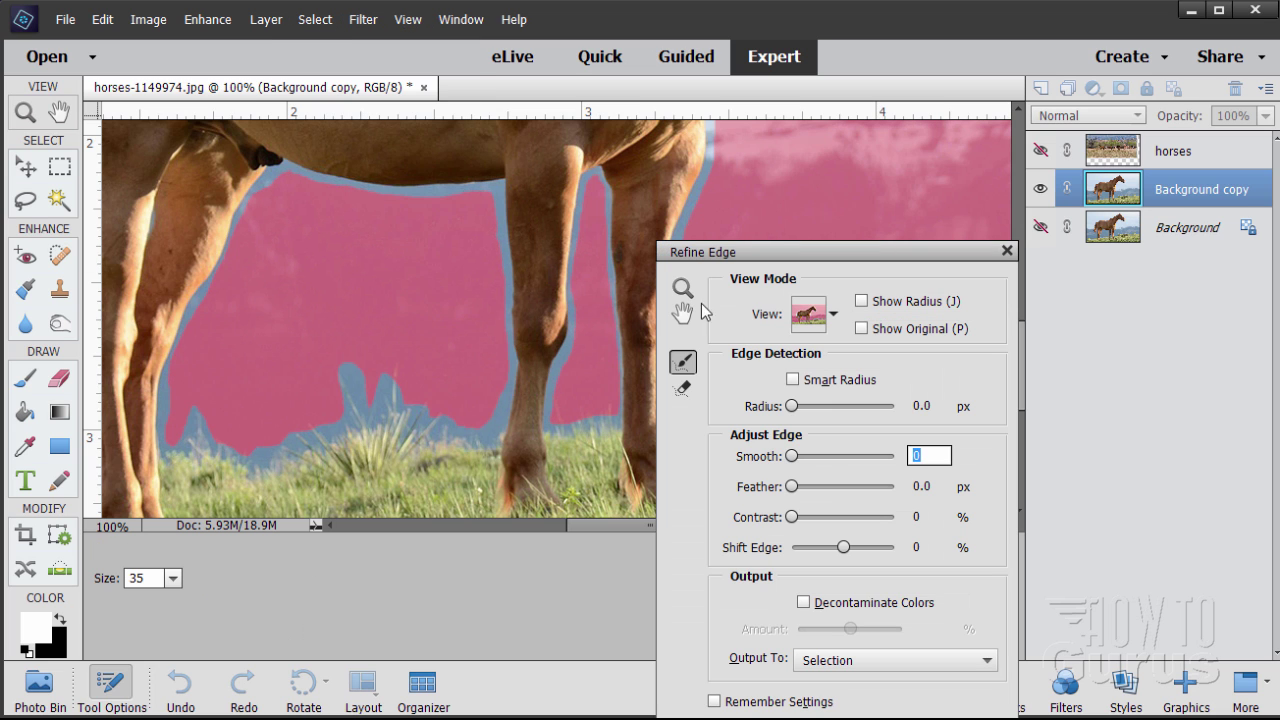
drag(752, 262, 902, 158)
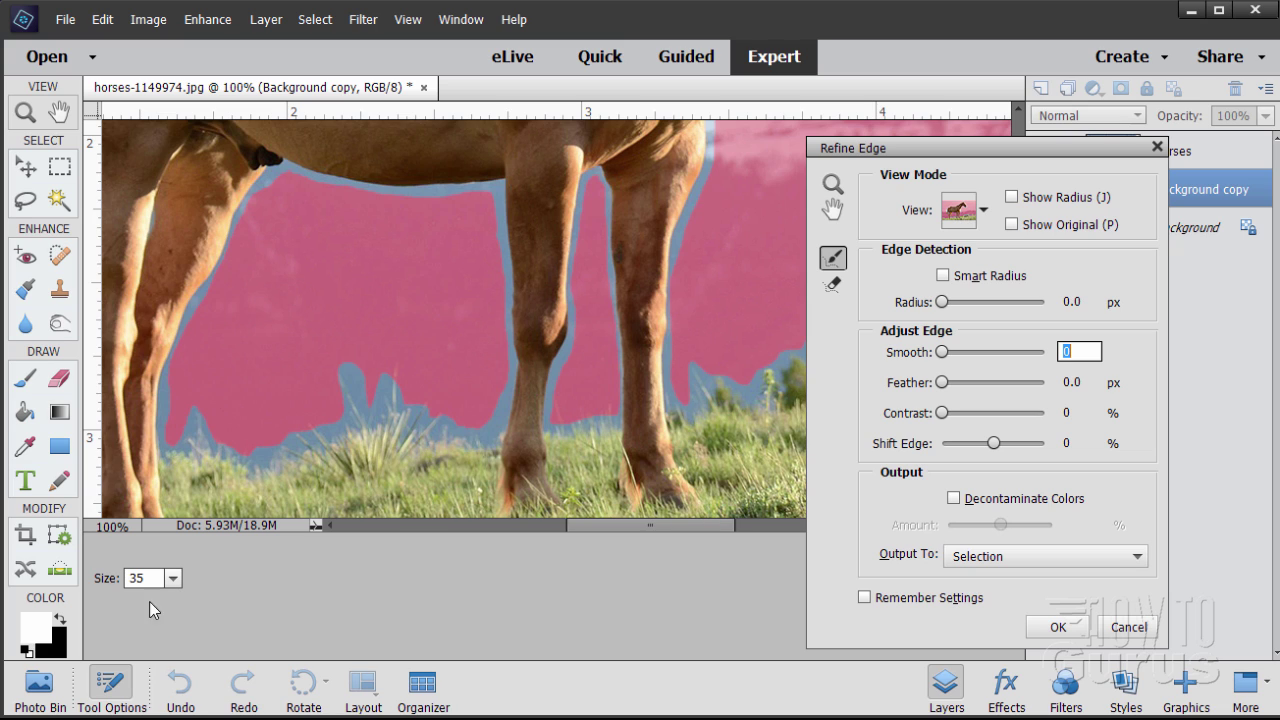
click(985, 213)
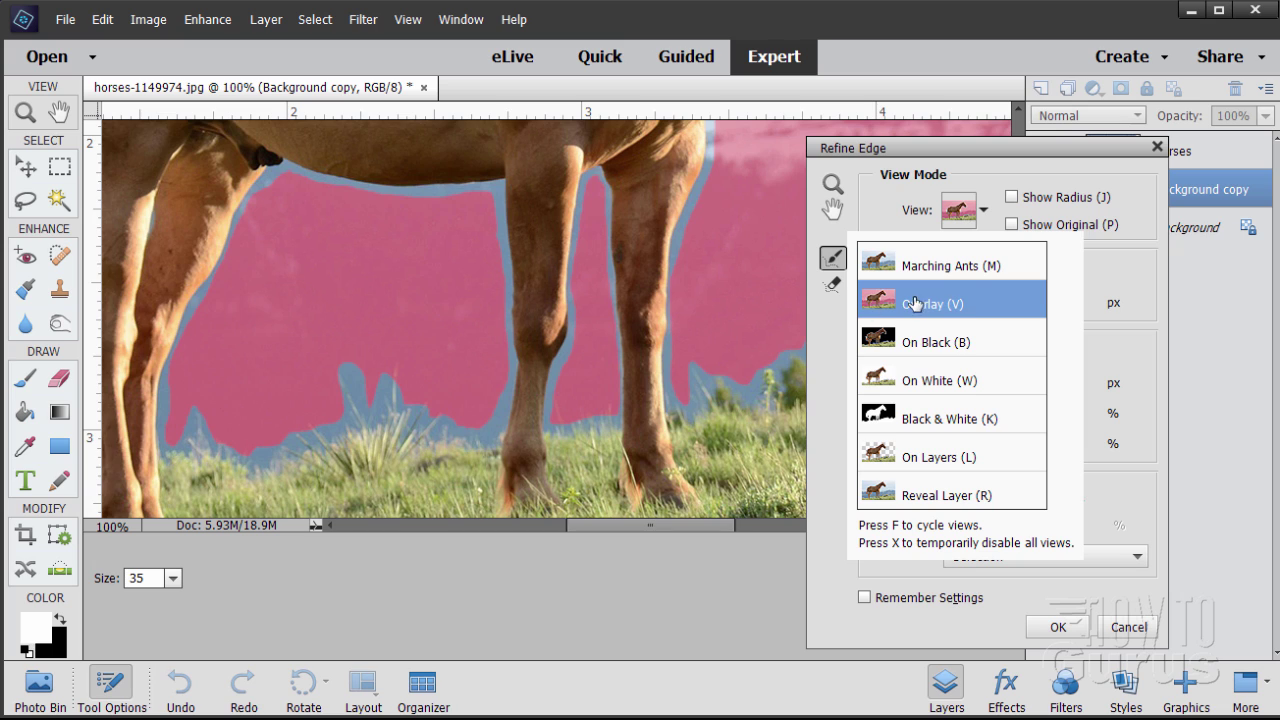
click(984, 212)
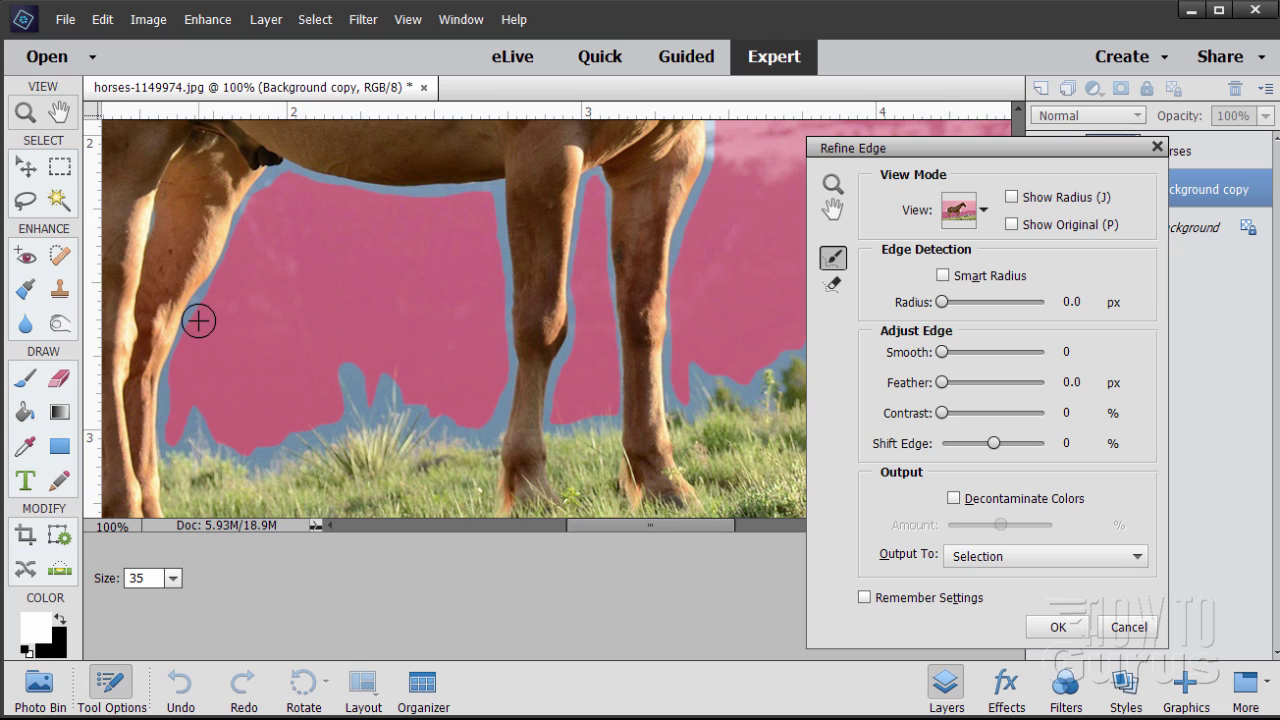
mouse_move(265, 182)
mouse_down()
mouse_move(171, 368)
mouse_move(161, 451)
mouse_move(161, 414)
mouse_move(156, 433)
mouse_move(163, 417)
mouse_move(159, 428)
mouse_move(253, 458)
mouse_up()
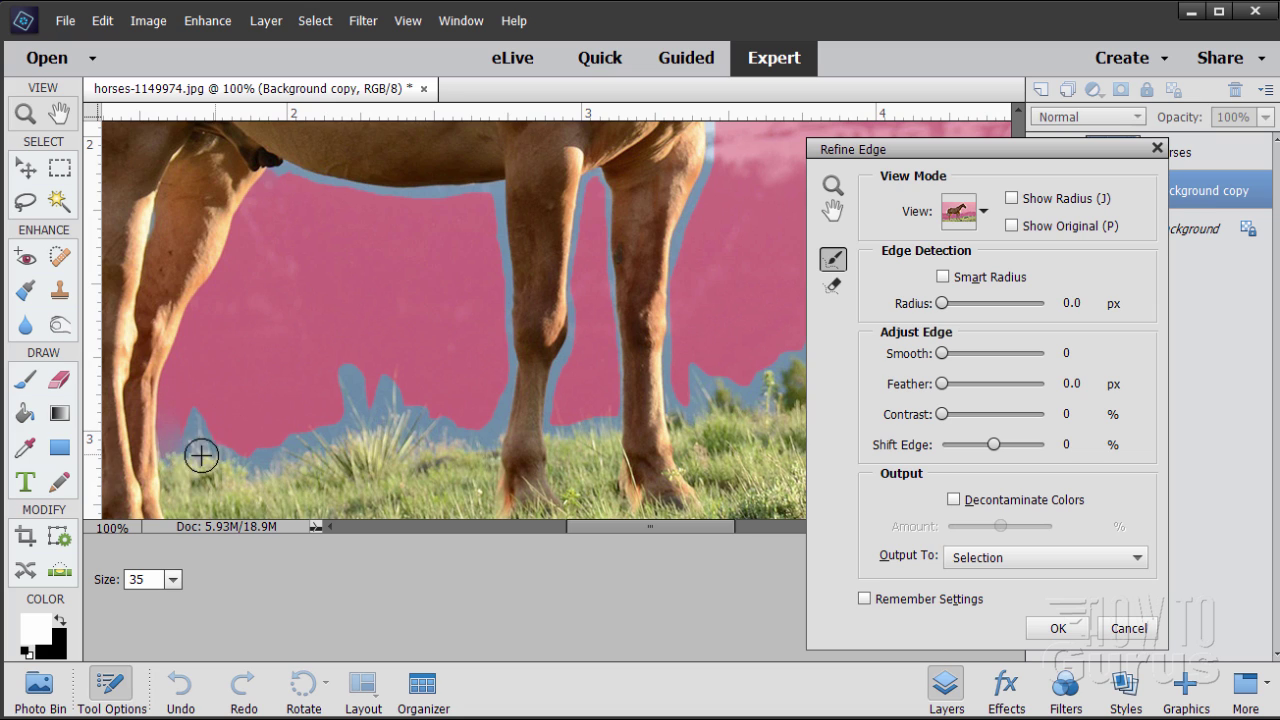
mouse_move(201, 455)
mouse_down()
mouse_move(168, 454)
mouse_move(198, 421)
mouse_move(249, 461)
mouse_up()
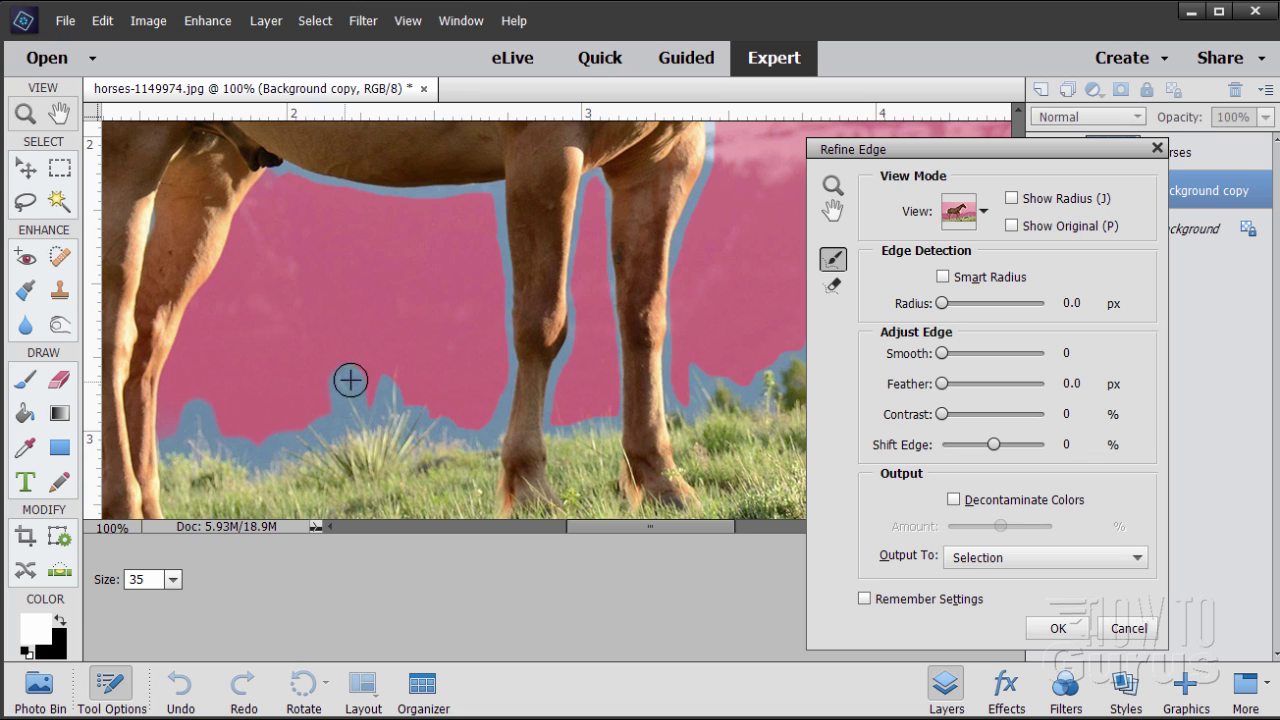
mouse_move(350, 380)
mouse_down()
mouse_move(358, 427)
mouse_move(391, 388)
mouse_move(405, 420)
mouse_move(440, 426)
mouse_up()
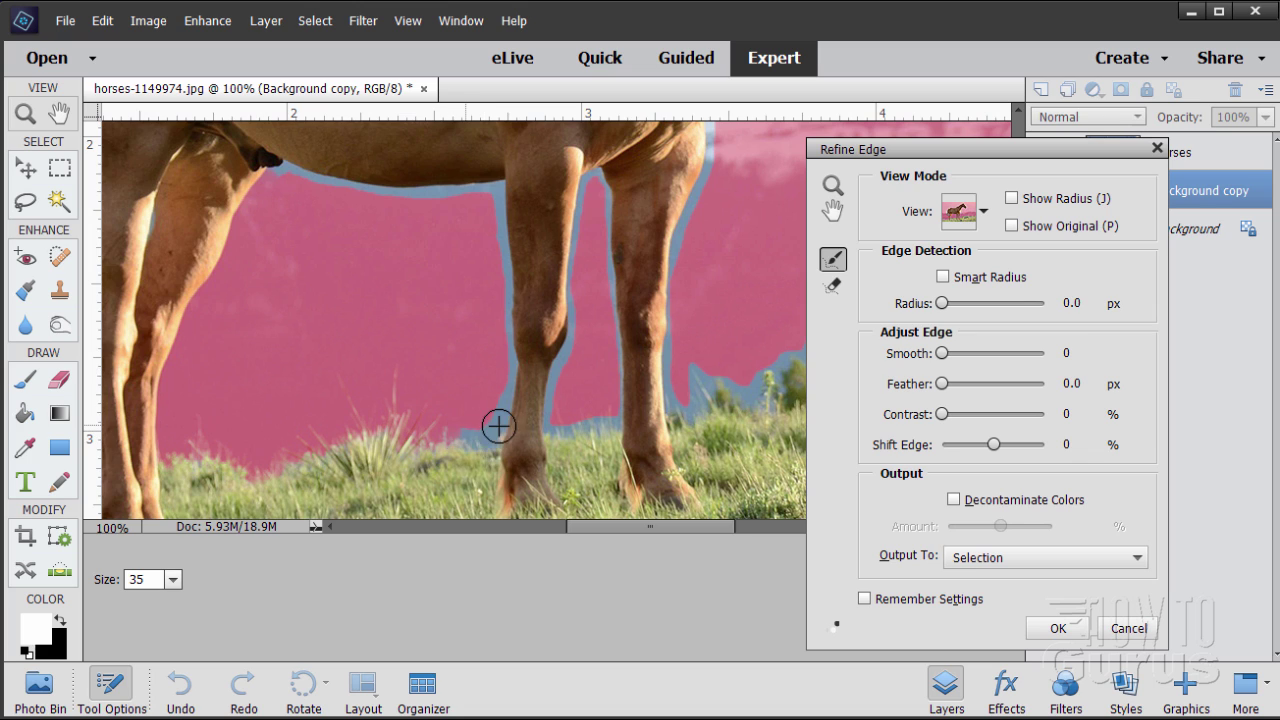
drag(498, 426, 502, 296)
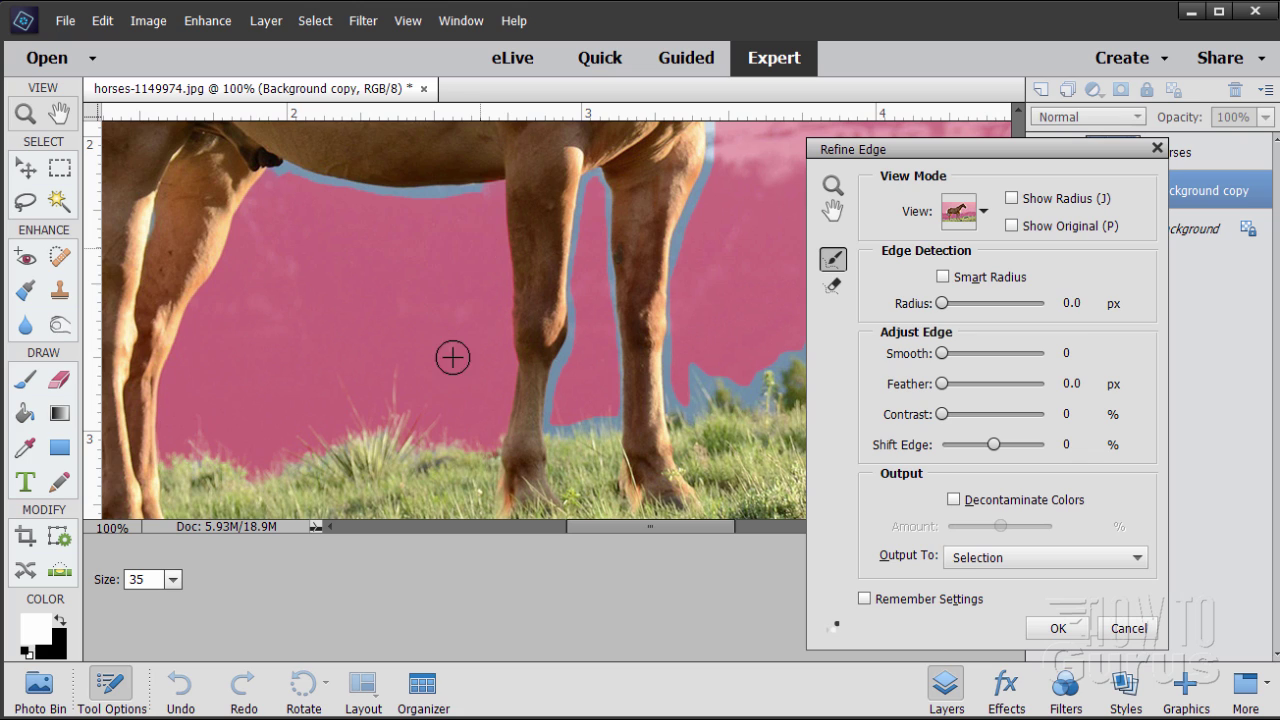
mouse_move(486, 192)
mouse_down()
mouse_move(294, 174)
mouse_move(307, 202)
mouse_up()
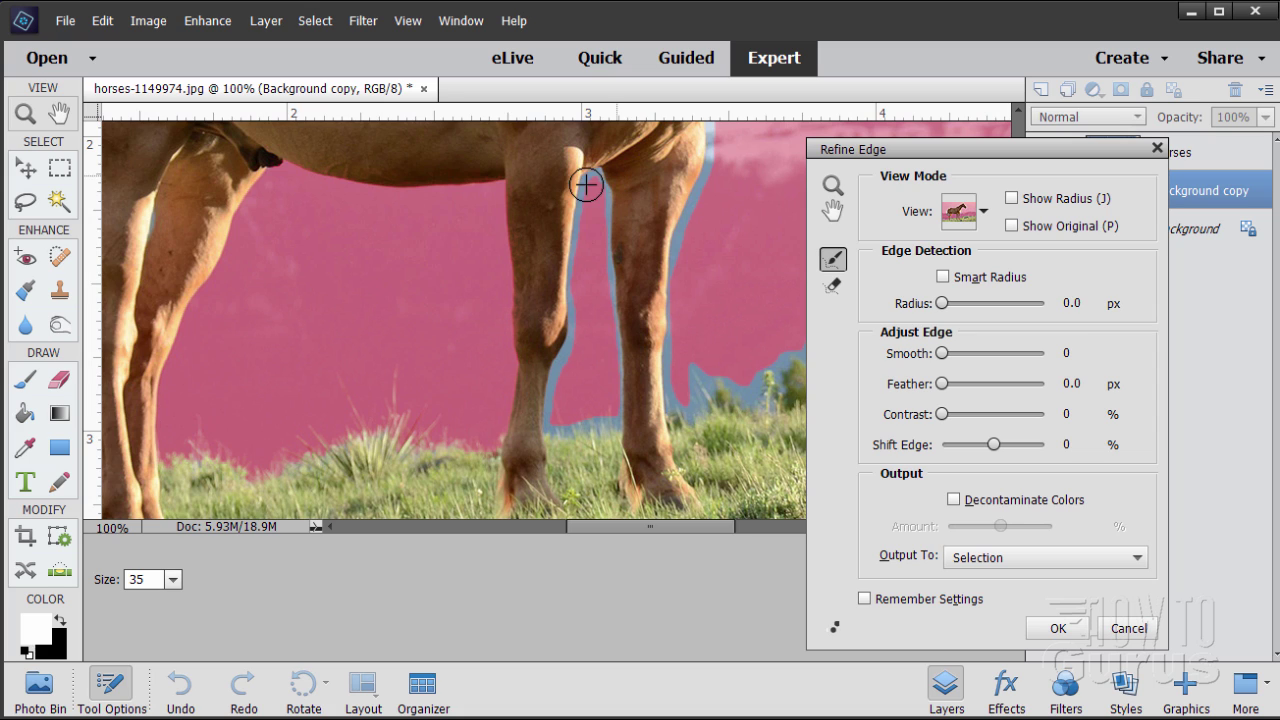
Brush the refinement along the gap between the front legs, the foremost leg's outer edge and the adjoining grass and bushes
mouse_move(586, 185)
mouse_down()
mouse_move(577, 332)
mouse_move(549, 428)
mouse_move(587, 437)
mouse_move(595, 427)
mouse_move(556, 425)
mouse_move(620, 412)
mouse_move(606, 199)
mouse_up()
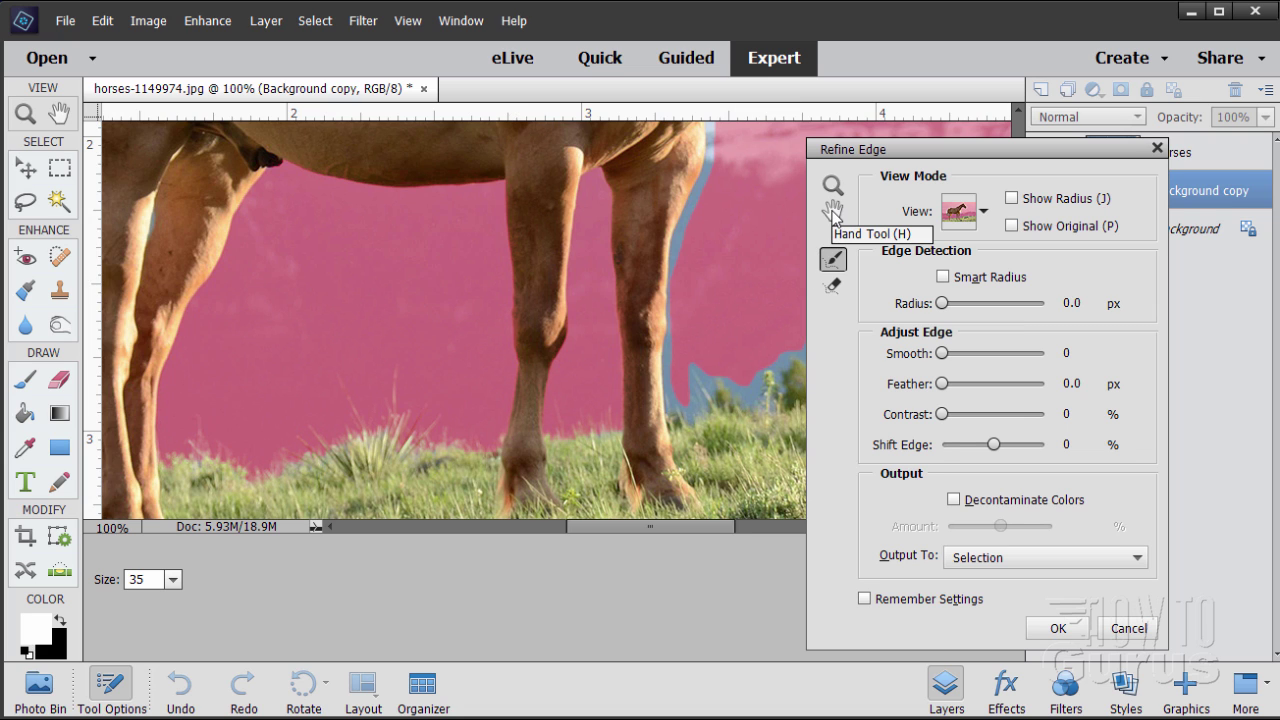
click(833, 212)
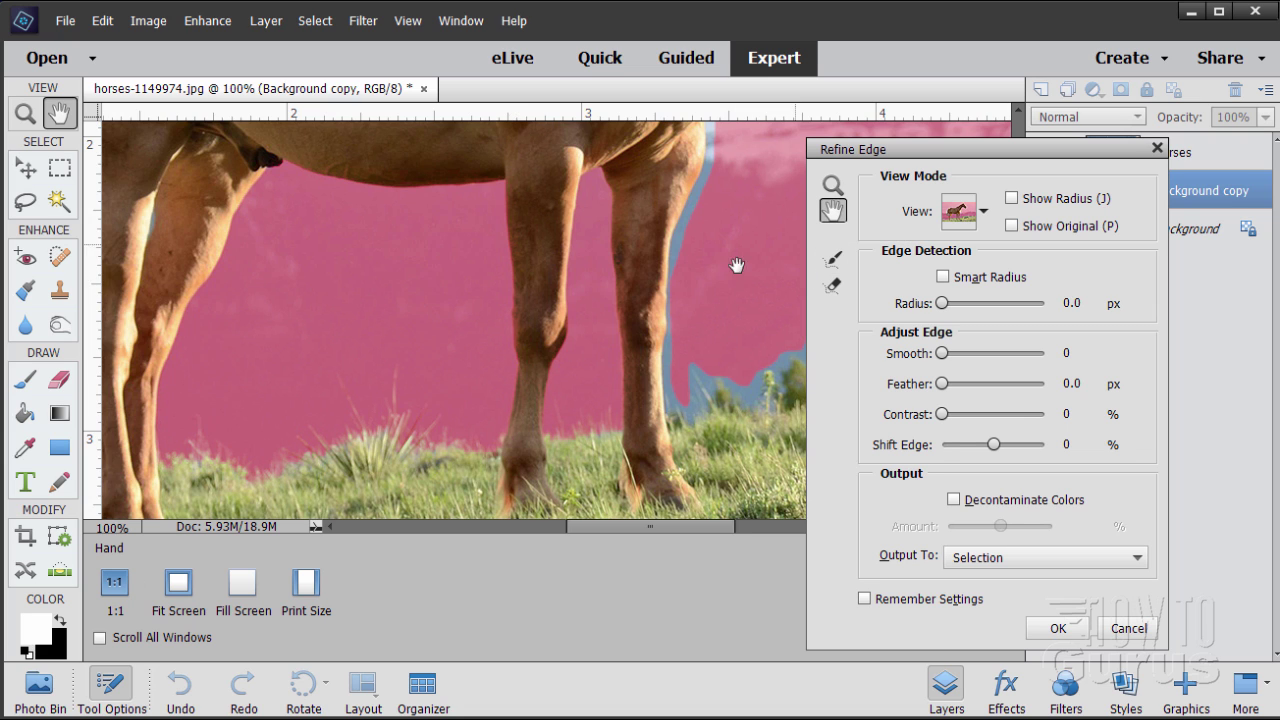
drag(755, 221, 365, 274)
click(834, 260)
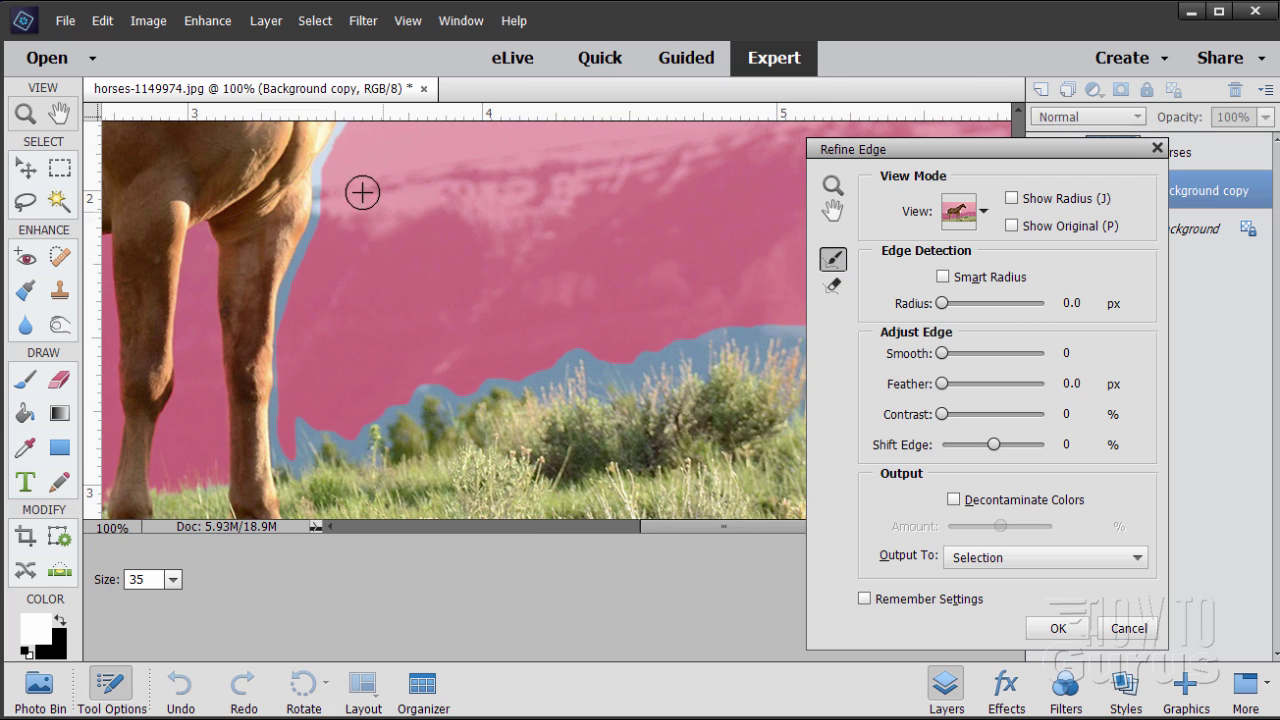
mouse_move(329, 157)
mouse_down()
mouse_move(280, 352)
mouse_move(297, 466)
mouse_move(315, 430)
mouse_move(344, 458)
mouse_move(354, 438)
mouse_move(382, 445)
mouse_move(418, 396)
mouse_move(534, 405)
mouse_move(559, 370)
mouse_move(615, 376)
mouse_move(633, 397)
mouse_move(651, 352)
mouse_move(695, 369)
mouse_move(766, 340)
mouse_up()
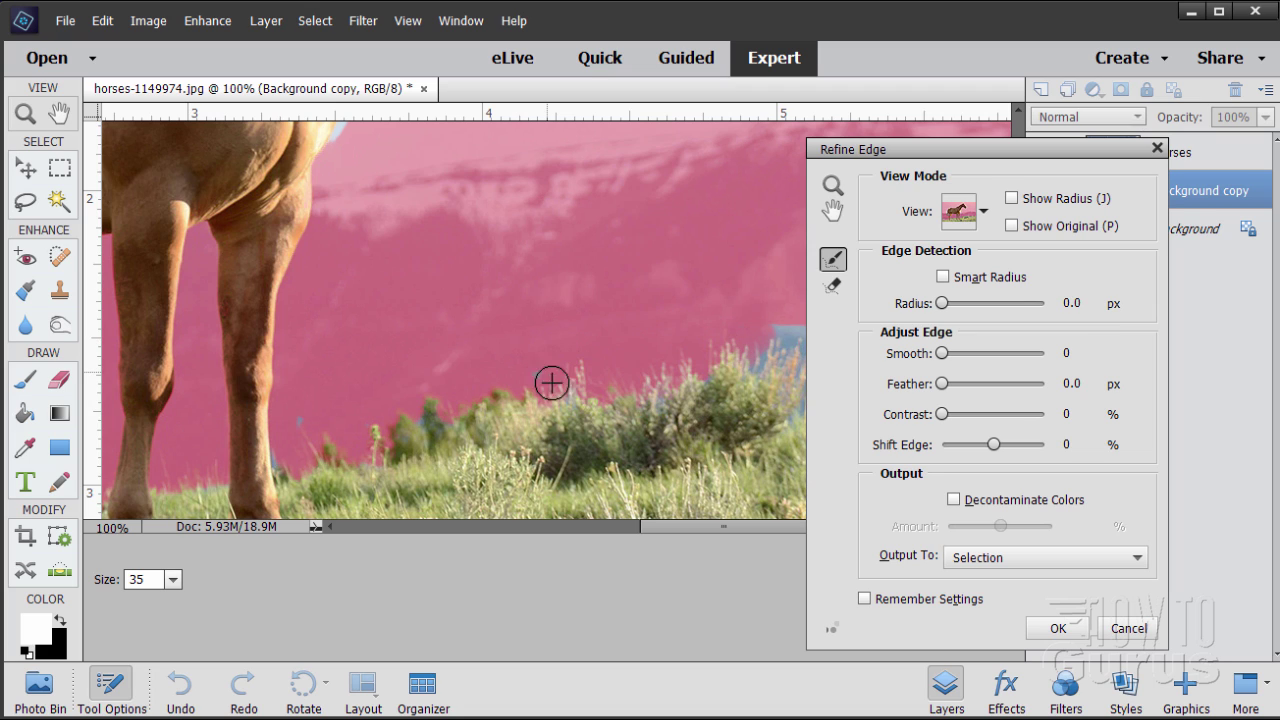
click(306, 415)
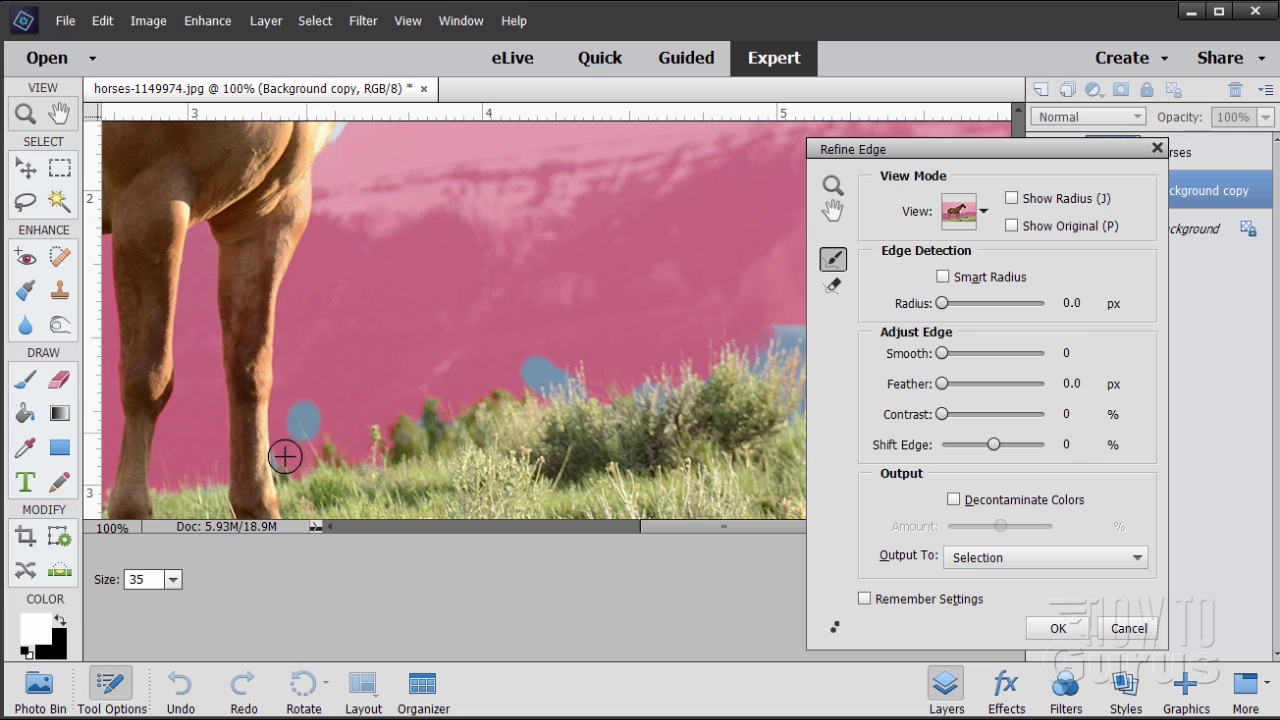
drag(284, 453, 283, 472)
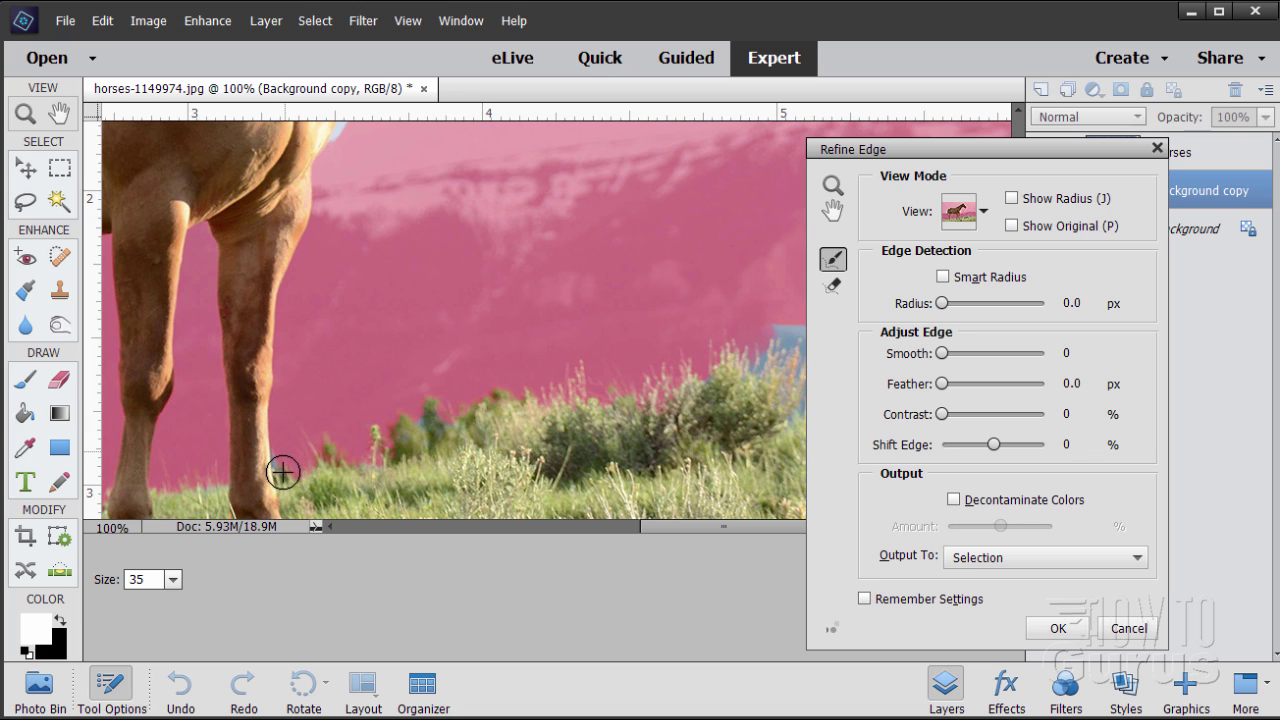
click(418, 414)
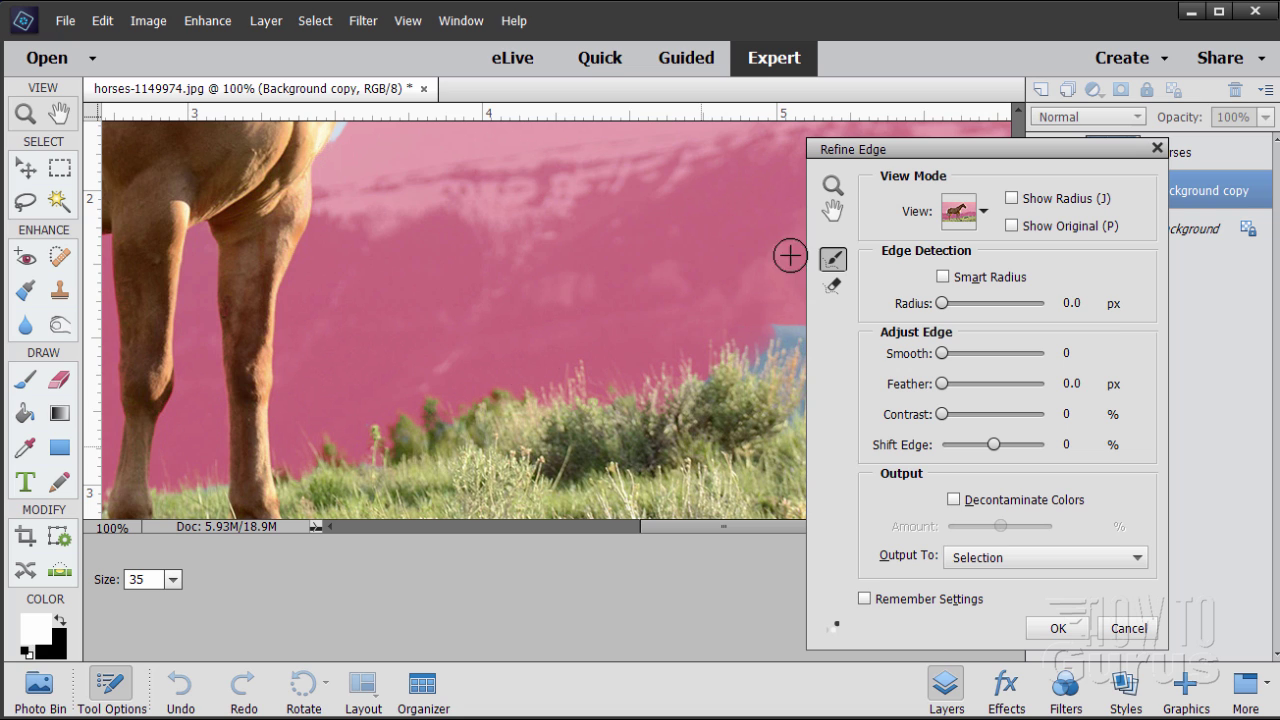
Refine the rest of the grass and bush edge in front of the horse, up to the image's right border
click(834, 211)
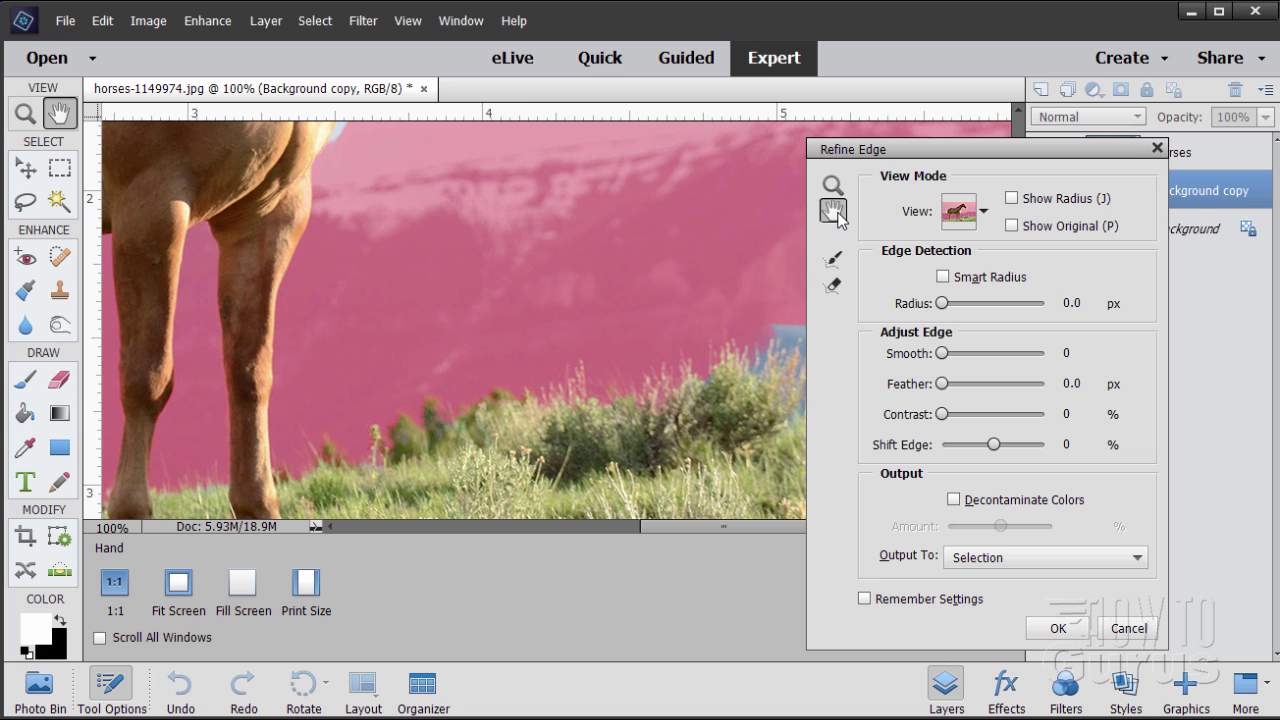
mouse_move(707, 333)
mouse_down()
mouse_move(429, 343)
mouse_move(209, 314)
mouse_move(300, 317)
mouse_move(322, 340)
mouse_move(318, 383)
mouse_move(455, 374)
mouse_move(477, 357)
mouse_move(489, 303)
mouse_move(537, 329)
mouse_move(562, 311)
mouse_up()
click(832, 260)
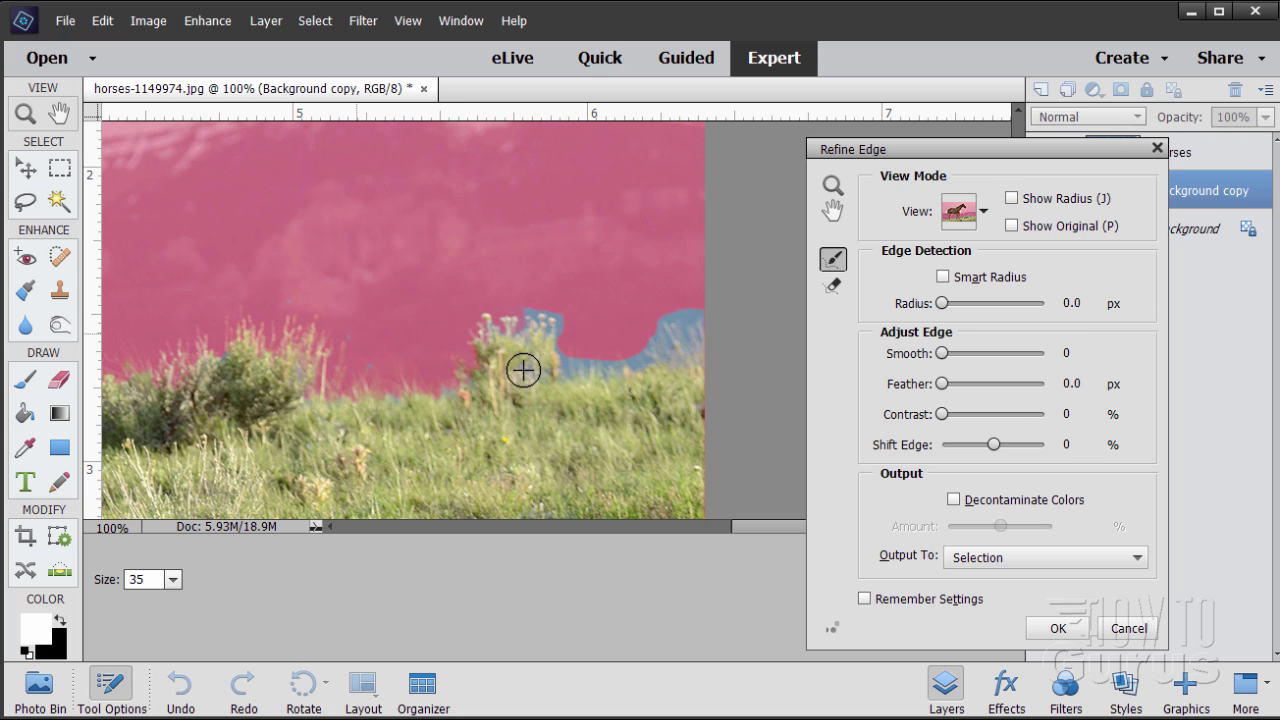
drag(352, 332, 384, 370)
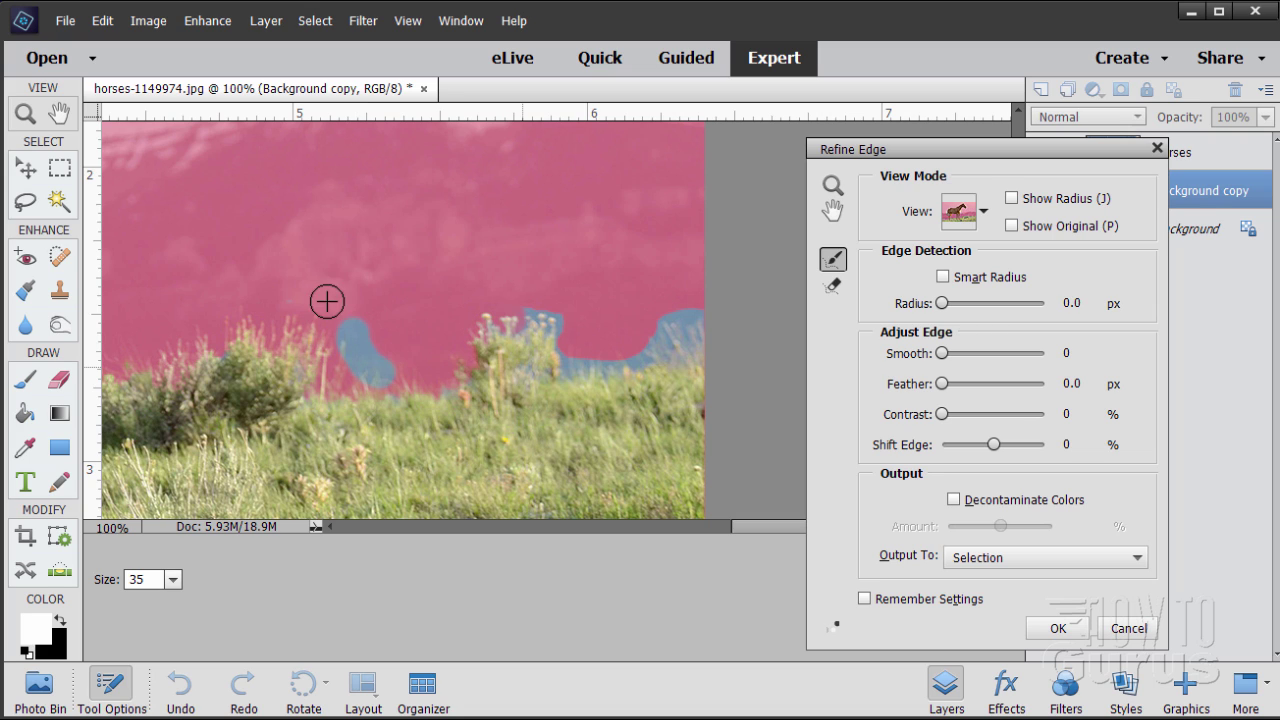
click(222, 348)
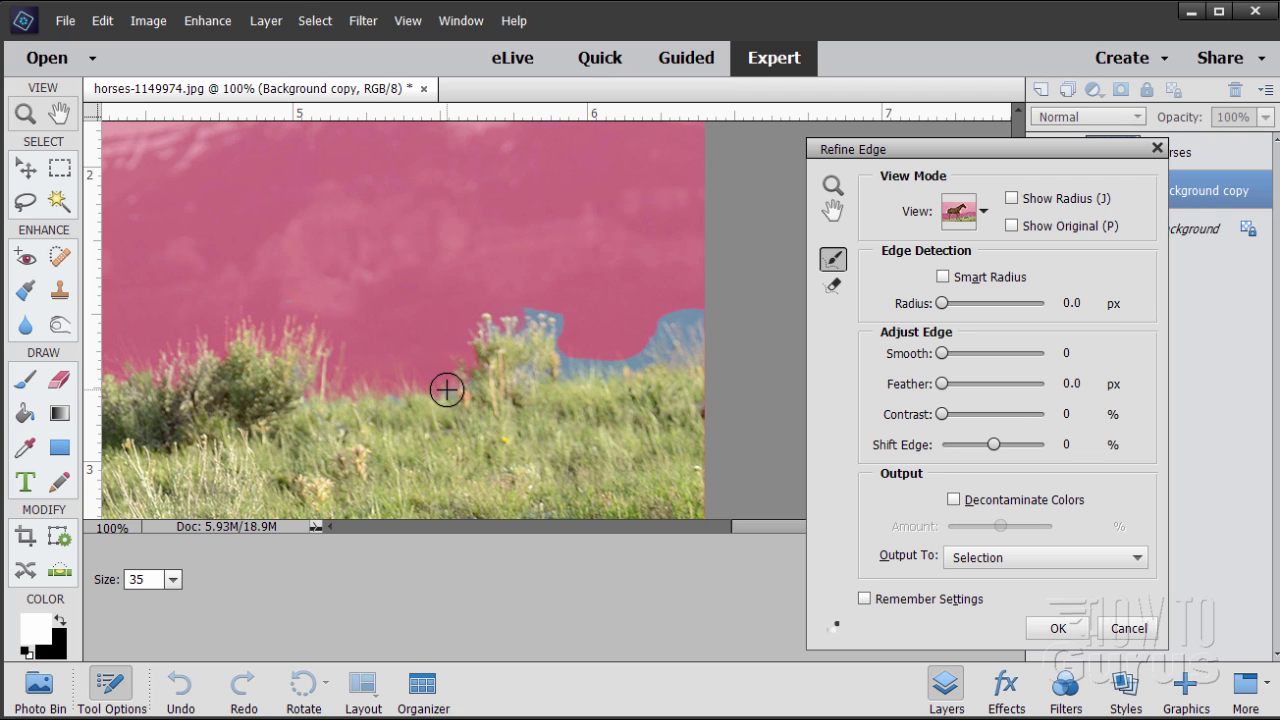
mouse_move(527, 321)
mouse_down()
mouse_move(564, 342)
mouse_move(555, 378)
mouse_move(660, 348)
mouse_up()
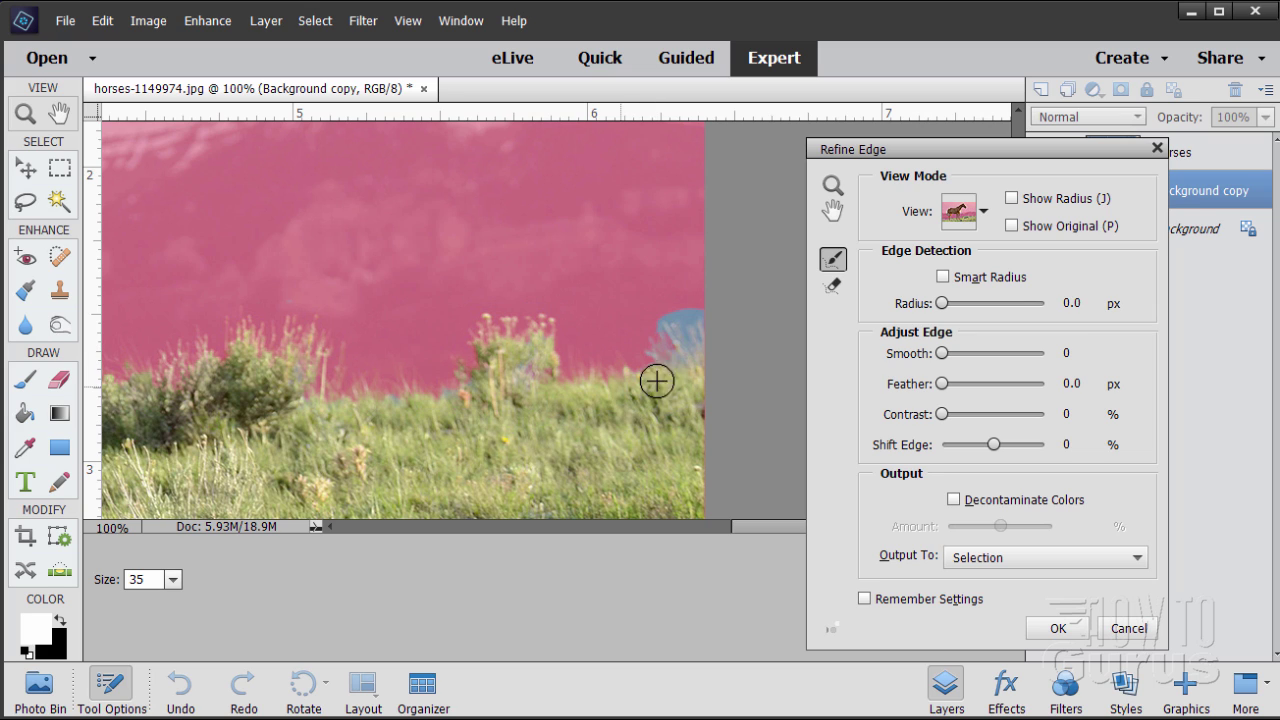
click(672, 322)
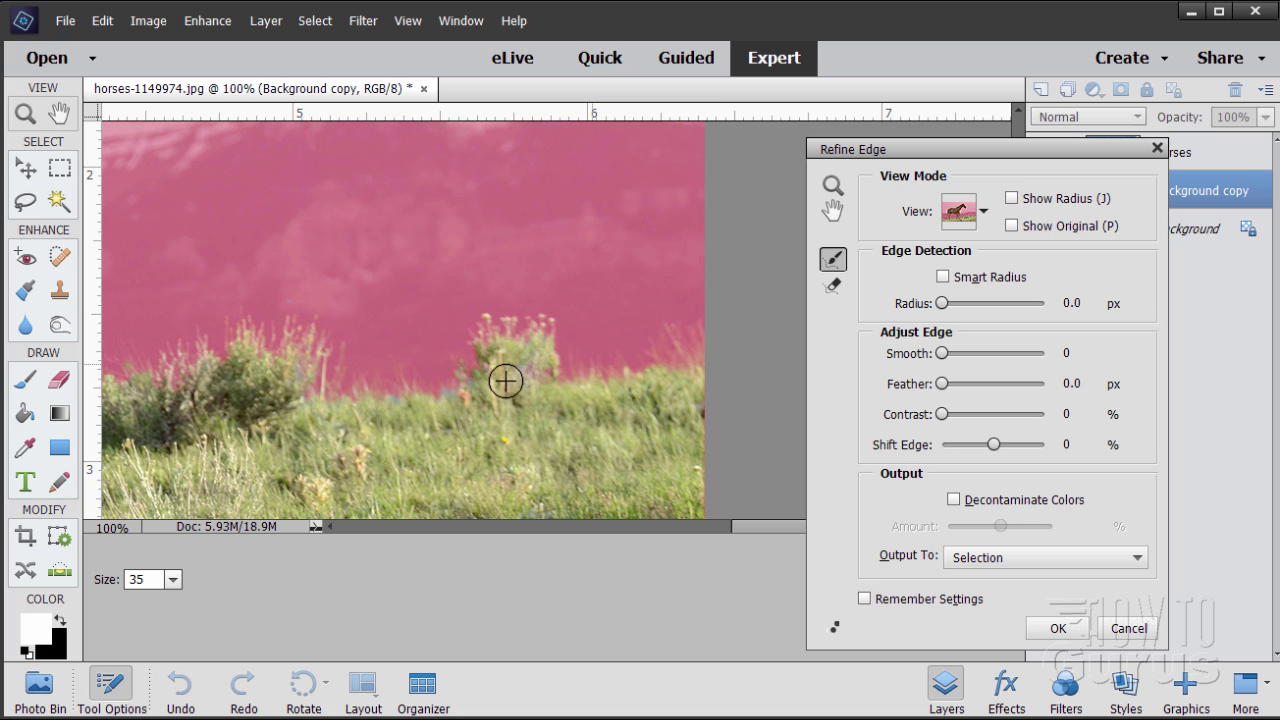
Refine the horse's outline from the chest up the throat and under the jaw to the muzzle
click(832, 211)
drag(268, 224, 523, 360)
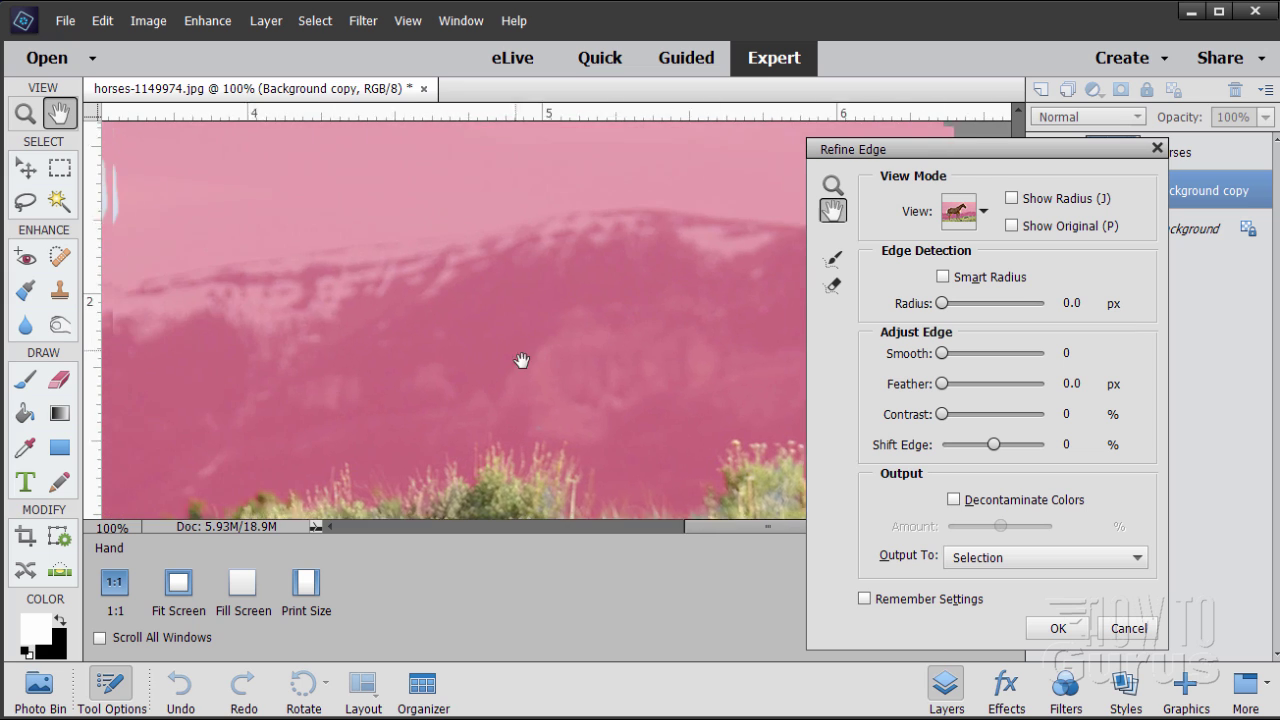
drag(383, 283, 530, 371)
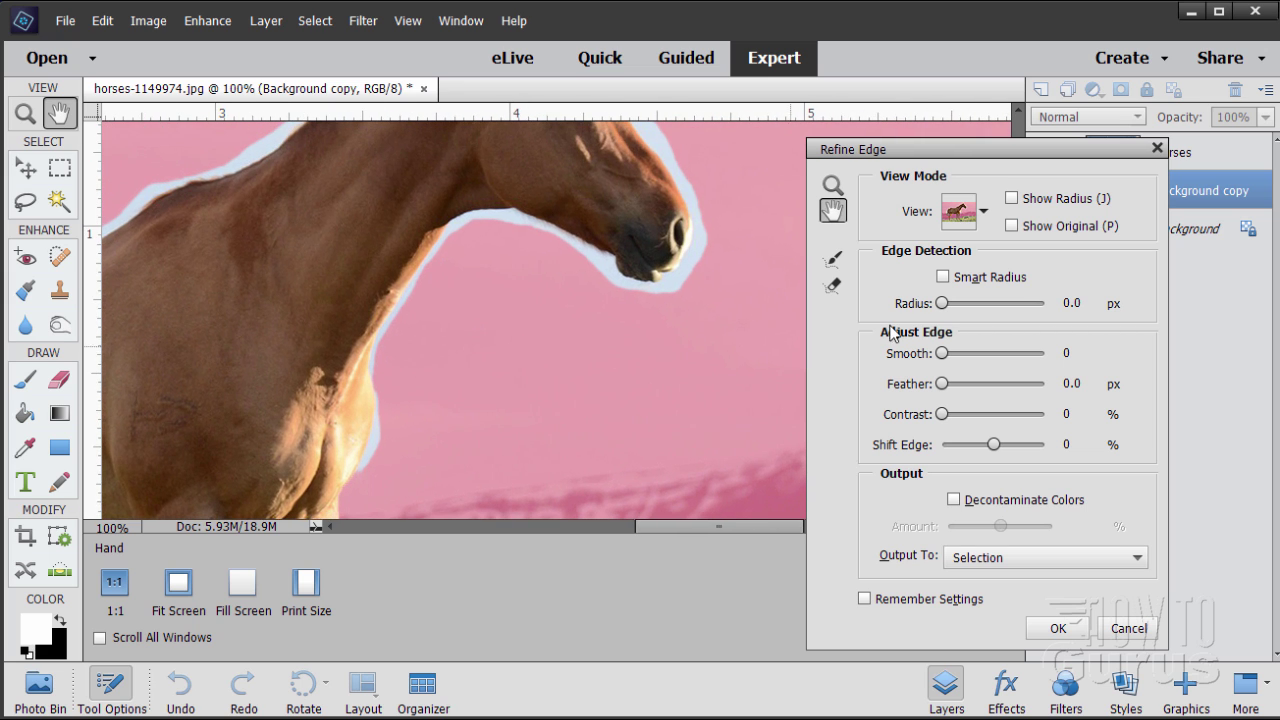
click(833, 258)
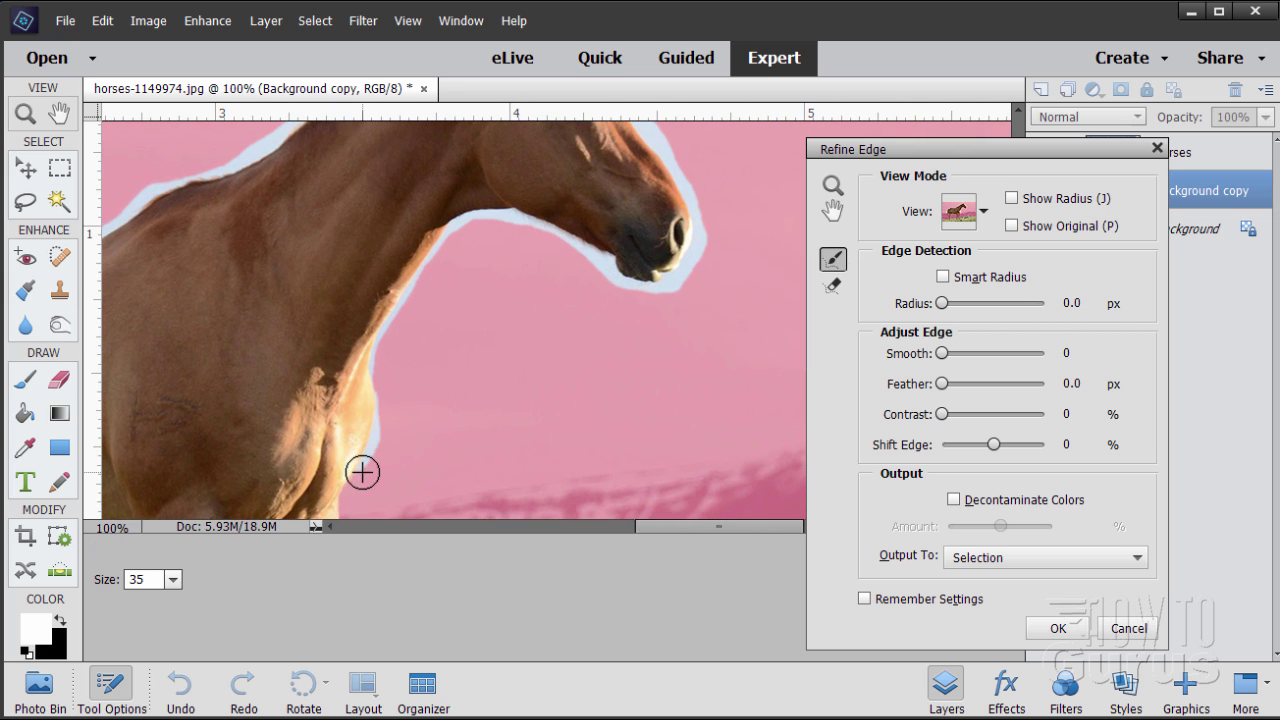
mouse_move(378, 416)
mouse_down()
mouse_move(376, 357)
mouse_move(466, 220)
mouse_move(554, 229)
mouse_move(615, 280)
mouse_move(659, 289)
mouse_move(703, 252)
mouse_move(701, 206)
mouse_move(674, 169)
mouse_up()
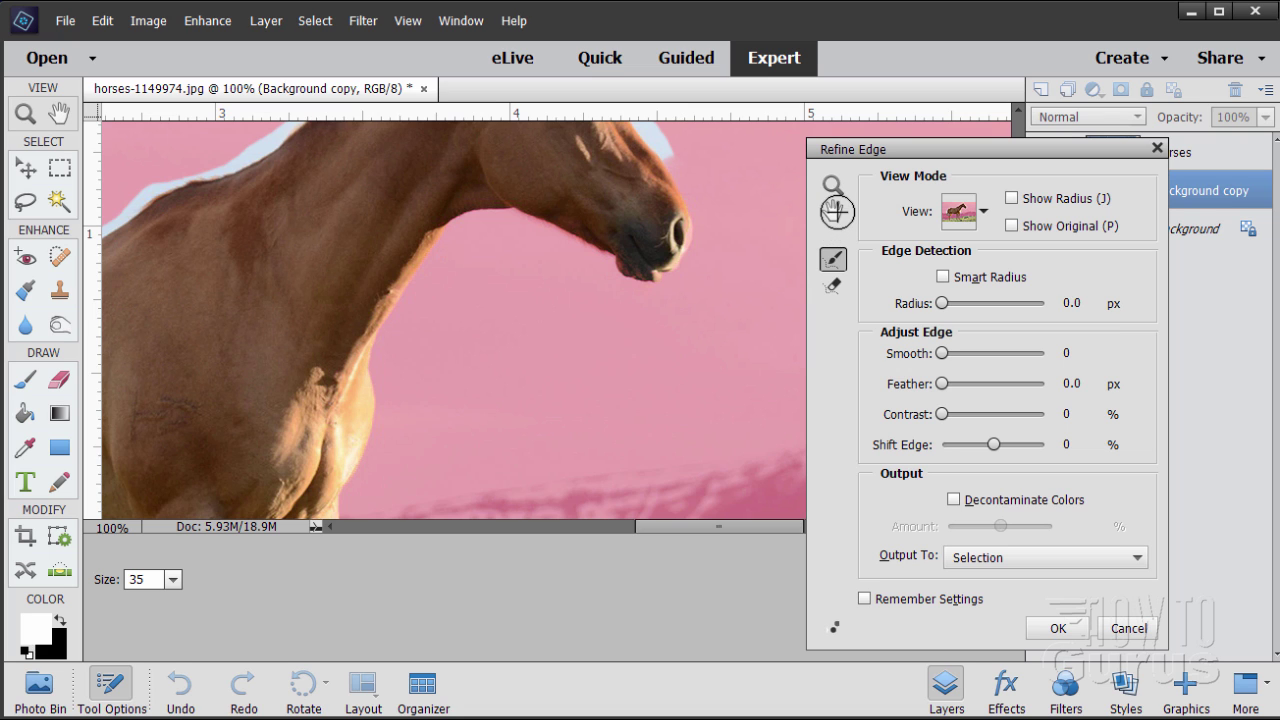
Refine the outline from the horse's face over the forehead and ears and down the mane side of the neck
click(833, 213)
drag(760, 189, 701, 426)
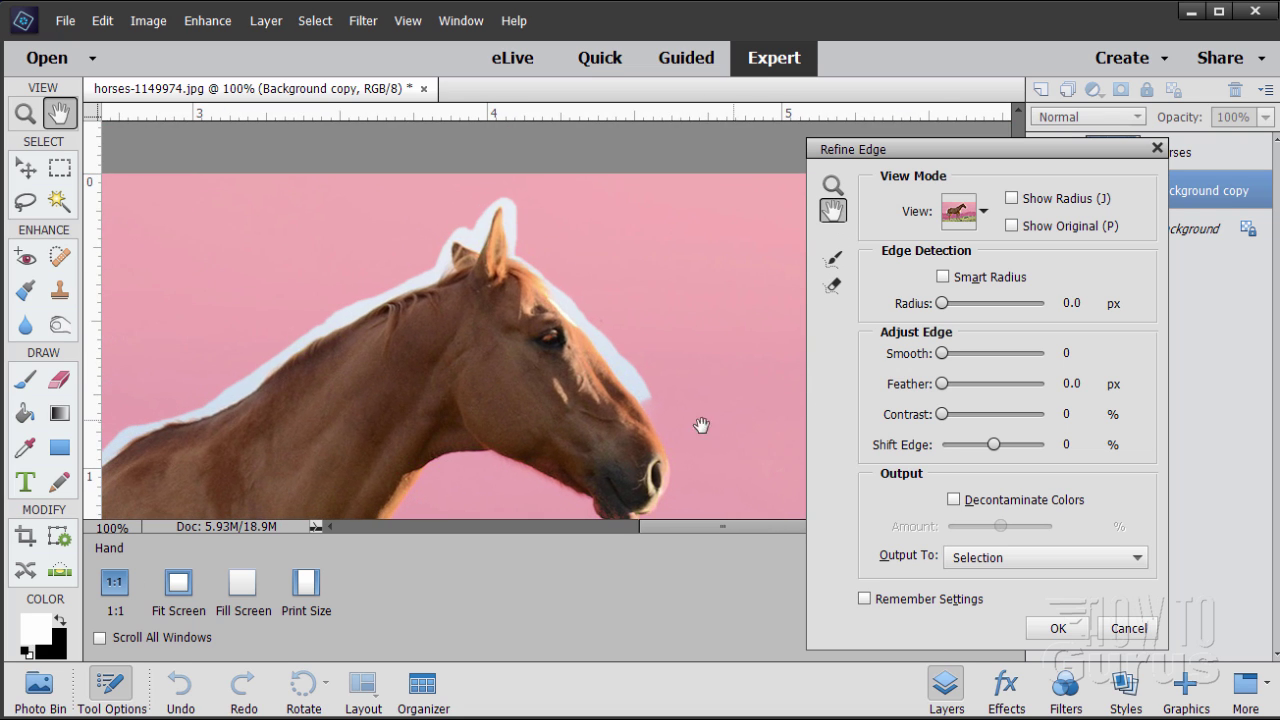
click(836, 265)
mouse_move(654, 394)
mouse_down()
mouse_move(523, 258)
mouse_move(504, 199)
mouse_move(477, 239)
mouse_move(448, 233)
mouse_move(430, 271)
mouse_move(145, 418)
mouse_up()
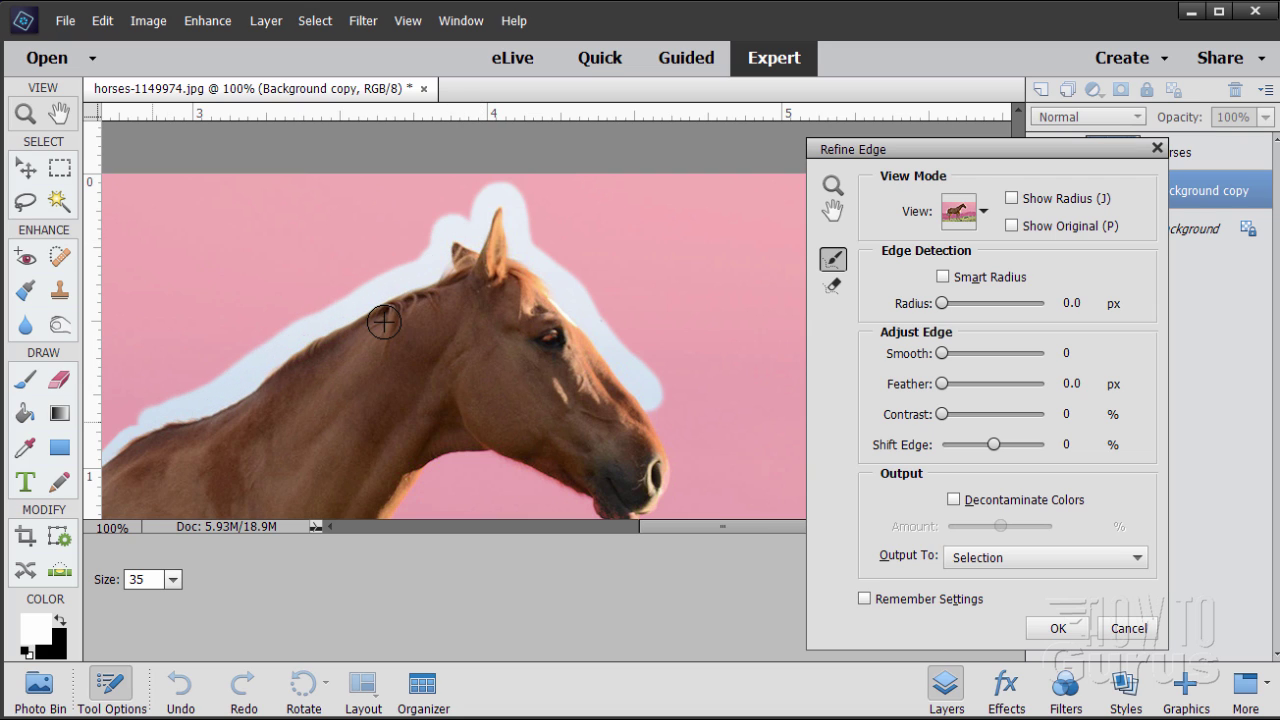
drag(445, 276, 446, 277)
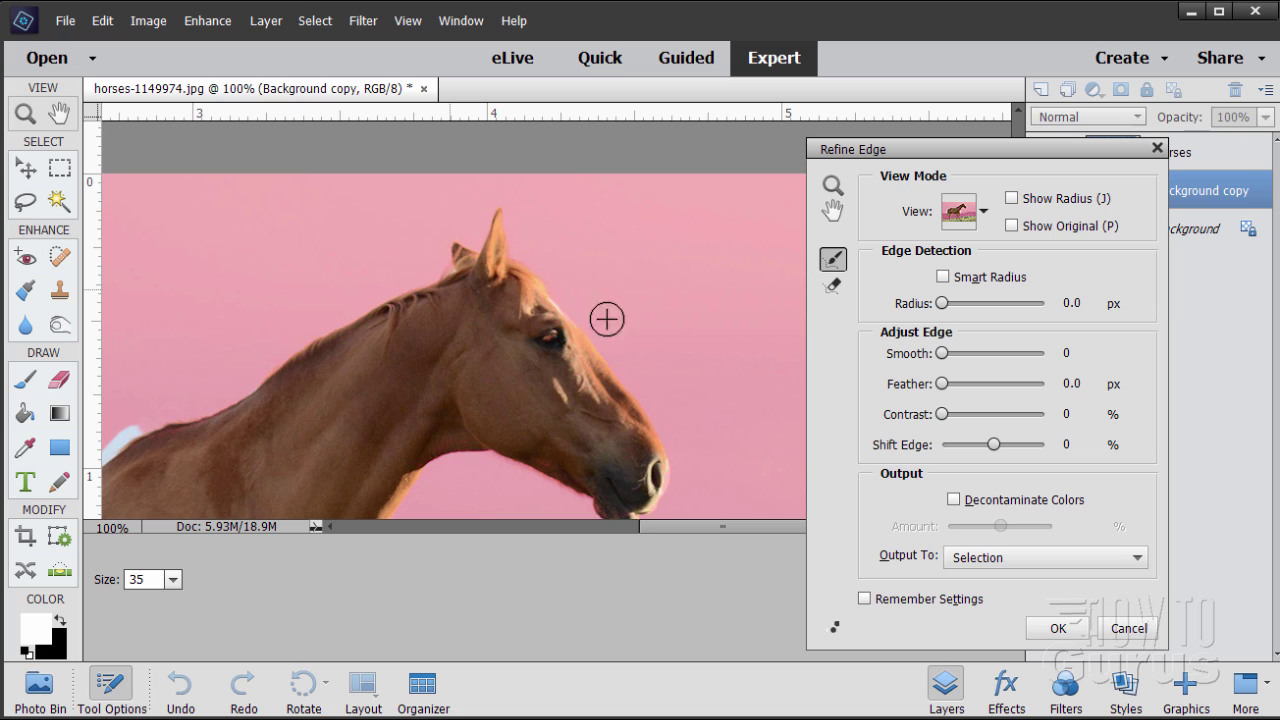
Refine the outline along the horse's withers, back and rump to the upper part of the tail
click(833, 210)
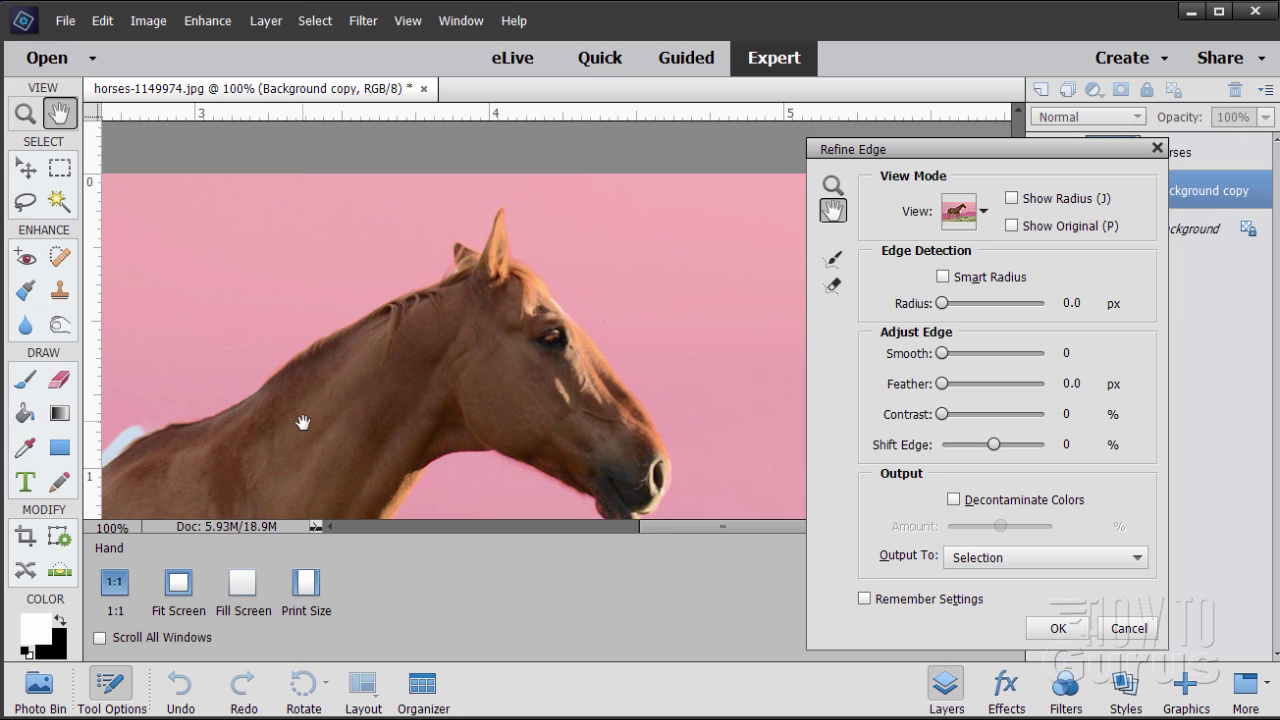
drag(302, 421, 631, 320)
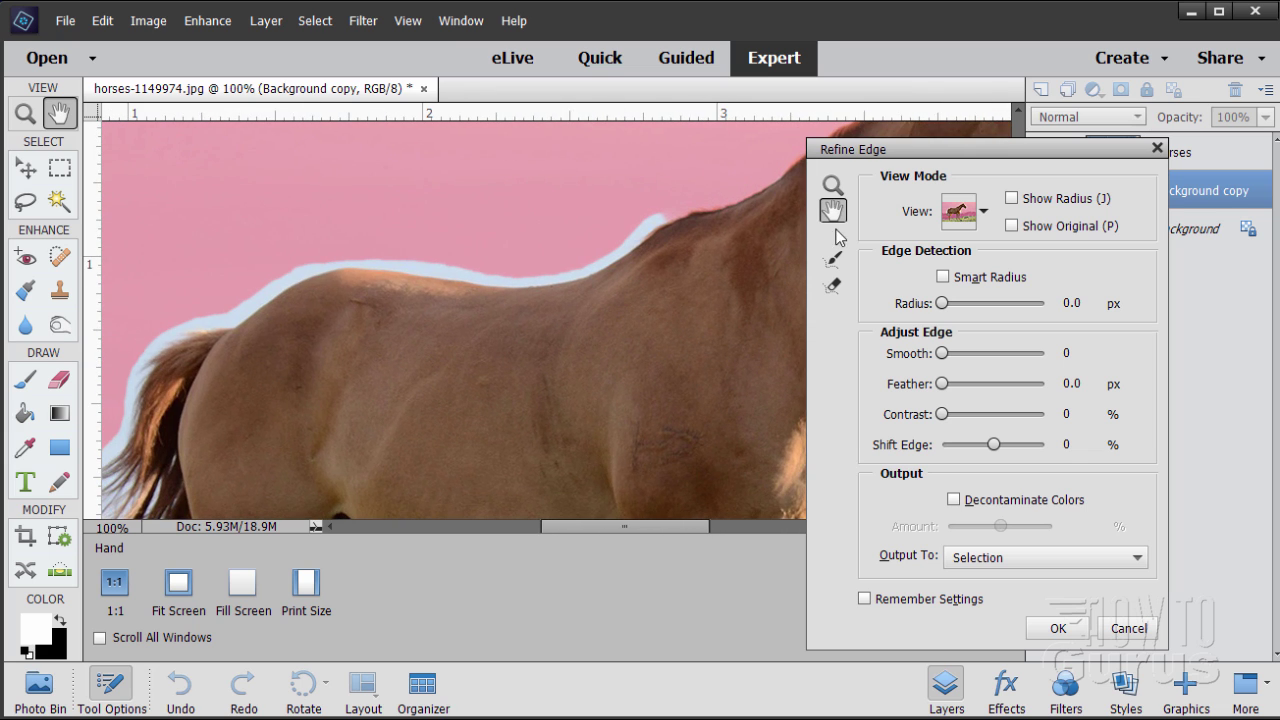
click(833, 262)
mouse_move(663, 219)
mouse_down()
mouse_move(541, 284)
mouse_move(375, 262)
mouse_move(291, 275)
mouse_move(228, 321)
mouse_move(153, 350)
mouse_move(132, 414)
mouse_up()
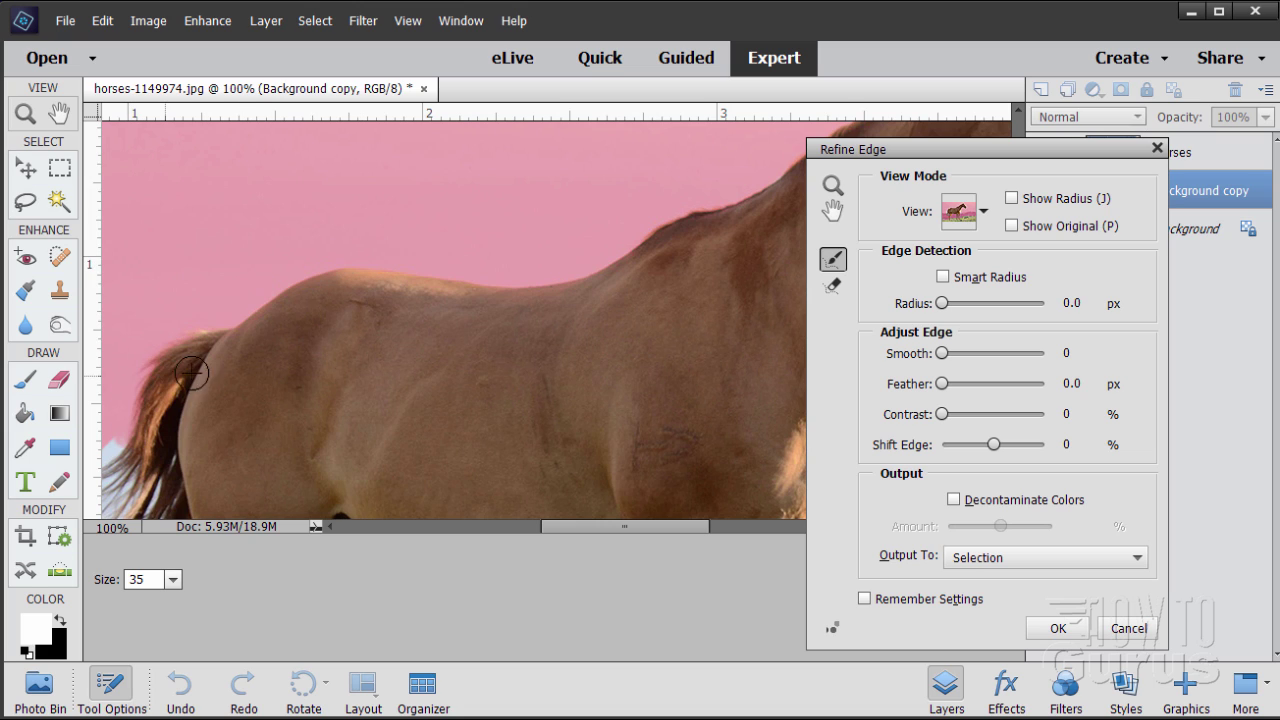
Refine the loose tail hairs and the gap between the tail and the hind leg
click(833, 212)
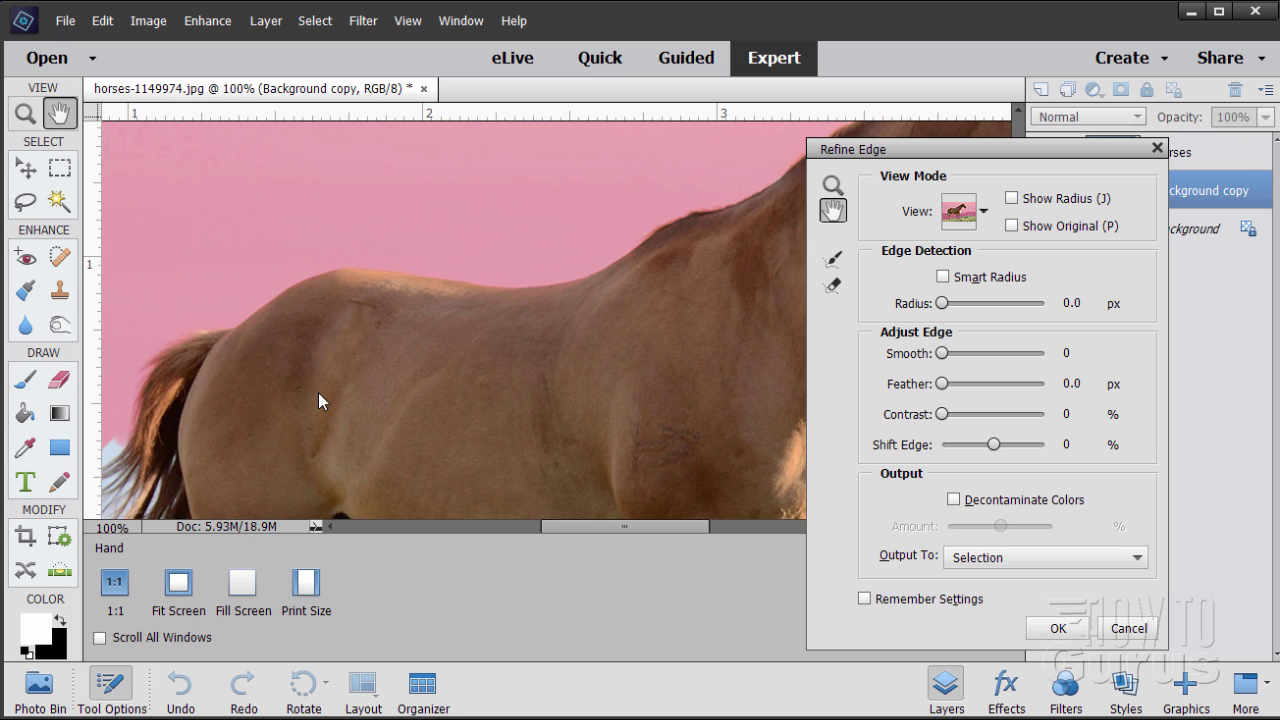
drag(318, 395, 359, 361)
drag(429, 339, 455, 223)
click(834, 259)
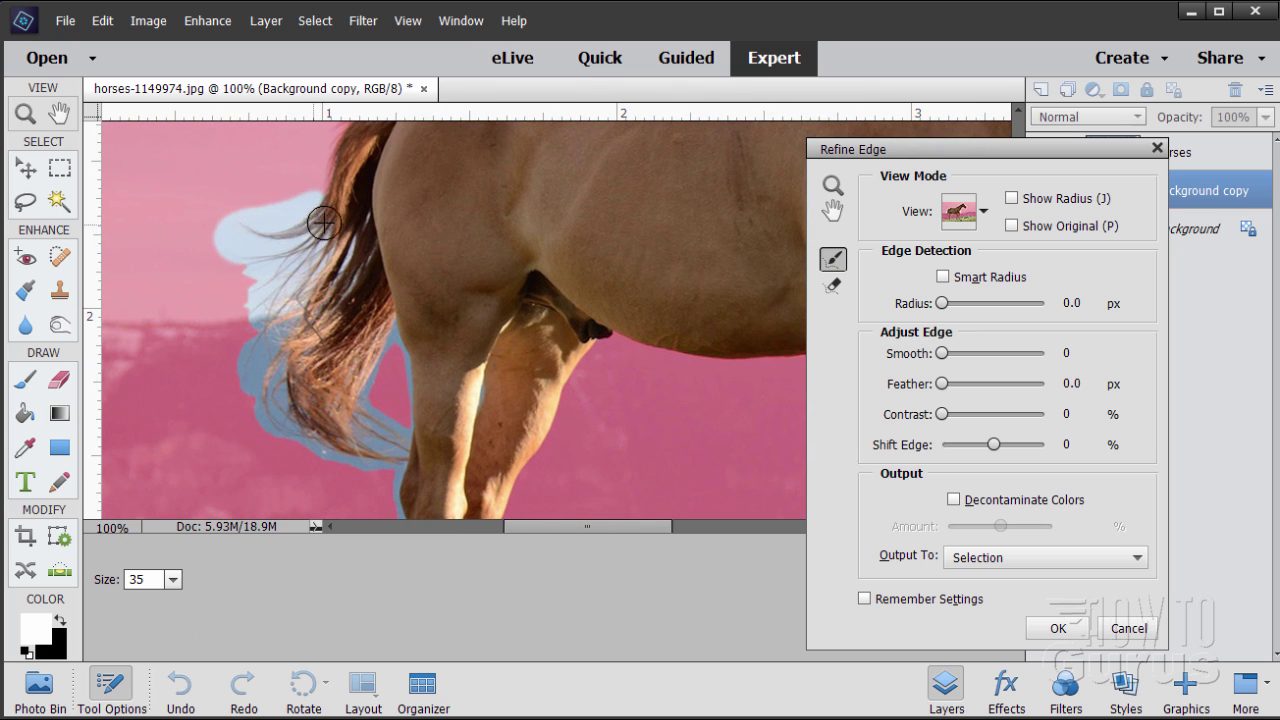
mouse_move(241, 307)
mouse_down()
mouse_move(289, 279)
mouse_move(236, 337)
mouse_move(283, 320)
mouse_move(238, 384)
mouse_move(280, 330)
mouse_up()
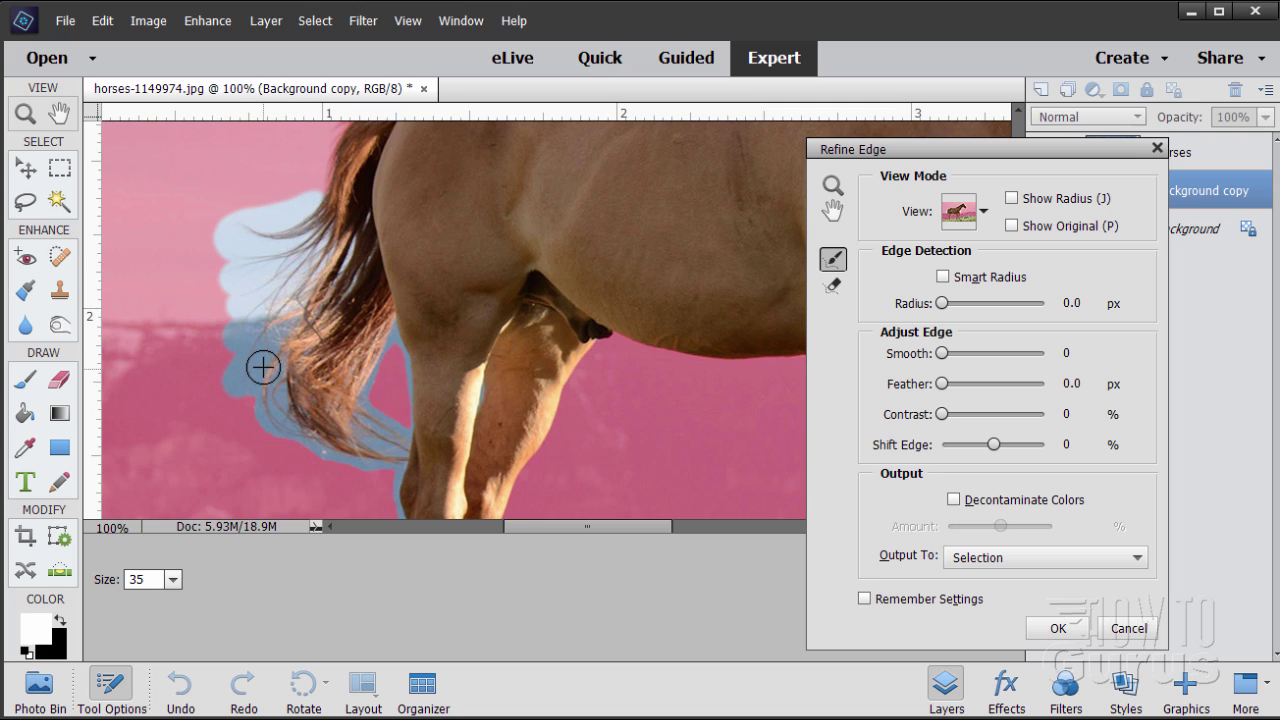
mouse_move(253, 375)
mouse_down()
mouse_move(257, 425)
mouse_move(264, 368)
mouse_move(277, 431)
mouse_move(291, 418)
mouse_move(283, 384)
mouse_move(329, 446)
mouse_move(320, 441)
mouse_move(388, 460)
mouse_move(294, 466)
mouse_up()
mouse_move(254, 363)
mouse_down()
mouse_move(323, 333)
mouse_move(290, 341)
mouse_move(343, 274)
mouse_move(300, 293)
mouse_move(368, 224)
mouse_move(346, 308)
mouse_up()
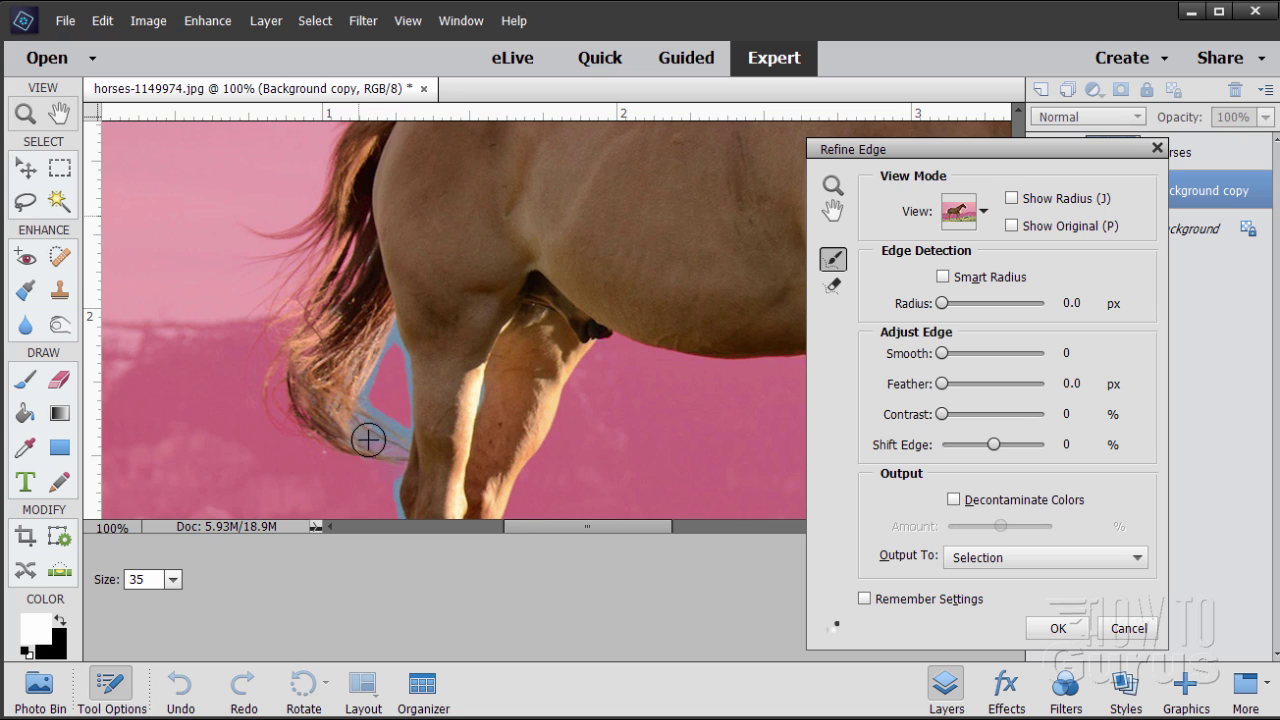
mouse_move(368, 439)
mouse_down()
mouse_move(354, 410)
mouse_move(407, 424)
mouse_move(379, 397)
mouse_move(385, 360)
mouse_up()
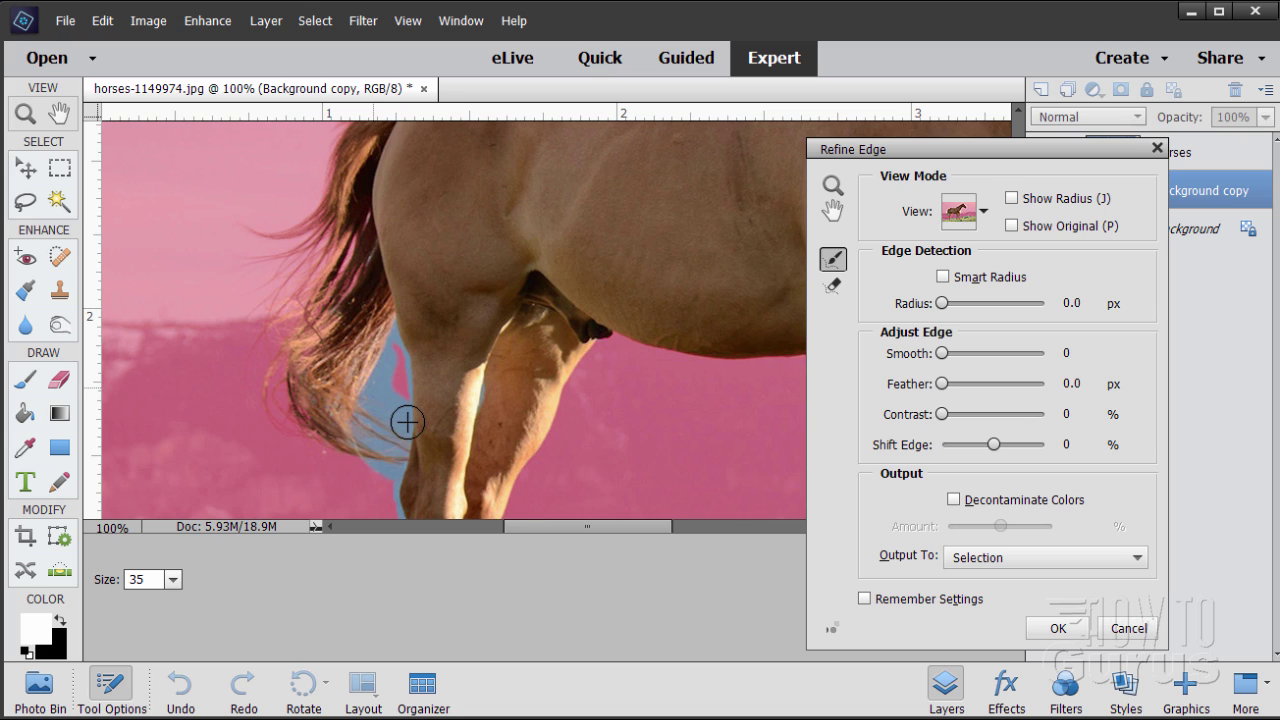
mouse_move(414, 421)
mouse_down()
mouse_move(390, 381)
mouse_move(396, 328)
mouse_move(407, 454)
mouse_up()
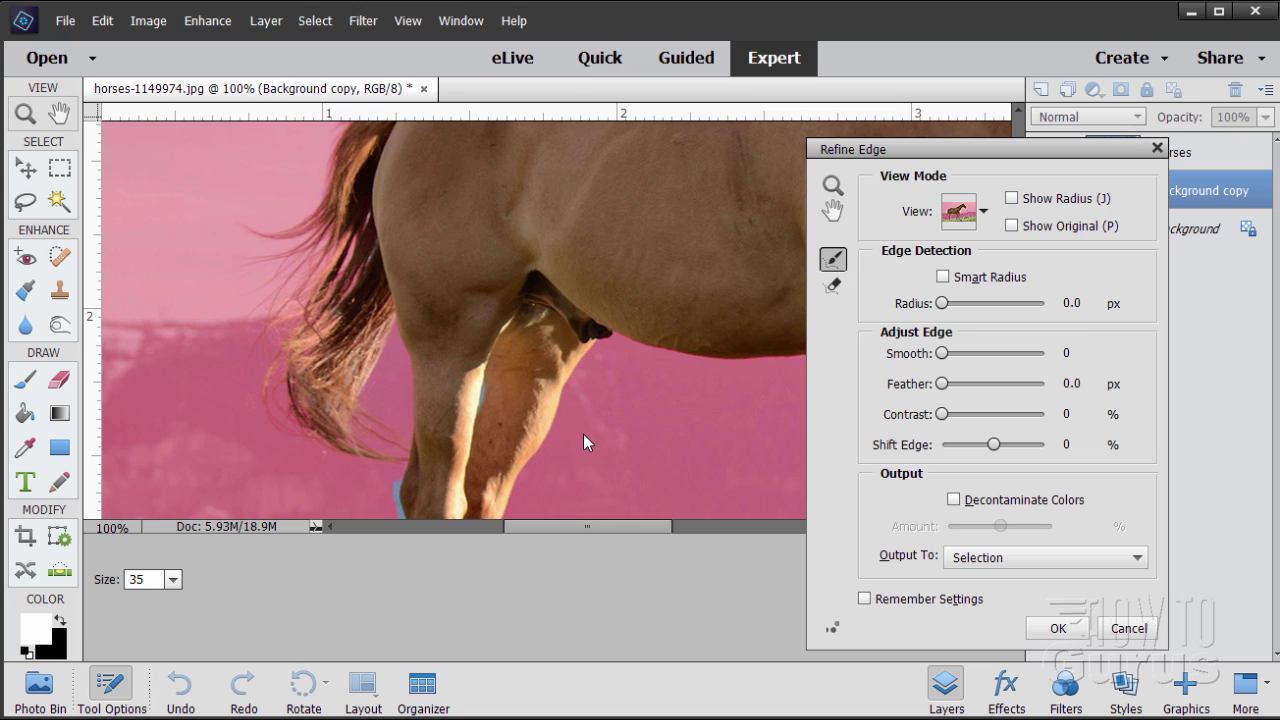
Refine the rear edge of the hind leg and the grass line behind the horse, up to the image's left border
key(h)
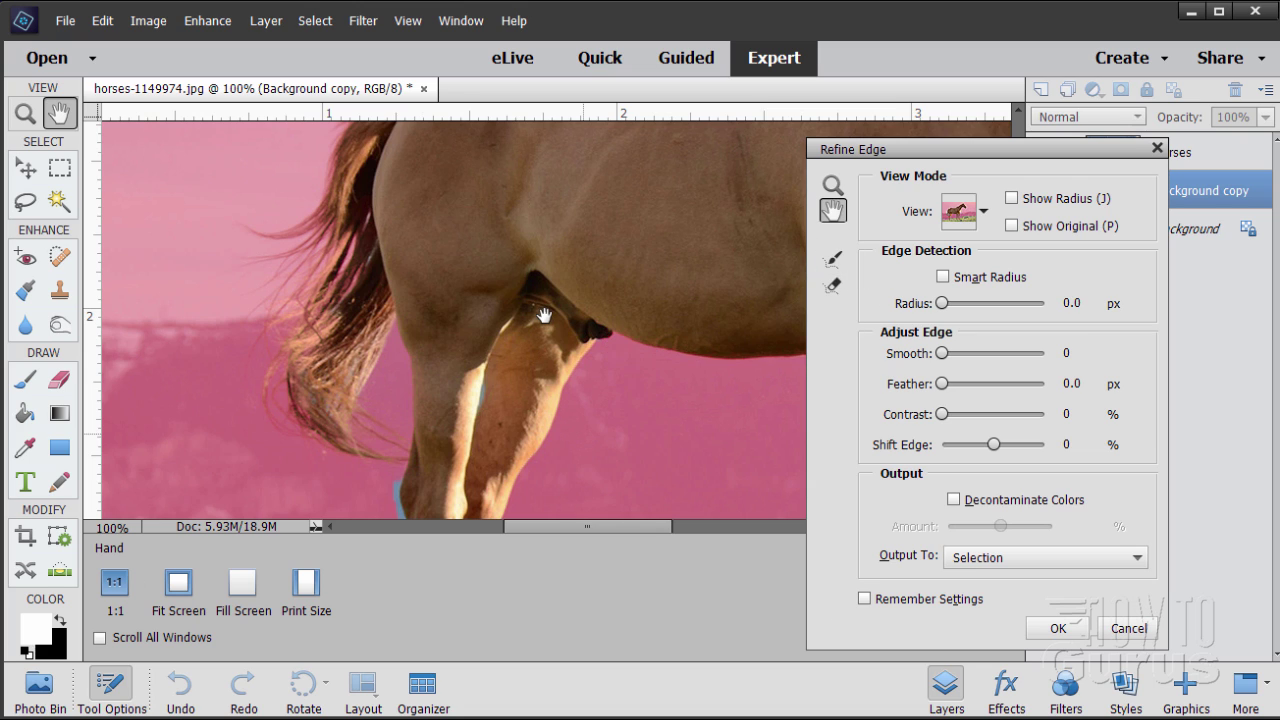
drag(544, 316, 615, 320)
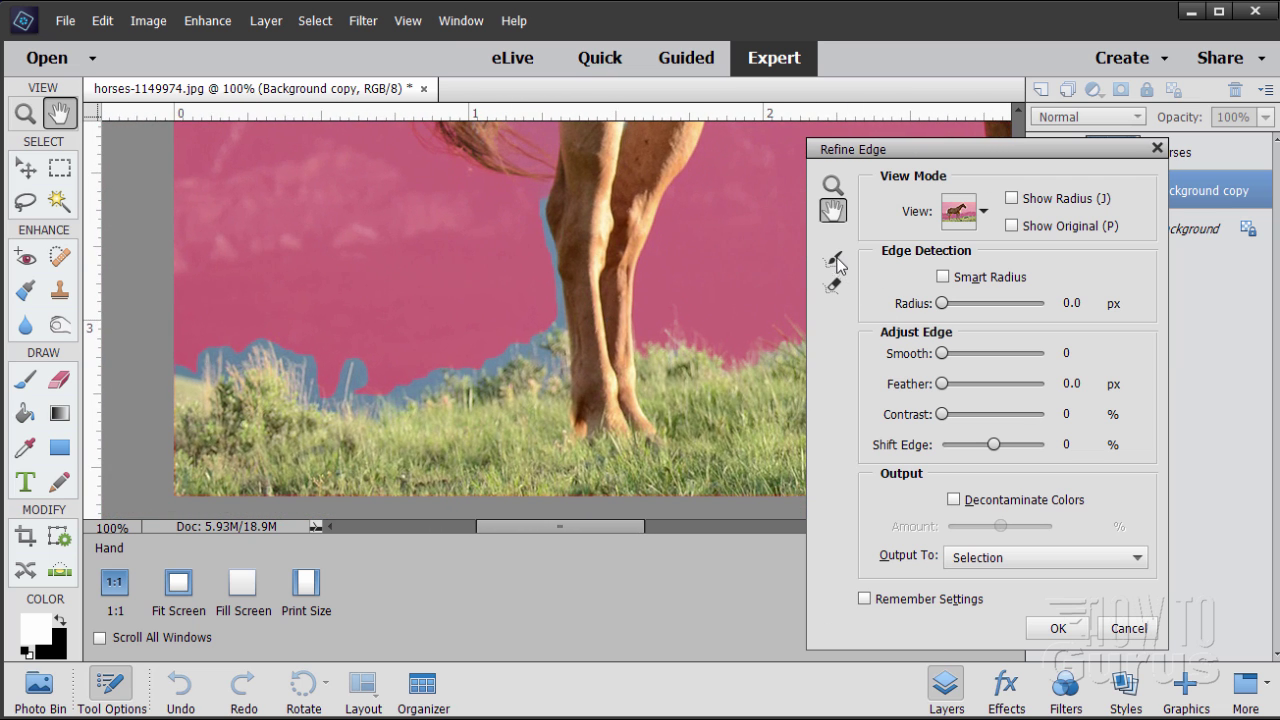
click(836, 261)
mouse_move(543, 189)
mouse_down()
mouse_move(561, 309)
mouse_move(550, 375)
mouse_move(532, 337)
mouse_move(507, 364)
mouse_move(437, 359)
mouse_move(397, 400)
mouse_move(356, 380)
mouse_move(357, 352)
mouse_move(327, 399)
mouse_move(311, 369)
mouse_move(299, 394)
mouse_move(292, 354)
mouse_move(265, 339)
mouse_move(244, 368)
mouse_move(219, 360)
mouse_move(188, 370)
mouse_up()
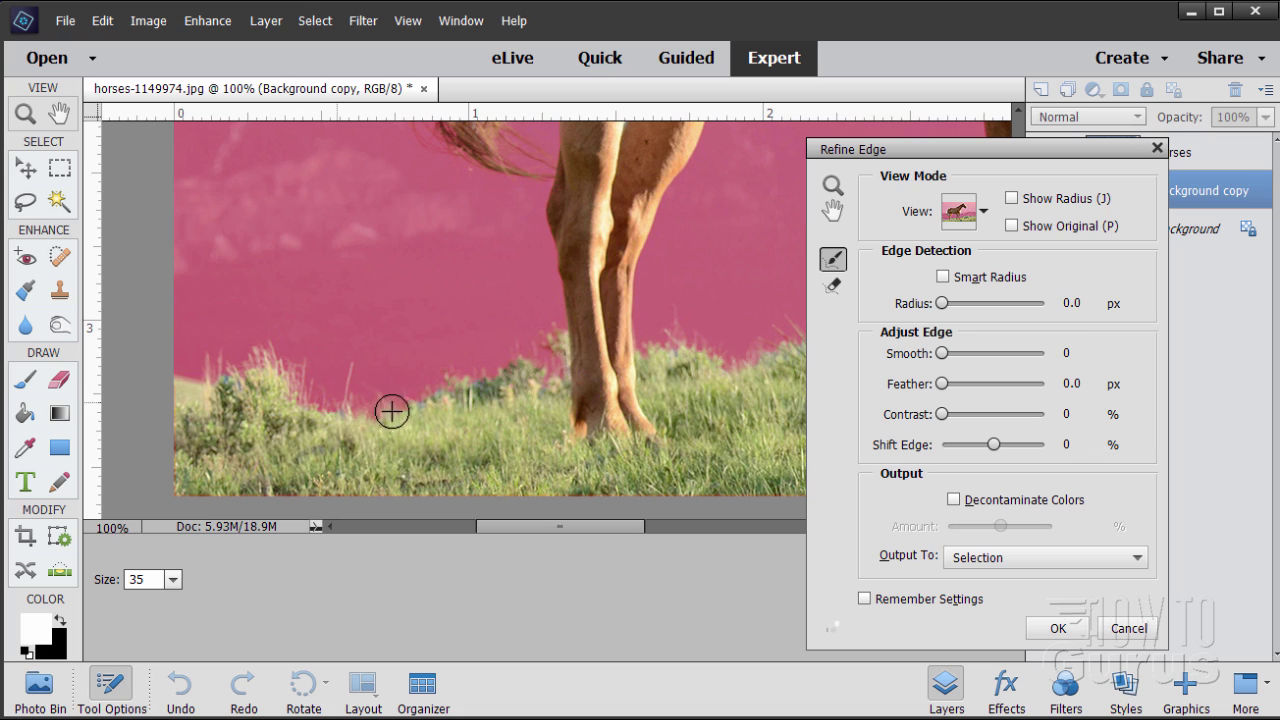
drag(391, 411, 449, 380)
Set the edge contrast to 50% while checking the tail and hind legs
click(834, 212)
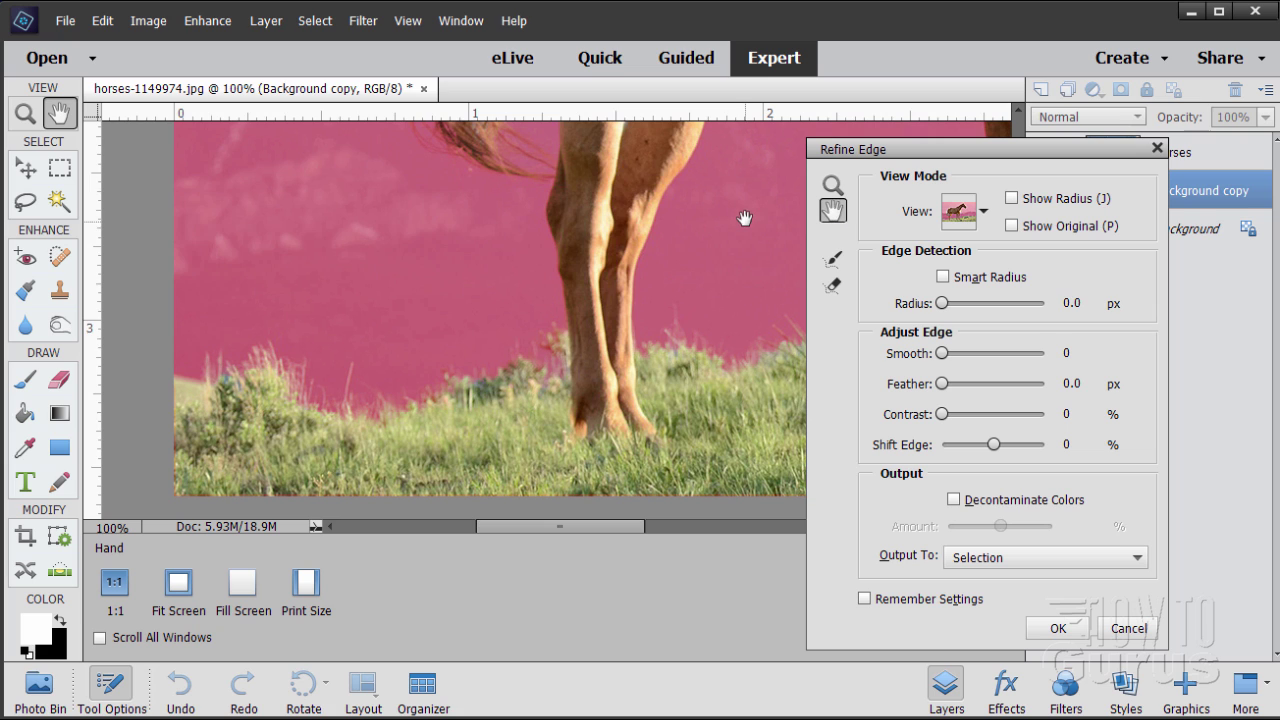
drag(745, 215, 566, 406)
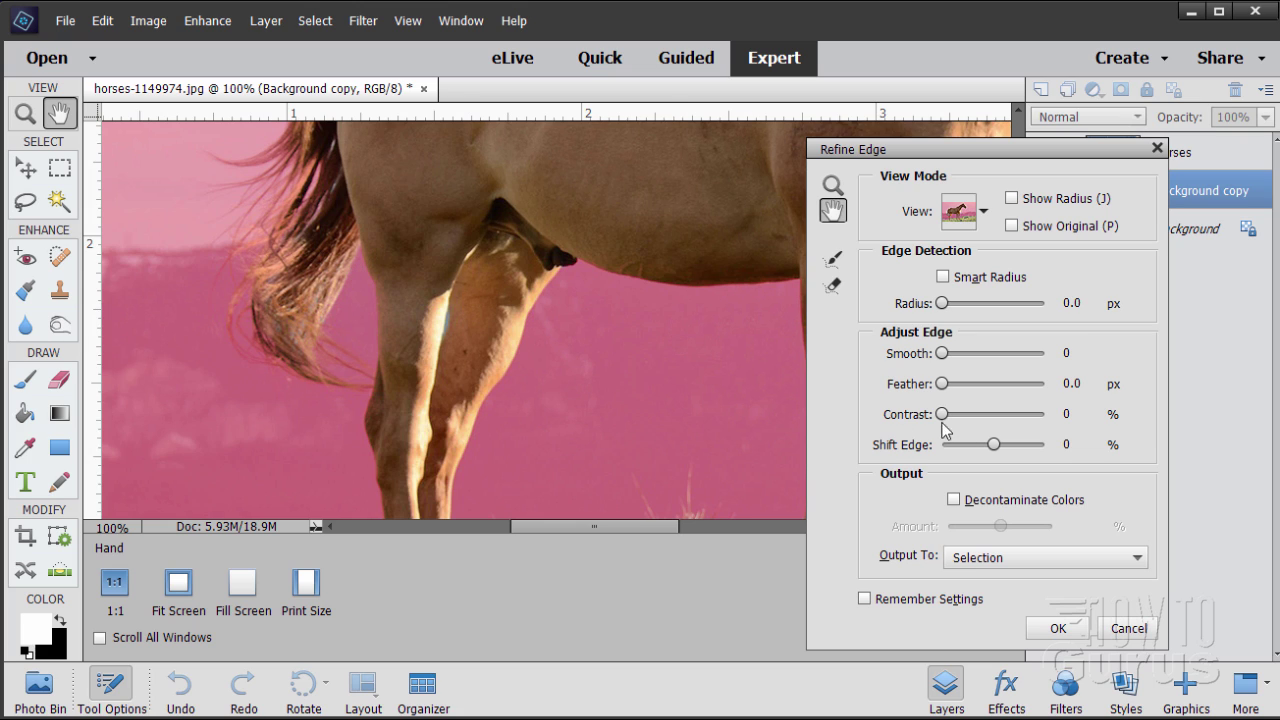
drag(941, 414, 993, 414)
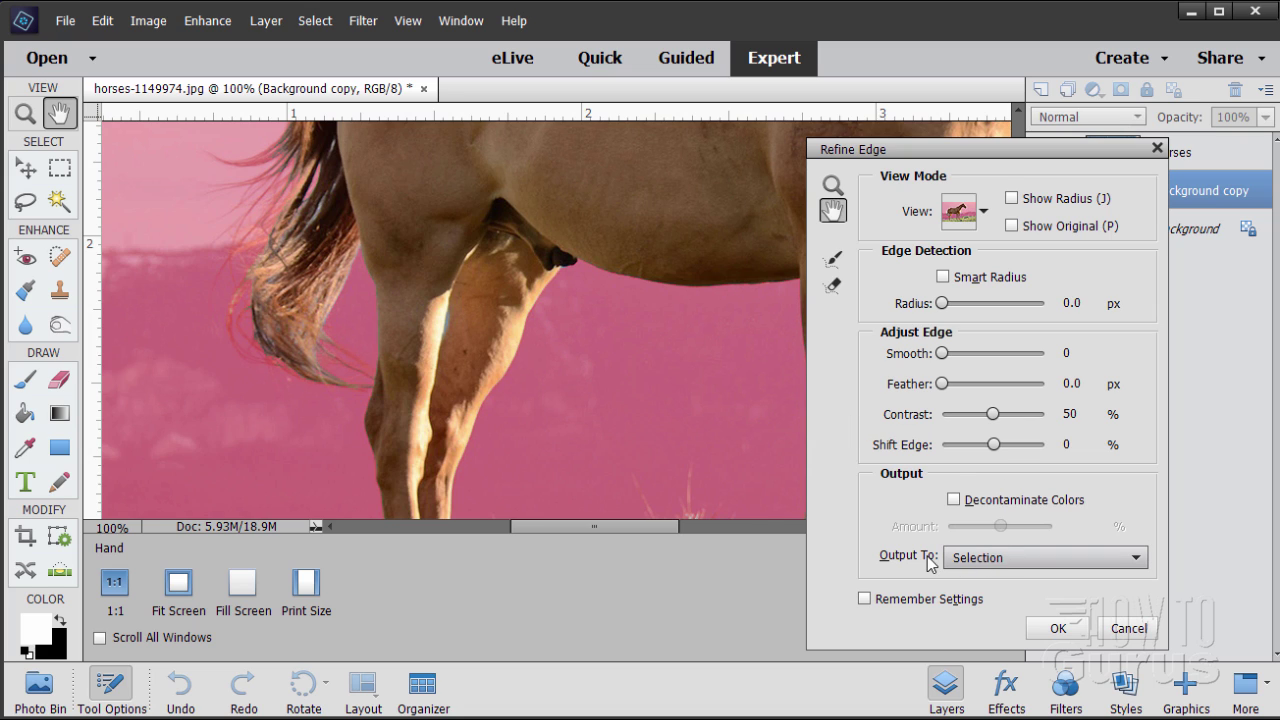
Output the refined edge as a selection and apply the Refine Edge settings
click(1140, 561)
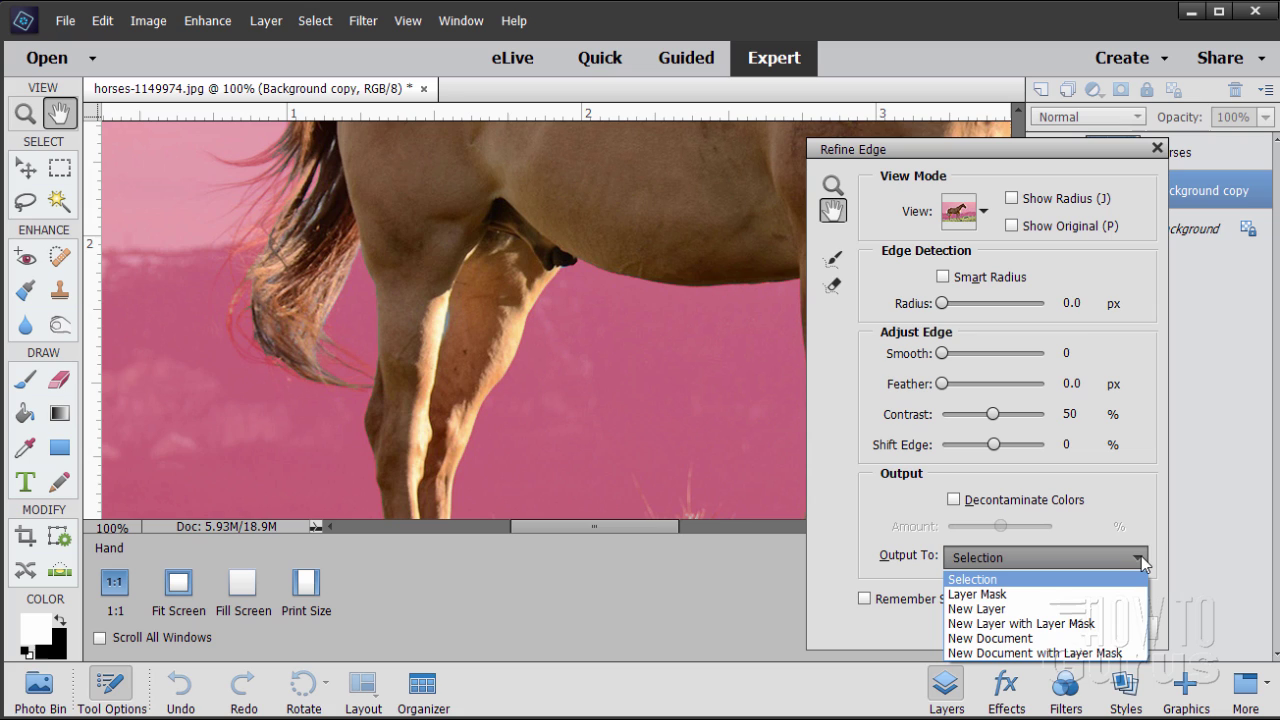
click(1006, 580)
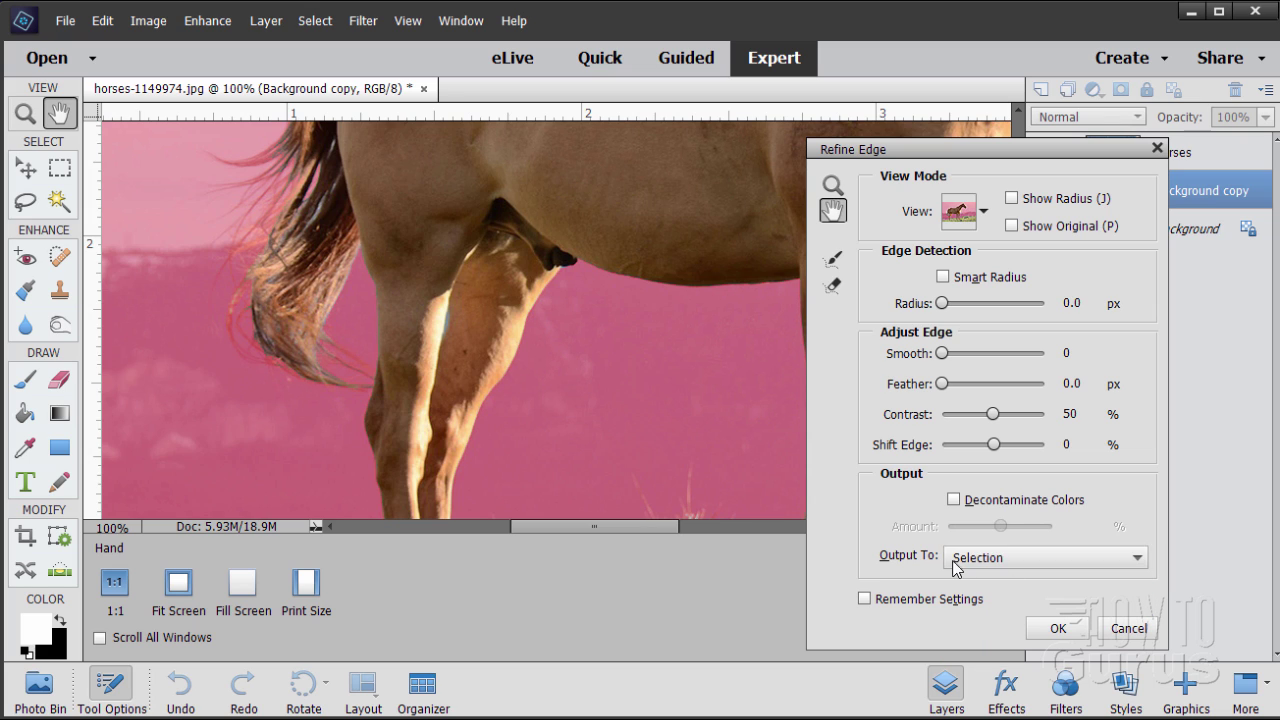
click(1058, 627)
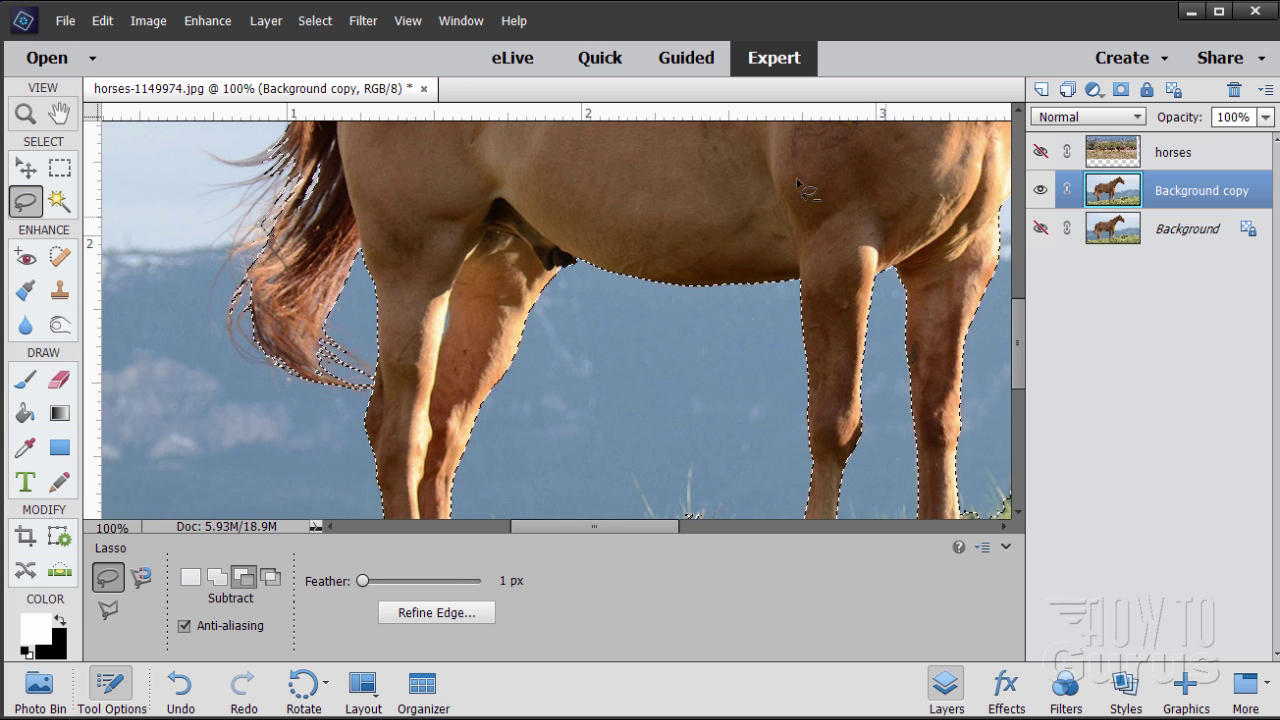
Save the refined horse and grass outline as a new named selection
click(315, 21)
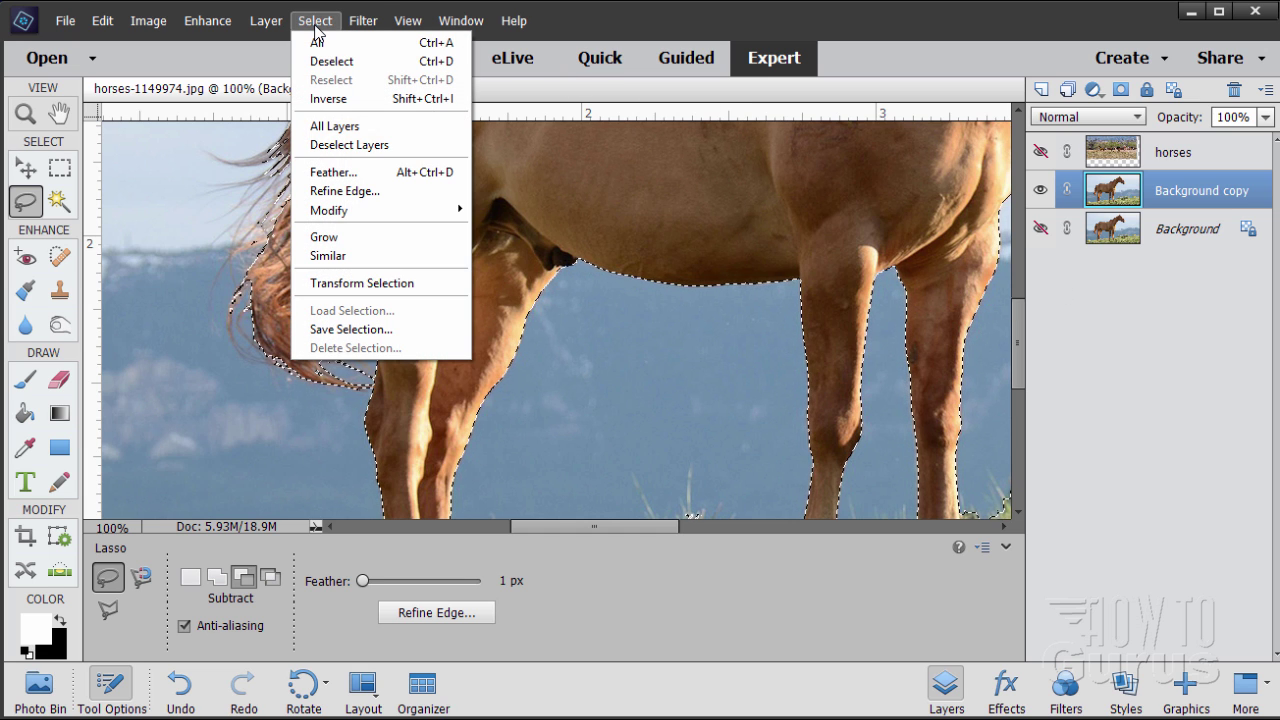
click(355, 330)
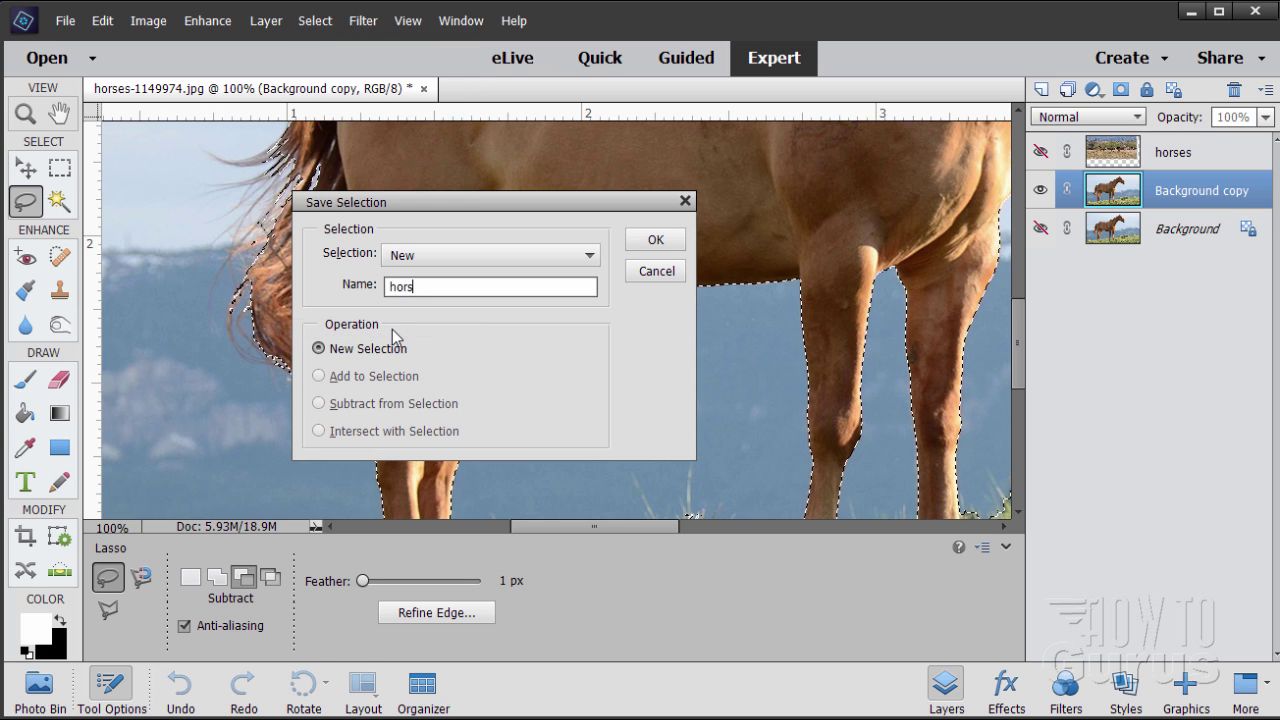
click(640, 248)
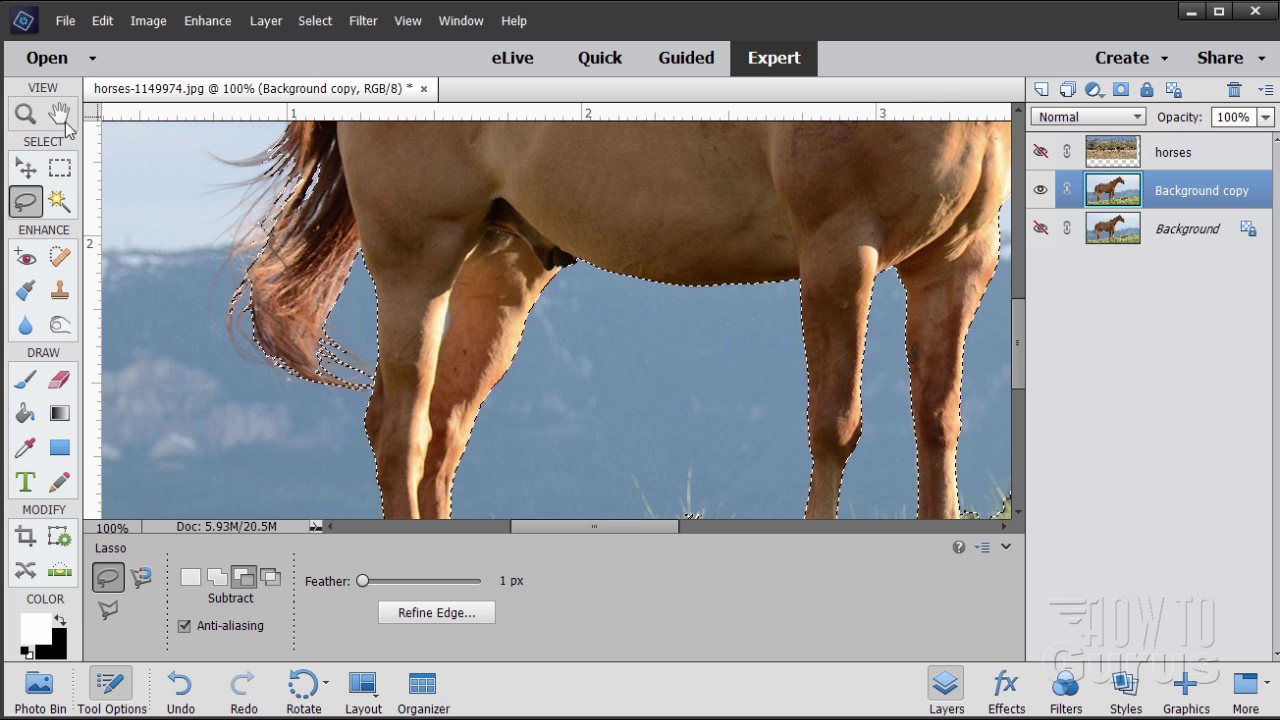
Mask the Background copy layer with the horse and grass selection and compare the cutout with the original Background layer
click(407, 21)
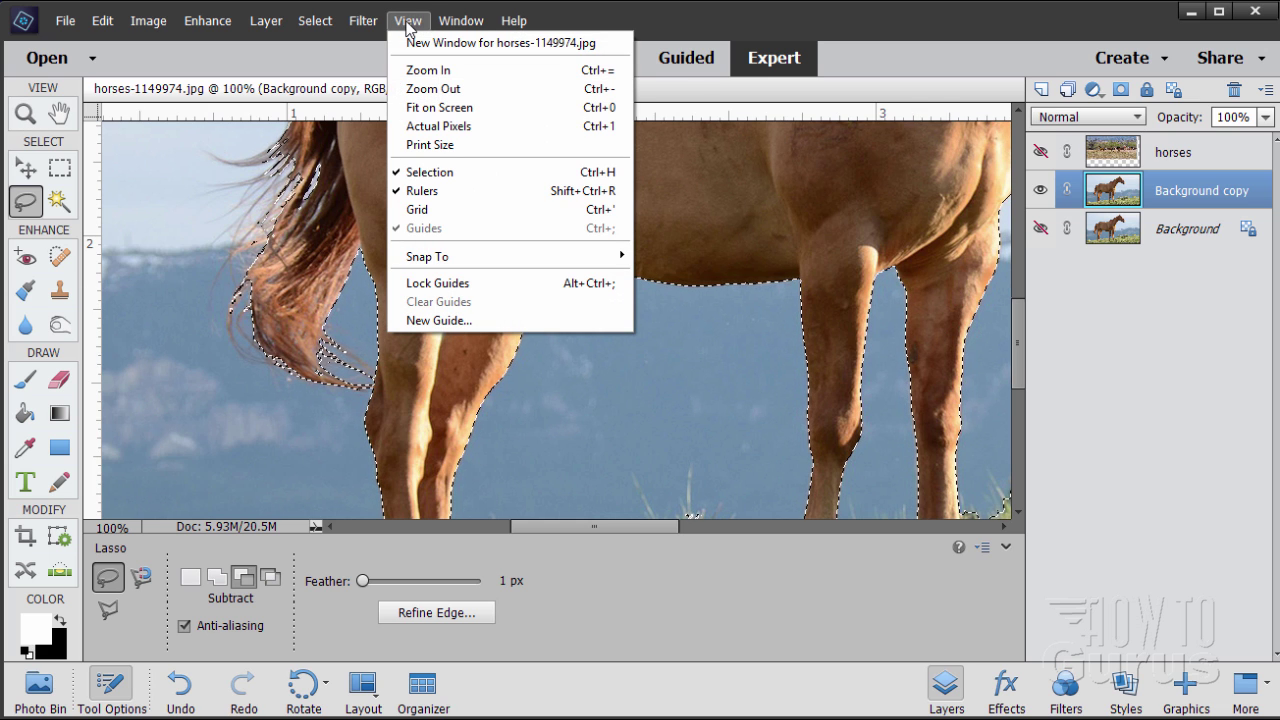
click(433, 107)
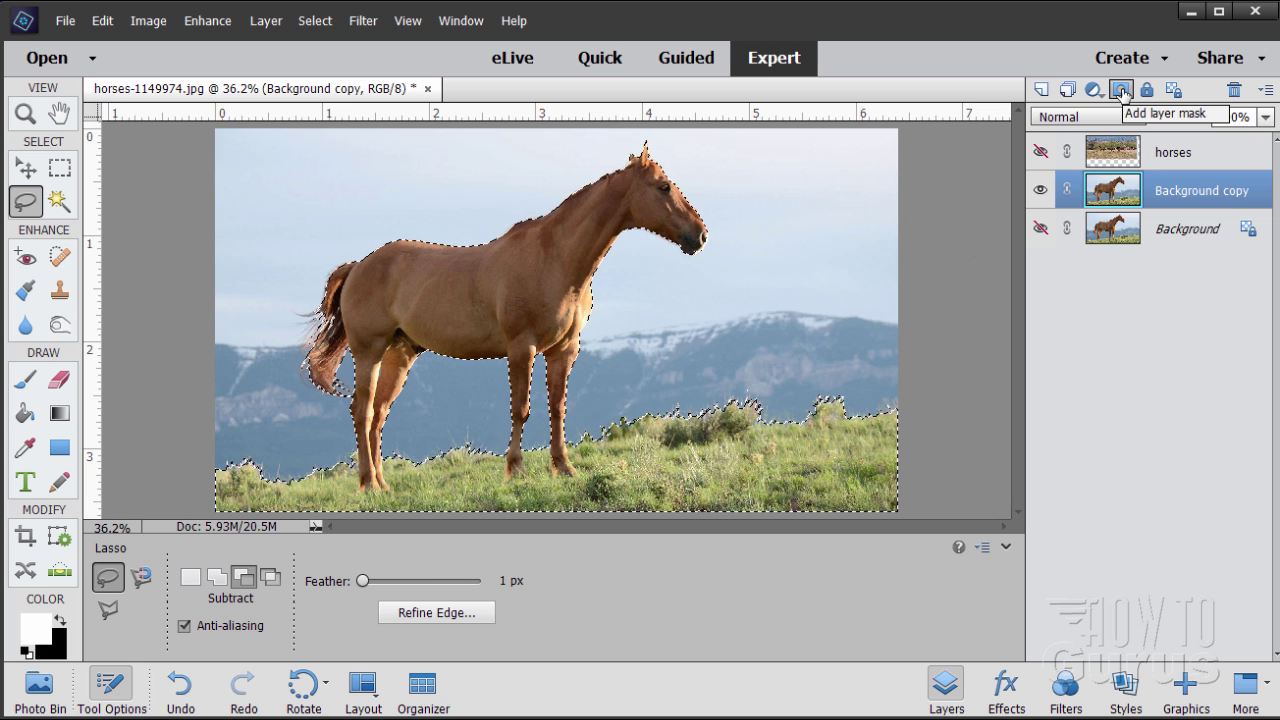
click(1121, 91)
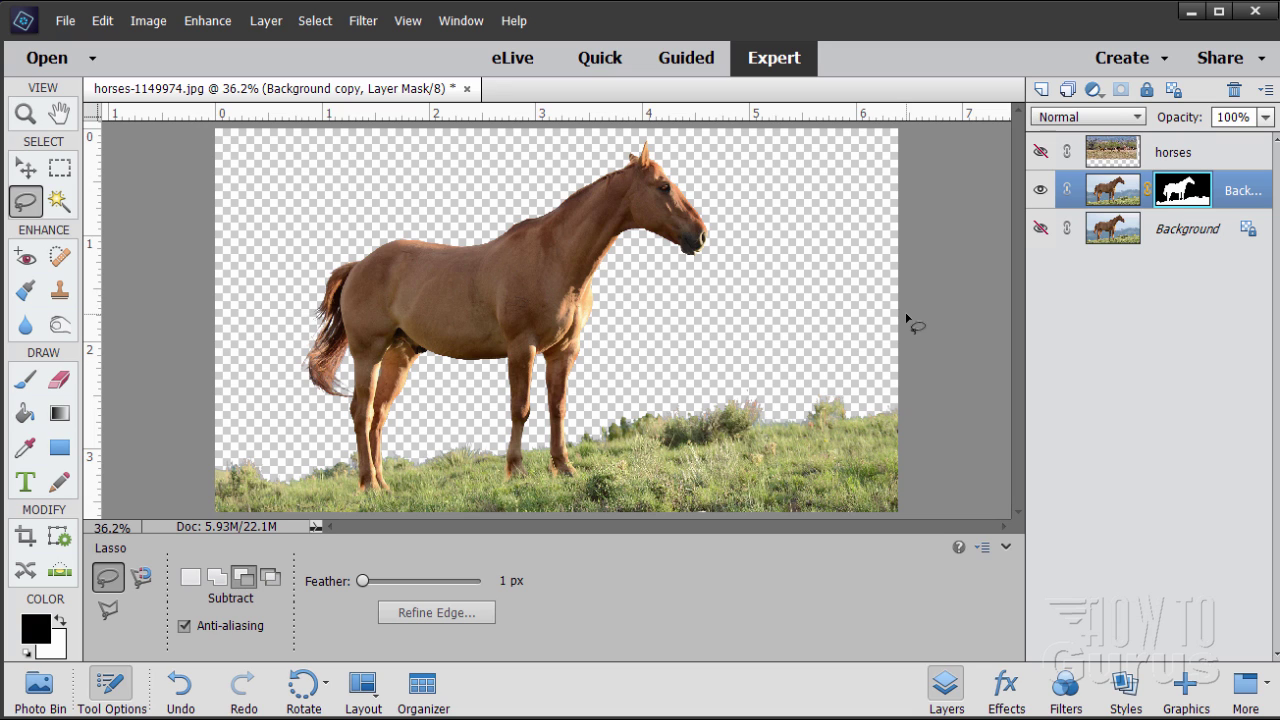
click(1040, 231)
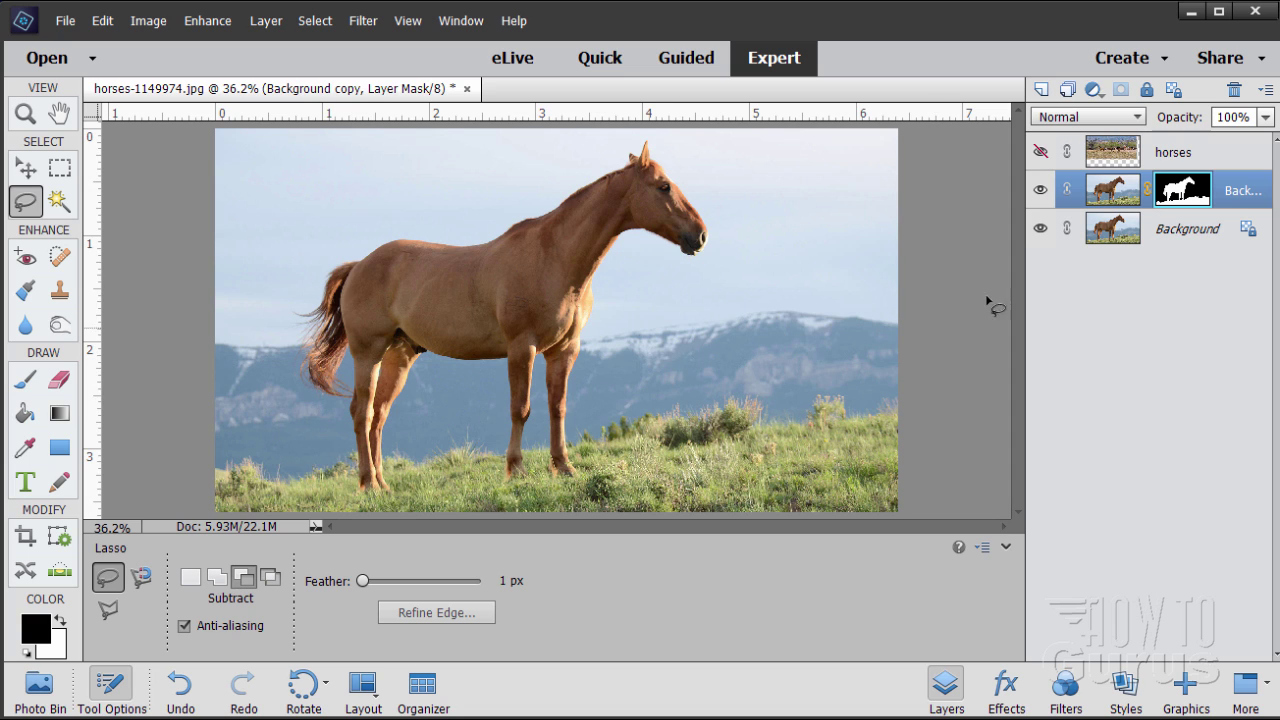
click(1040, 231)
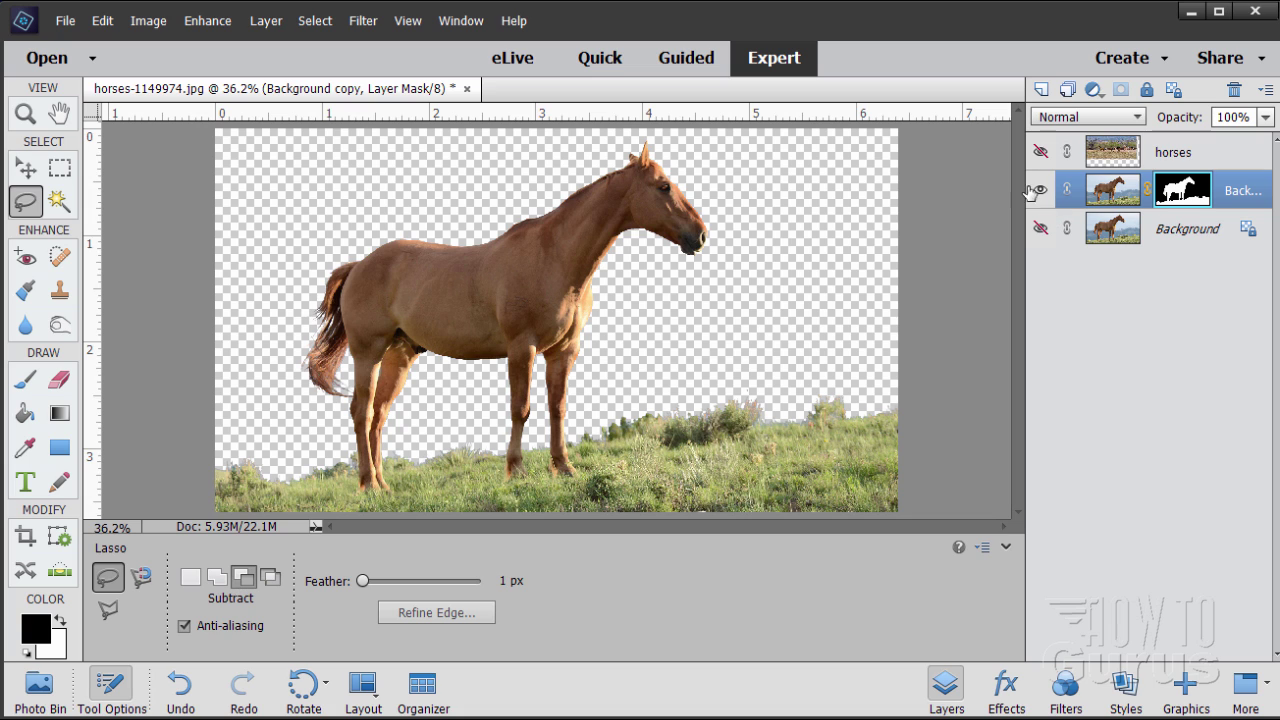
Show the horses layer and copy the Background copy layer's mask onto it
click(1039, 154)
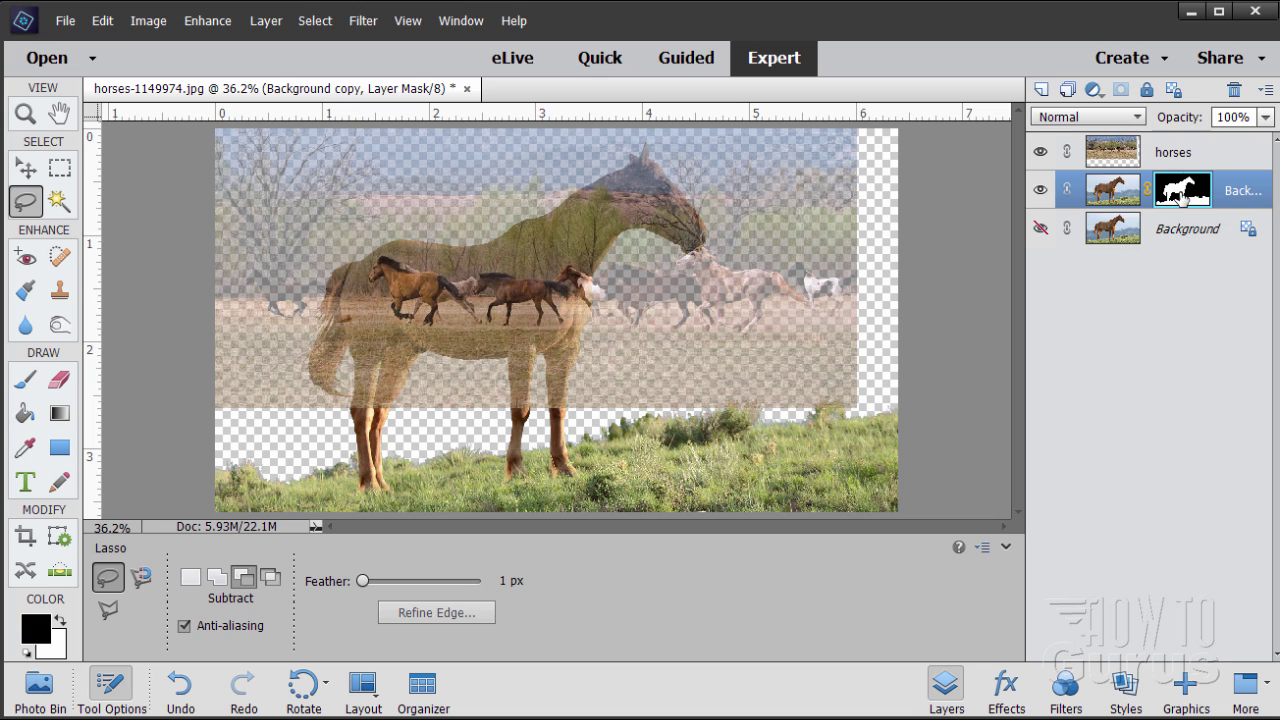
click(1108, 193)
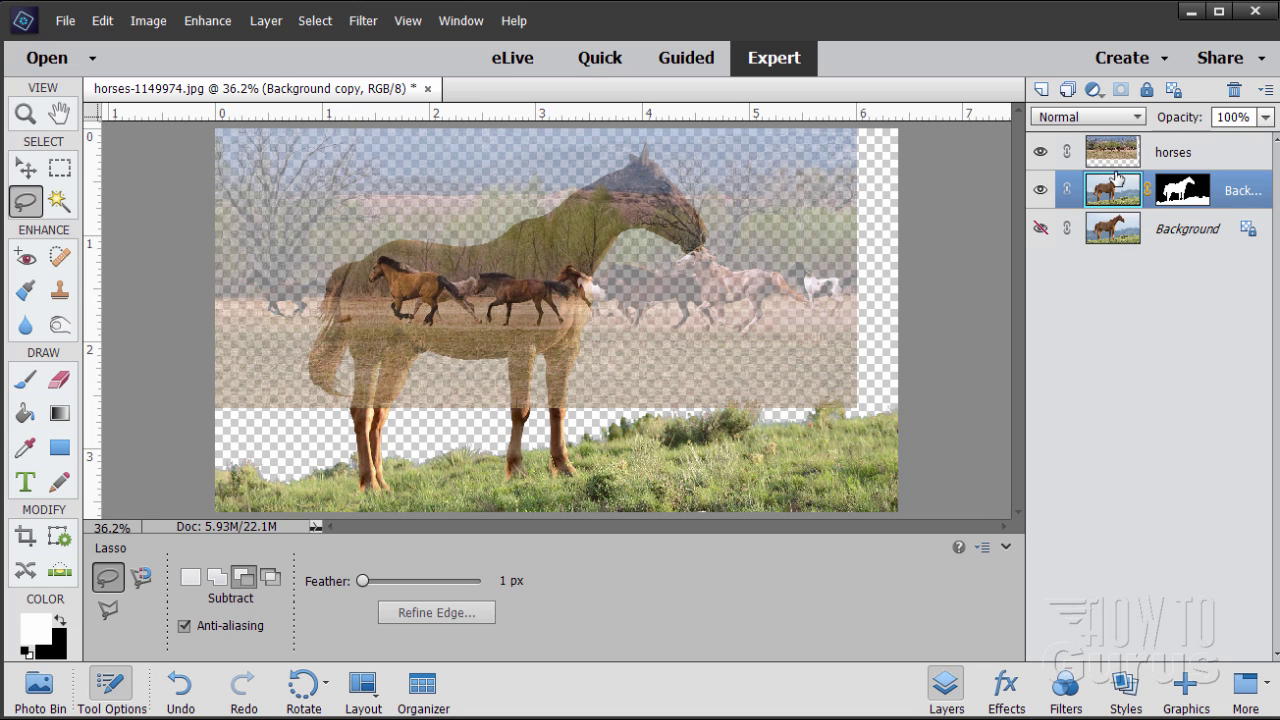
click(1196, 197)
key(alt)
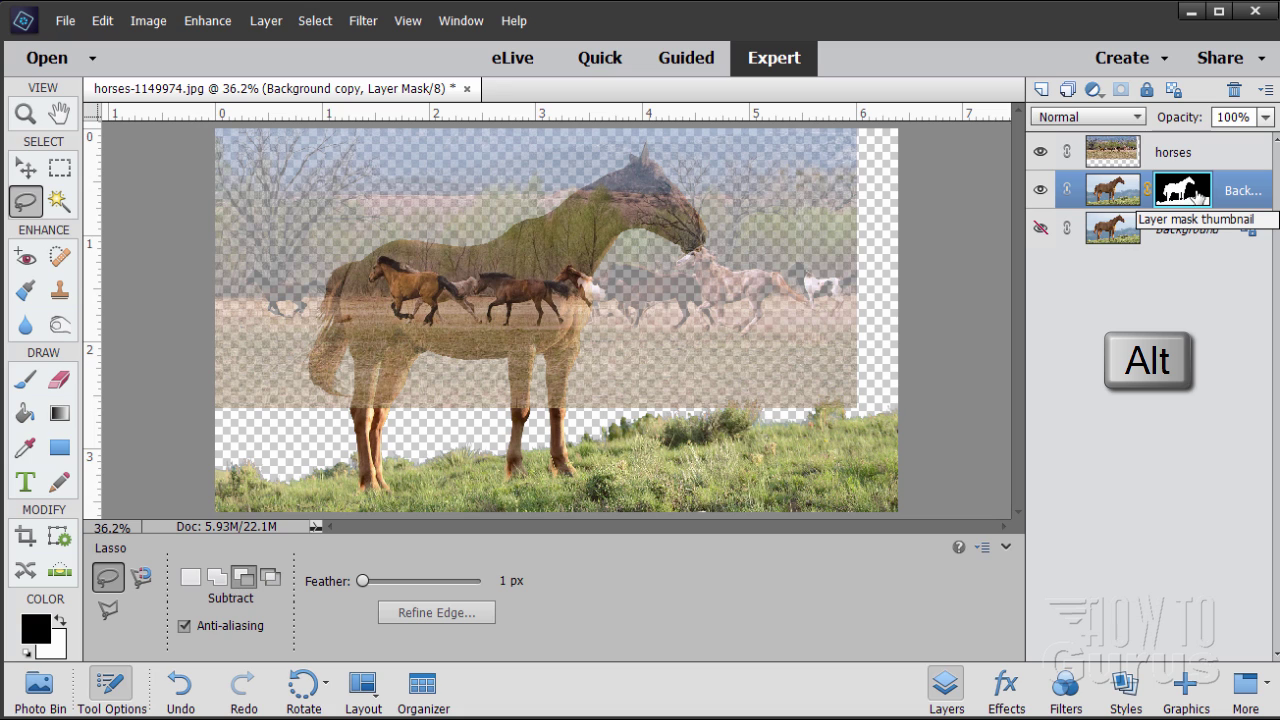
drag(1183, 197, 1183, 160)
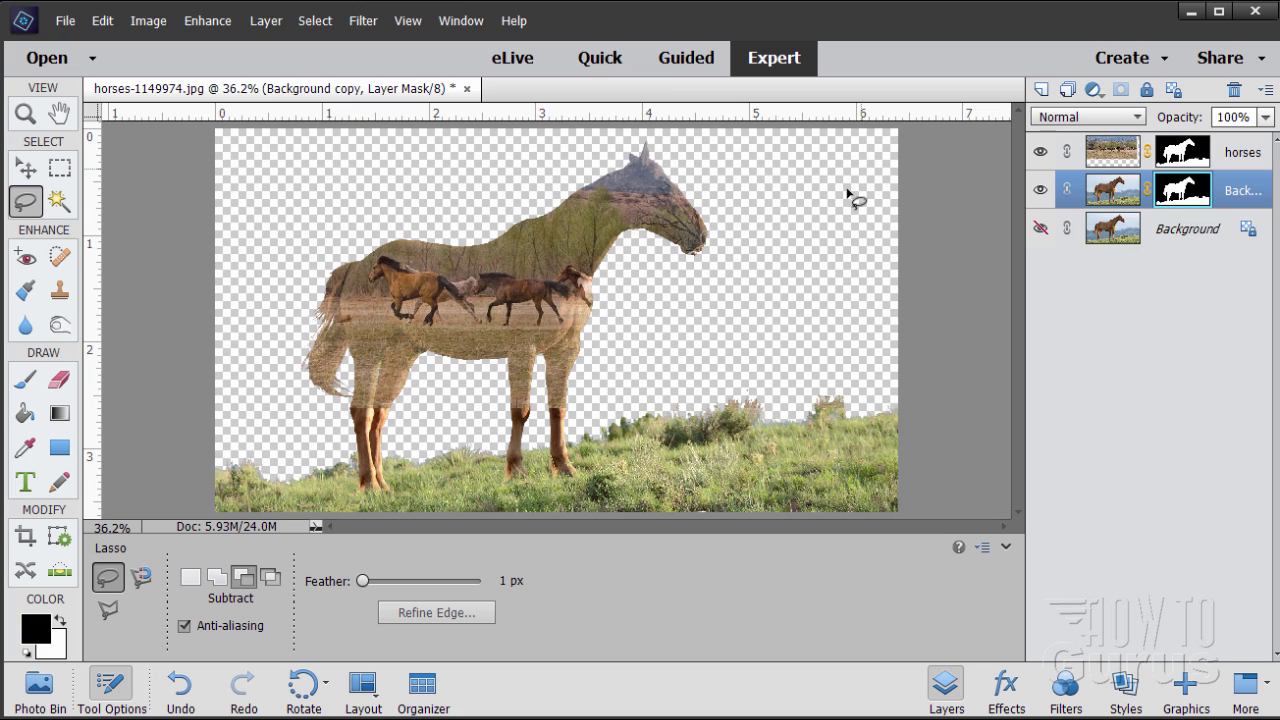
Add a solid color fill layer directly above the Background layer, with Normal mode and 100% opacity
click(1113, 236)
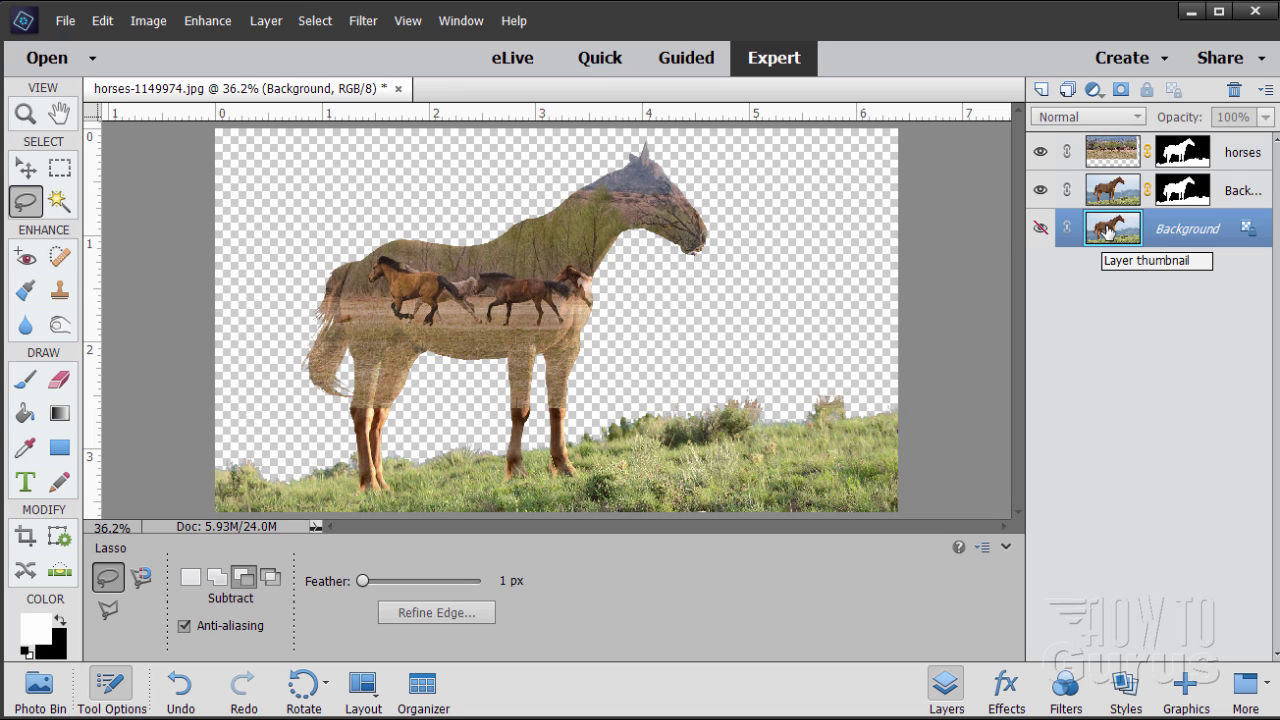
click(268, 22)
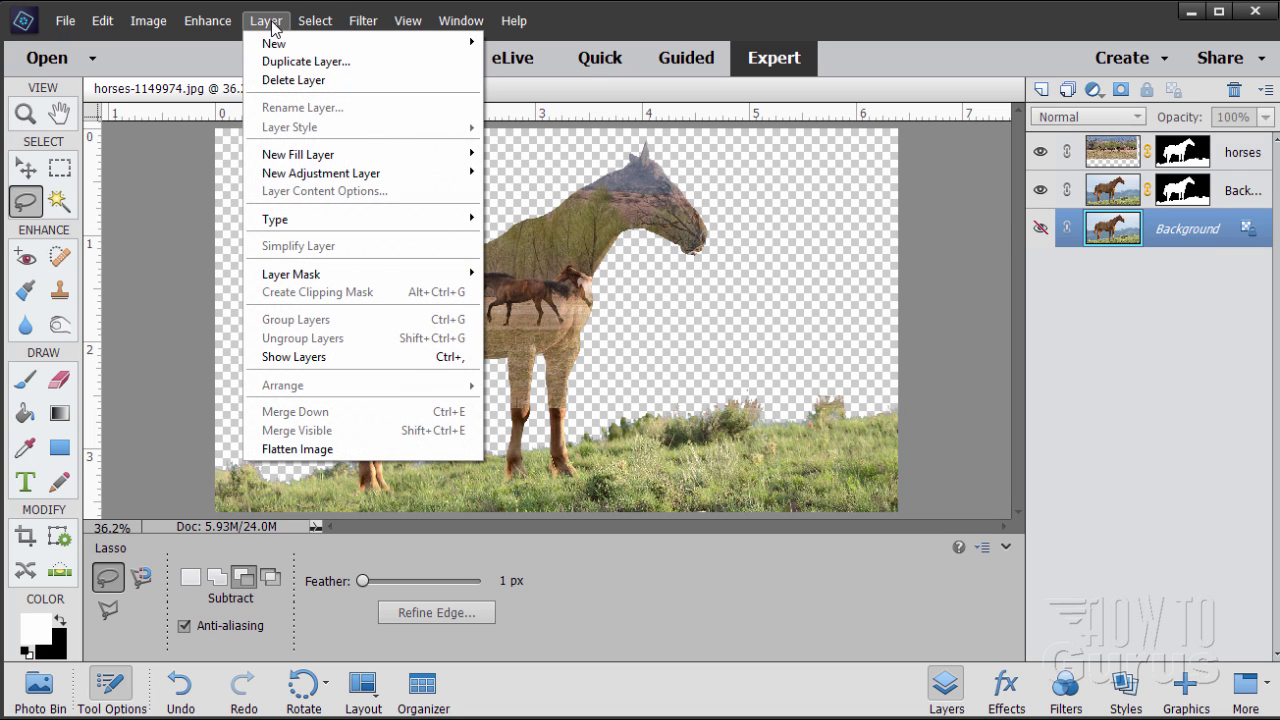
mouse_move(306, 154)
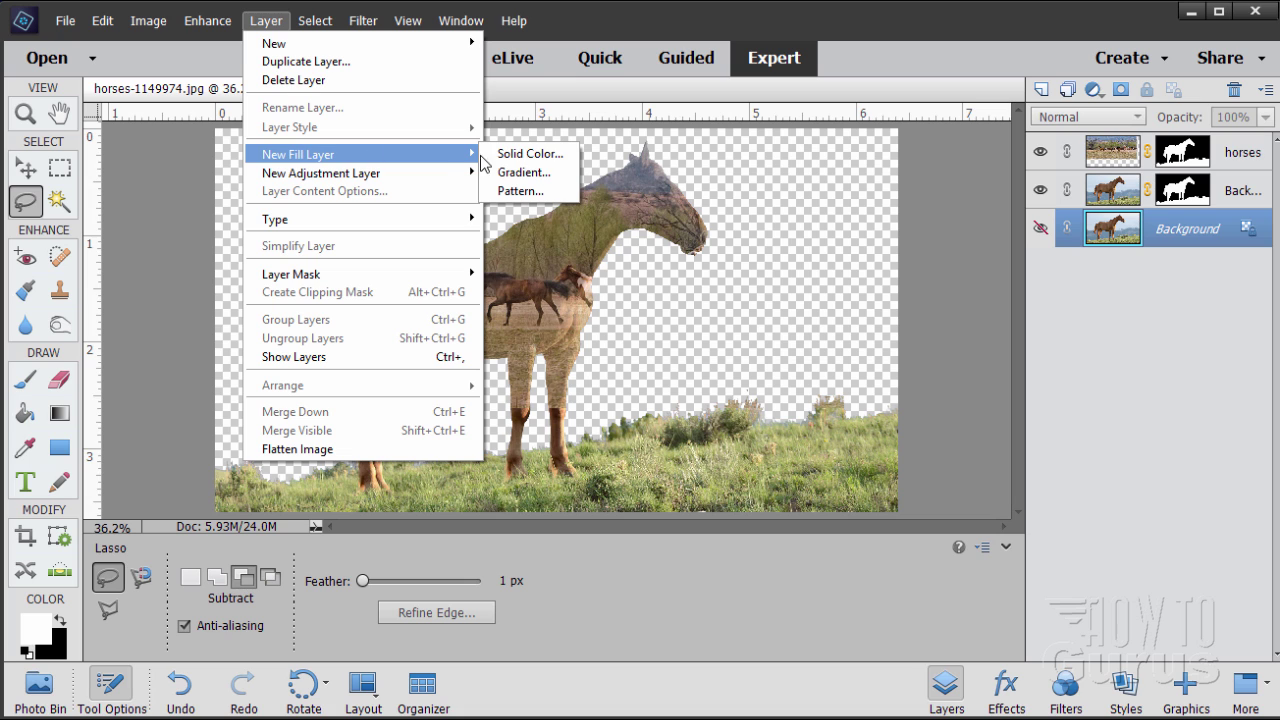
click(512, 160)
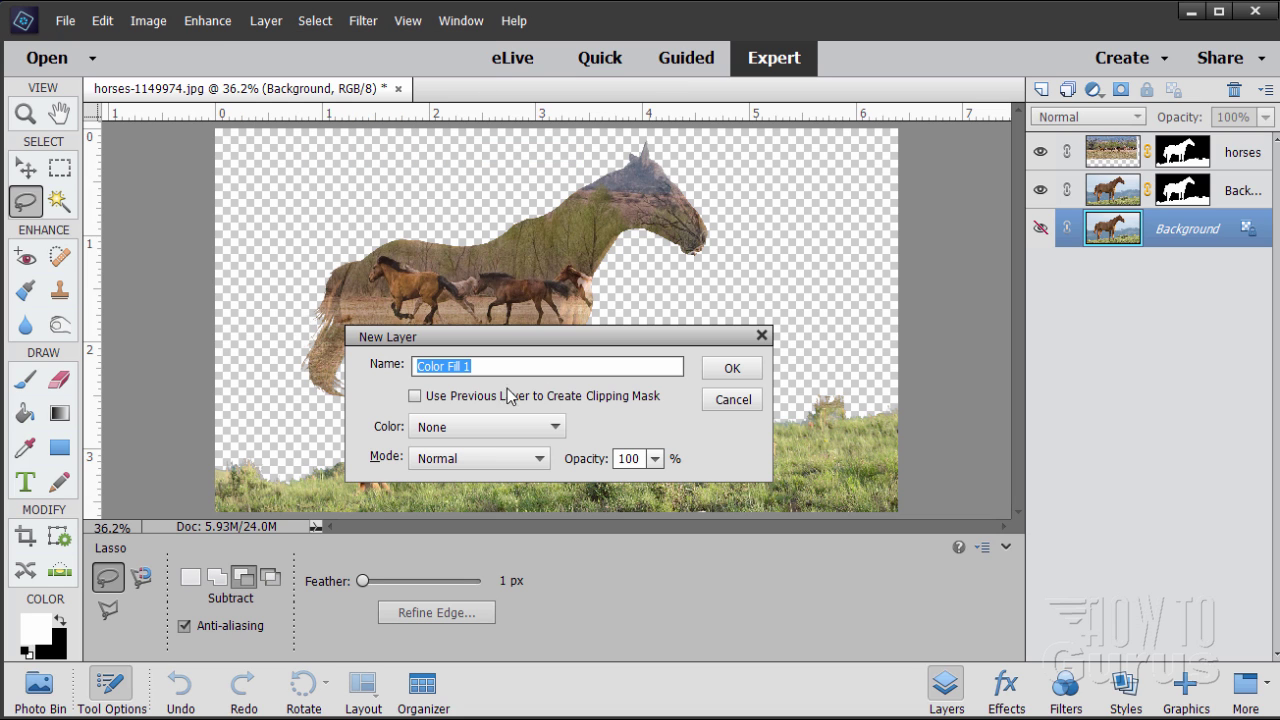
click(732, 368)
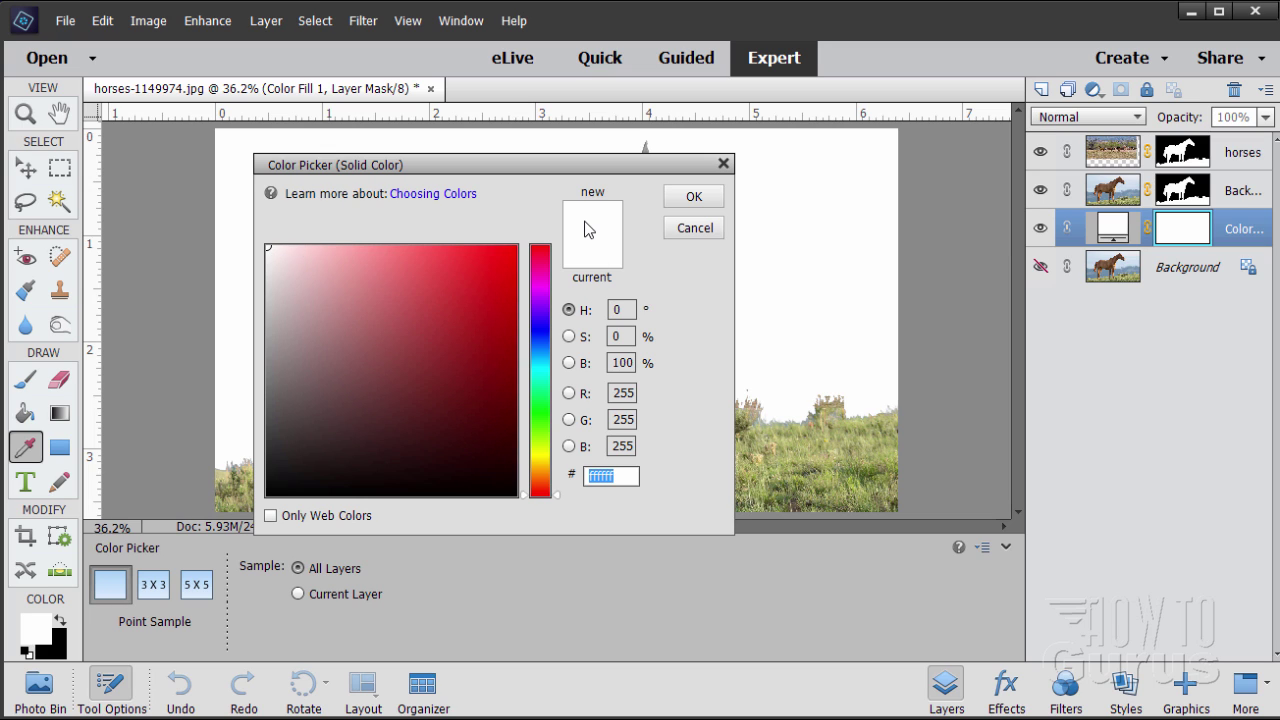
Try a few red tones for the fill layer, then settle on pure white (ffffff)
click(371, 351)
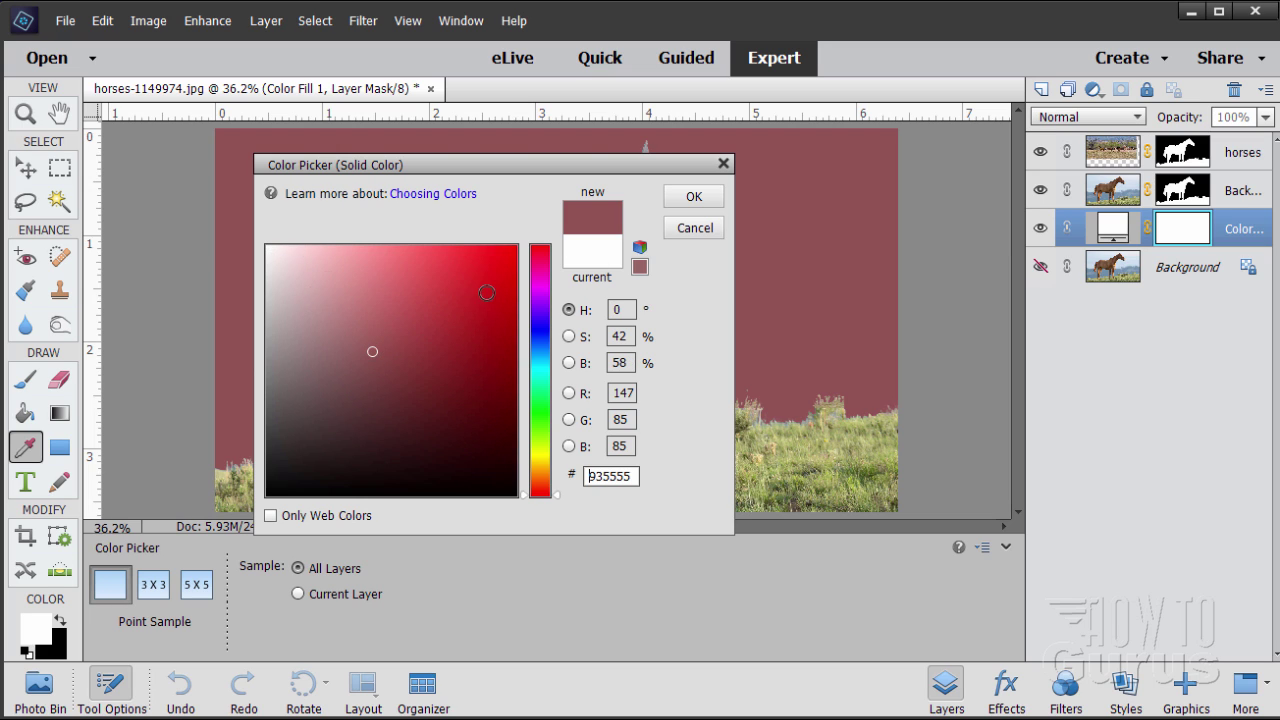
click(462, 292)
click(398, 357)
drag(398, 357, 265, 246)
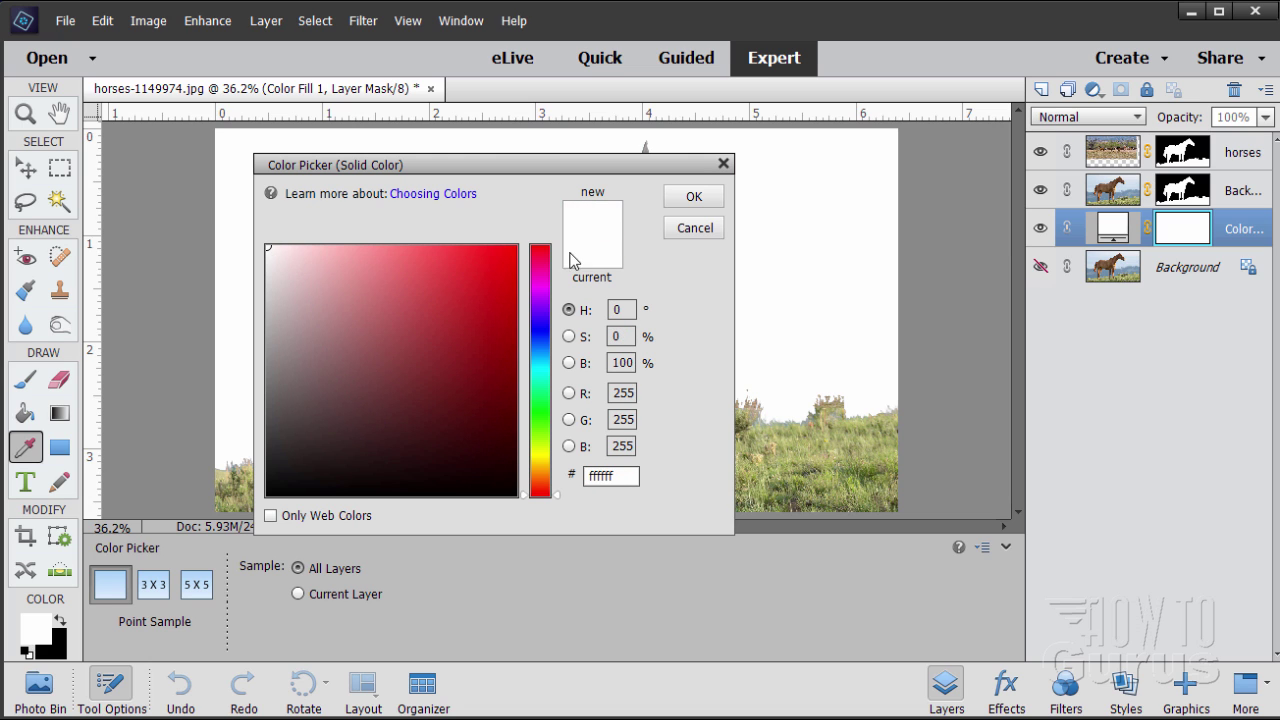
click(693, 197)
key(l)
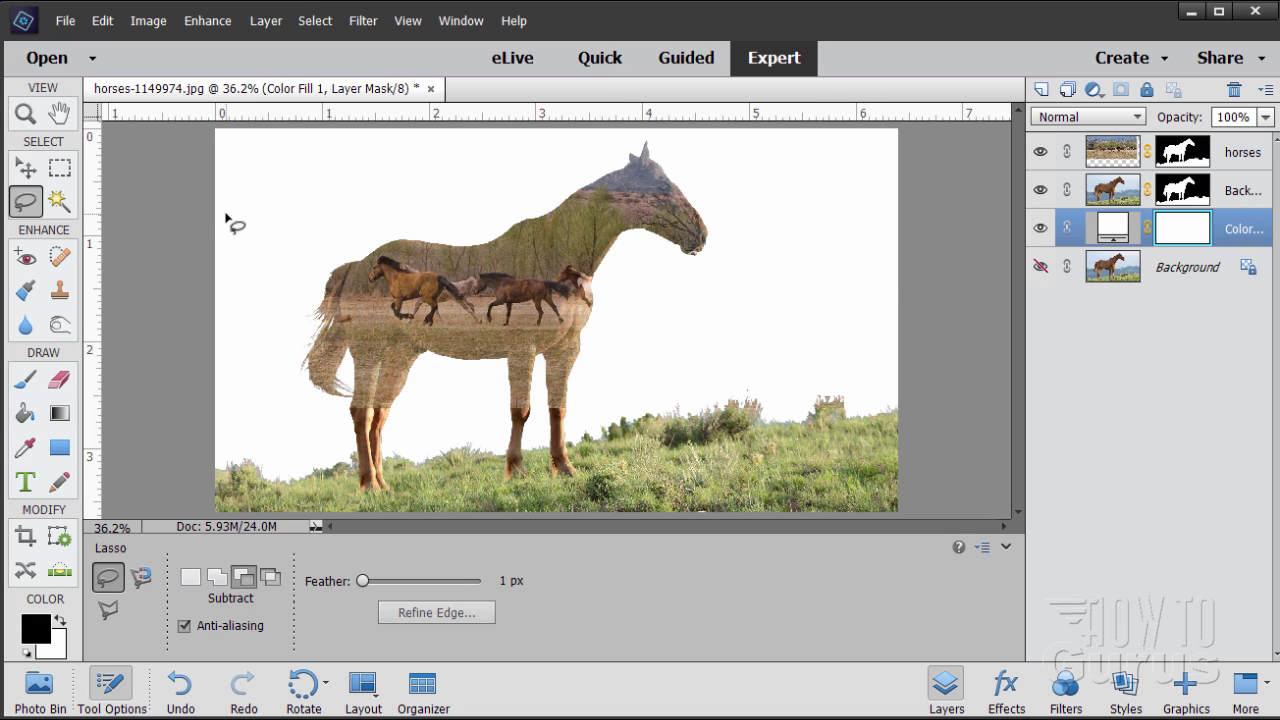
Make the horses layer's mask active and set black as the foreground color
click(30, 170)
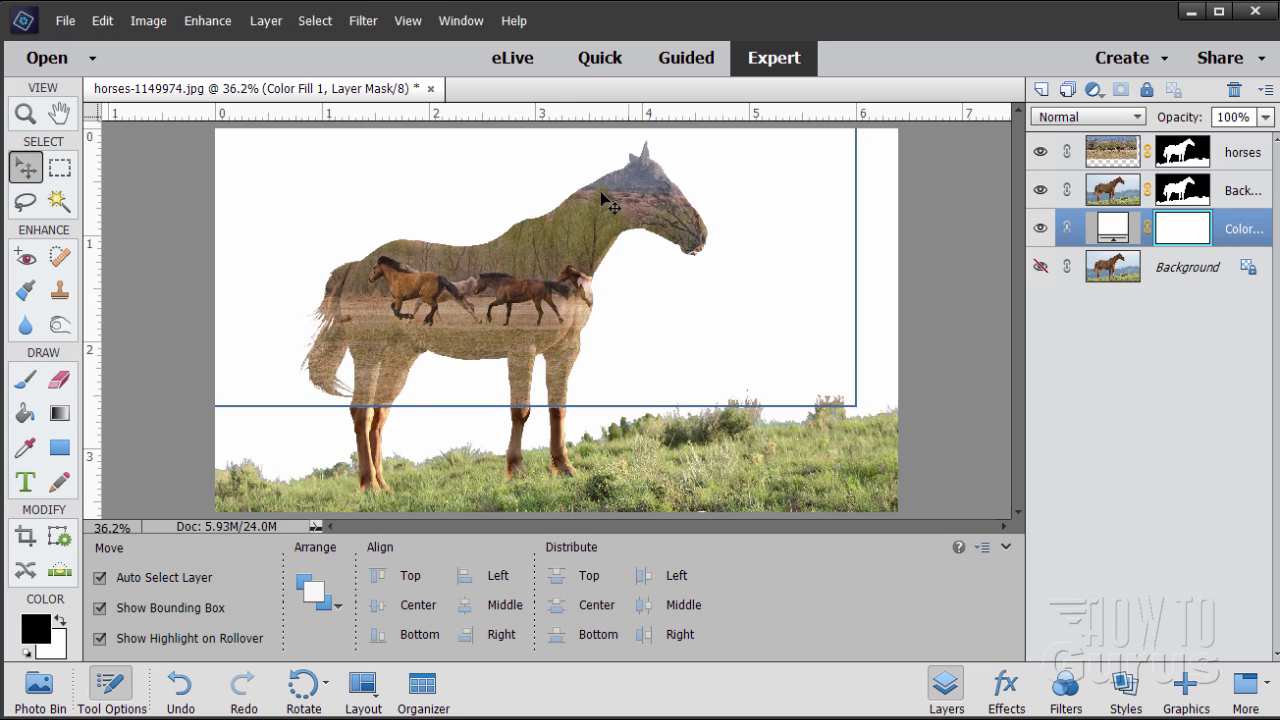
click(1188, 165)
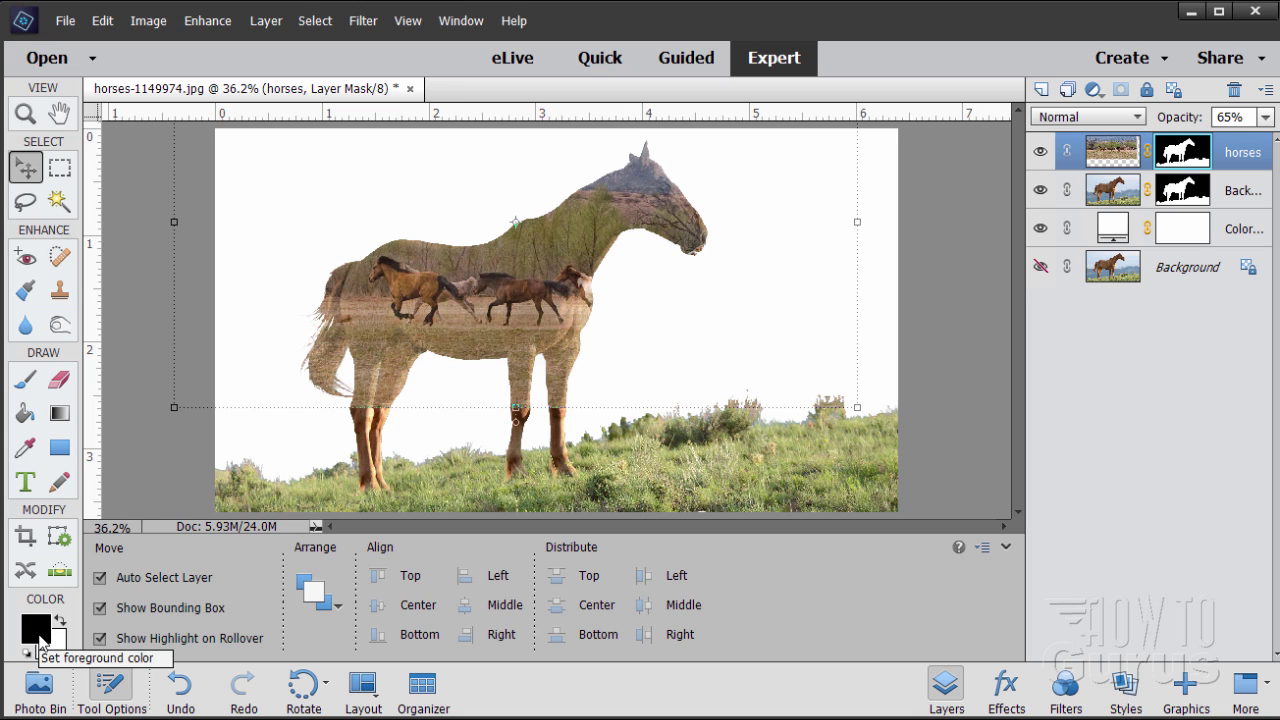
key(x)
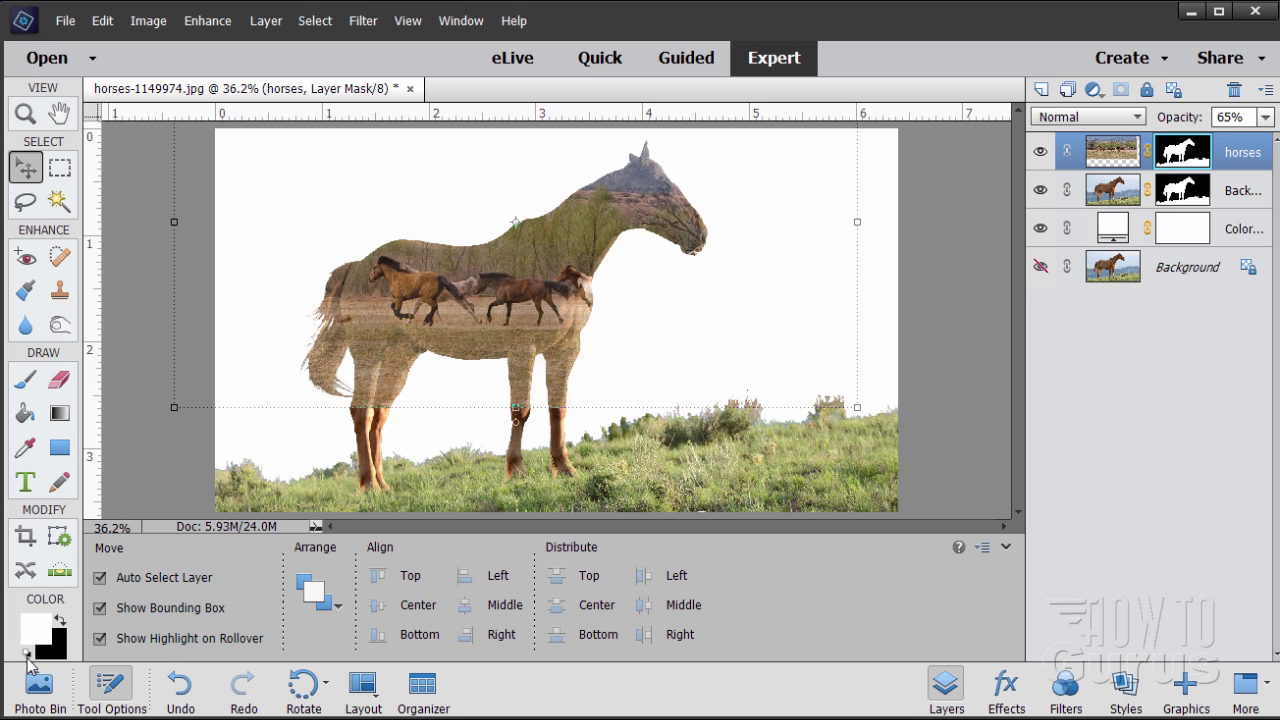
click(59, 622)
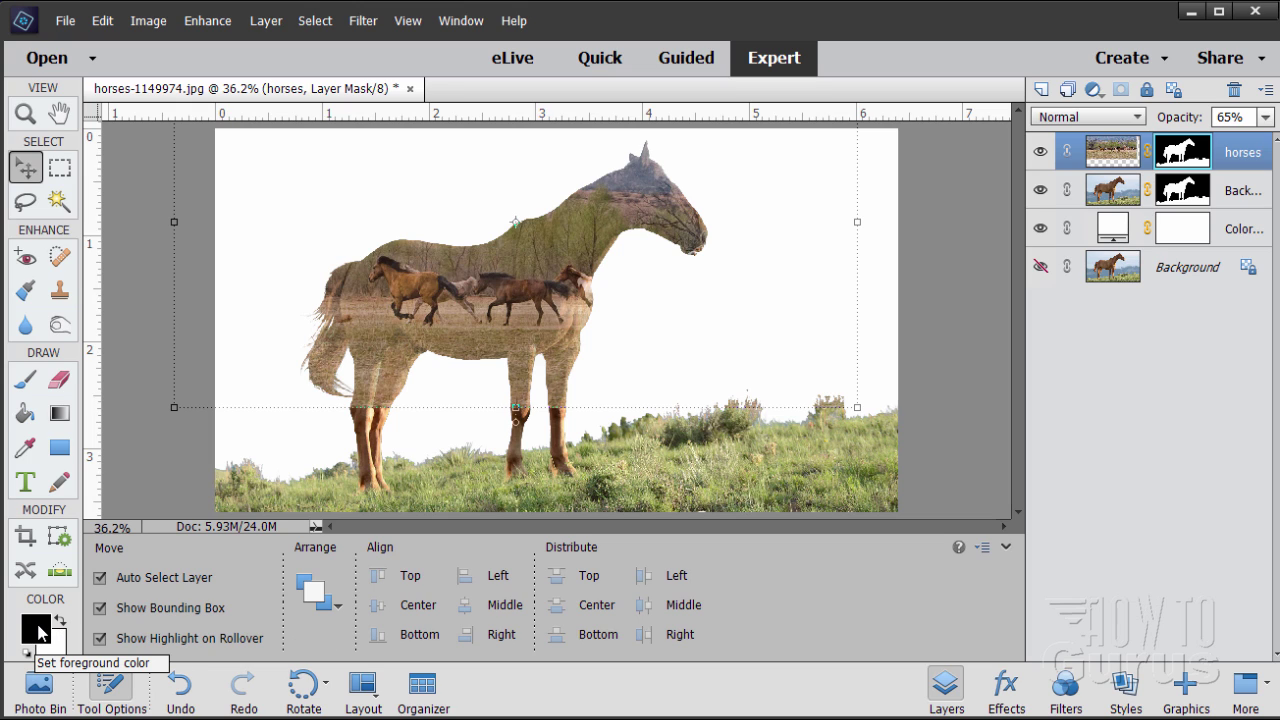
Set up a soft round brush with a size of 300 px for painting on the mask
click(27, 381)
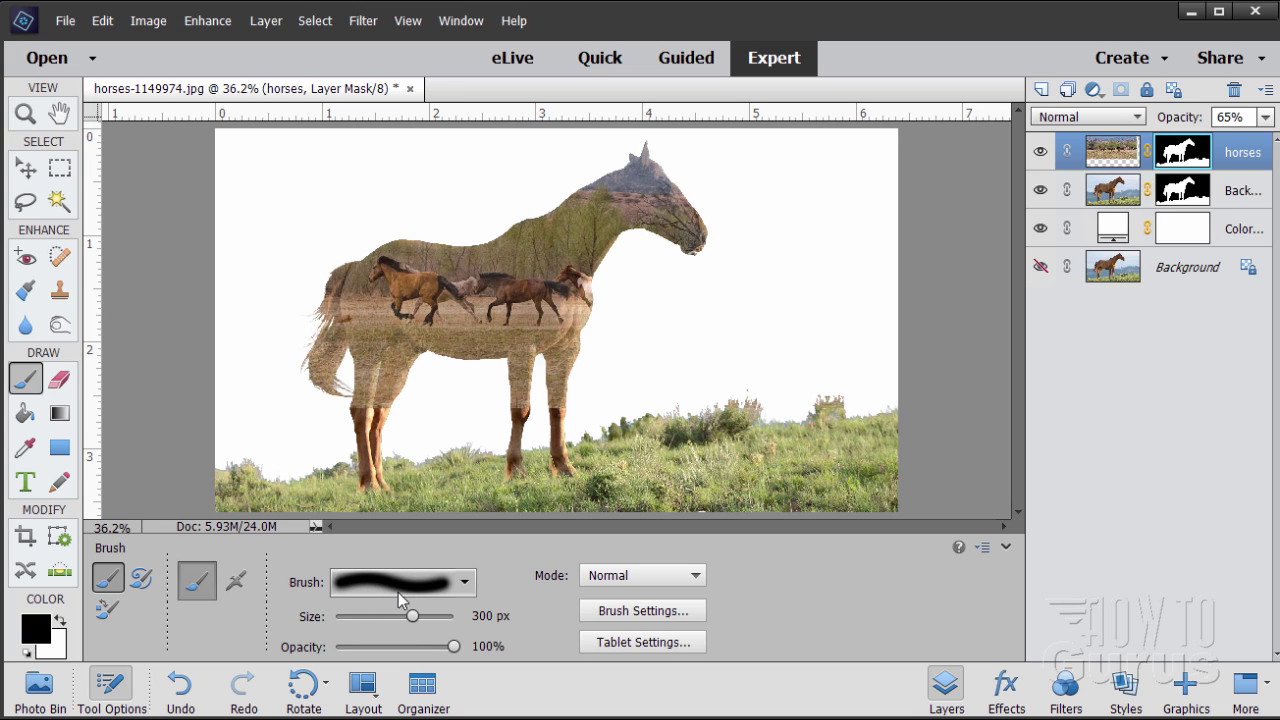
click(461, 588)
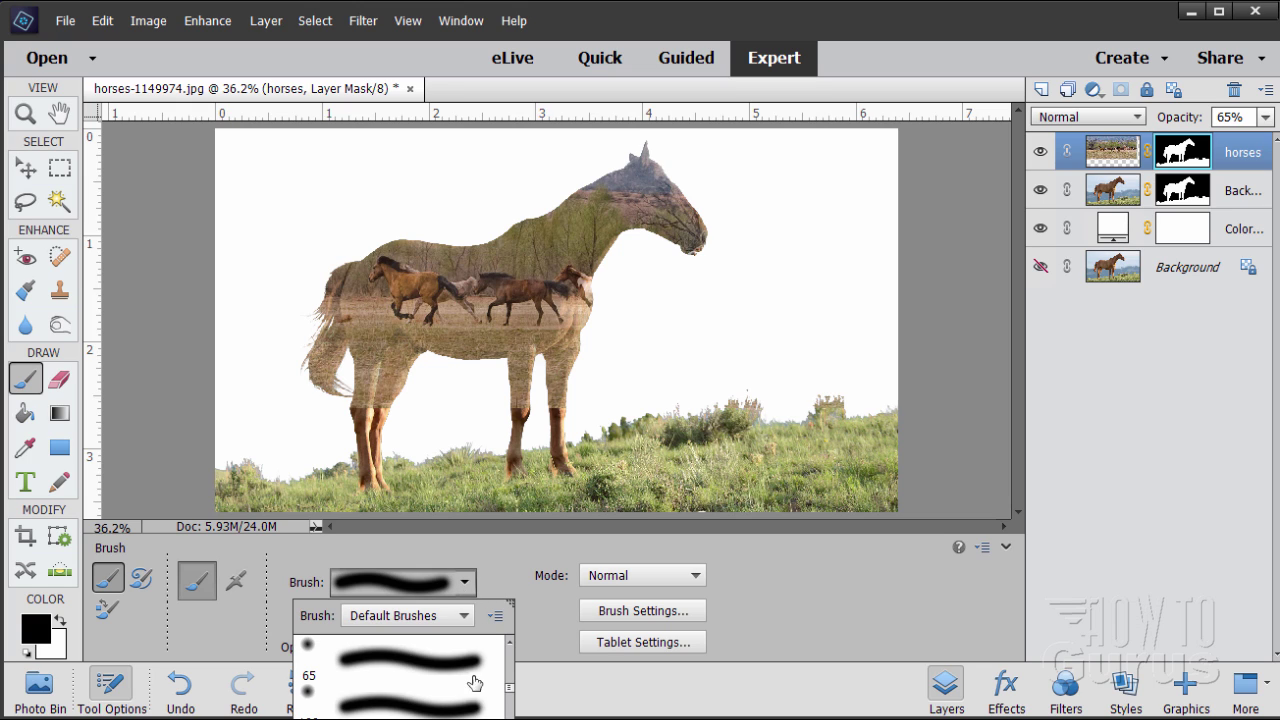
click(415, 660)
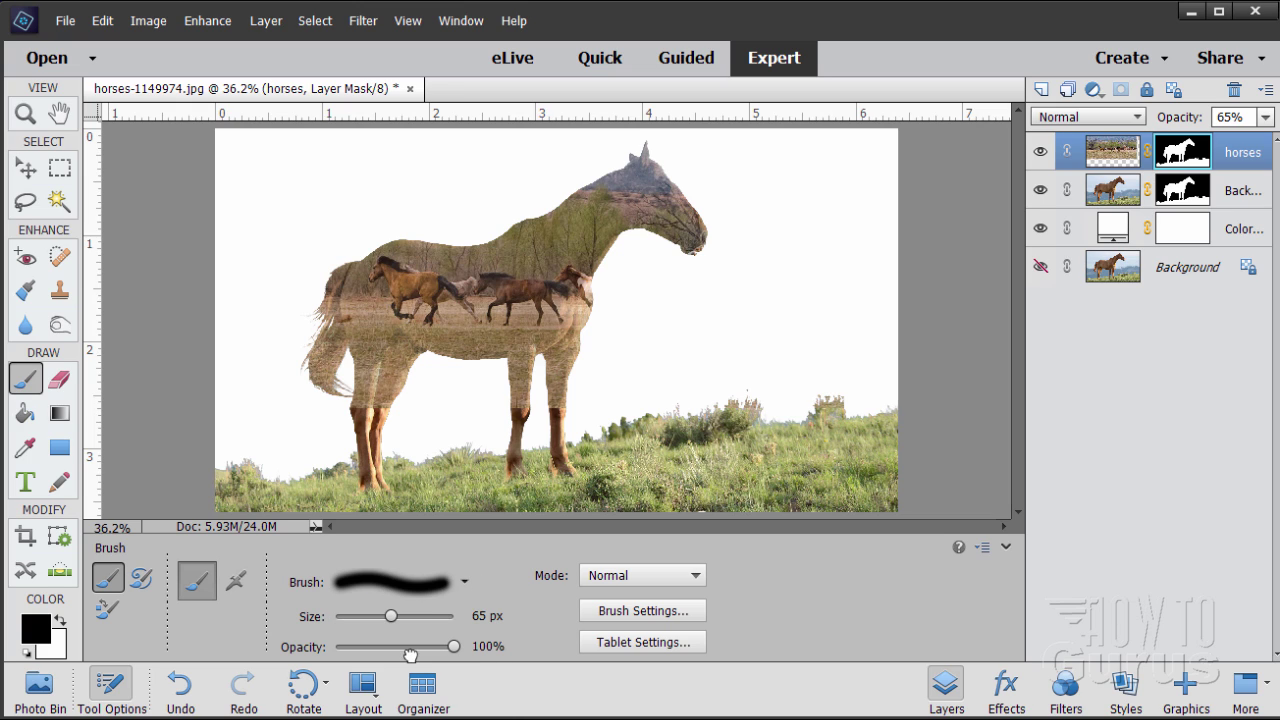
double_click(485, 616)
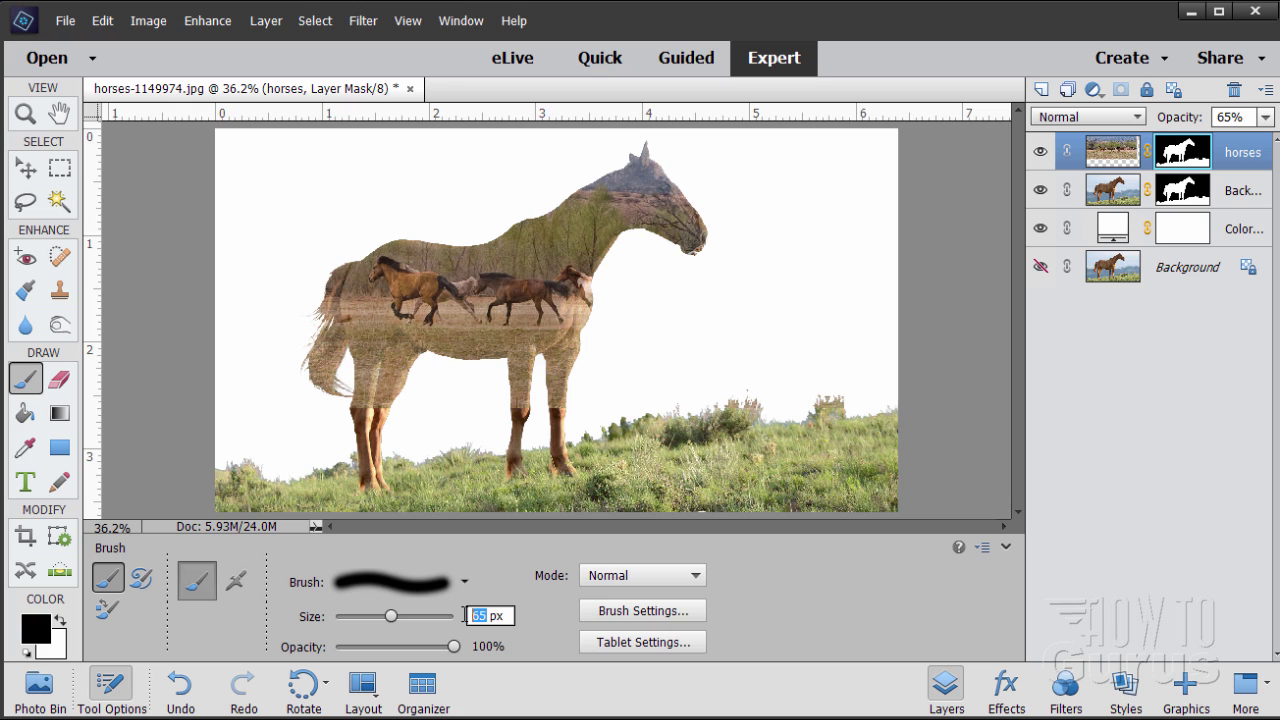
text(300)
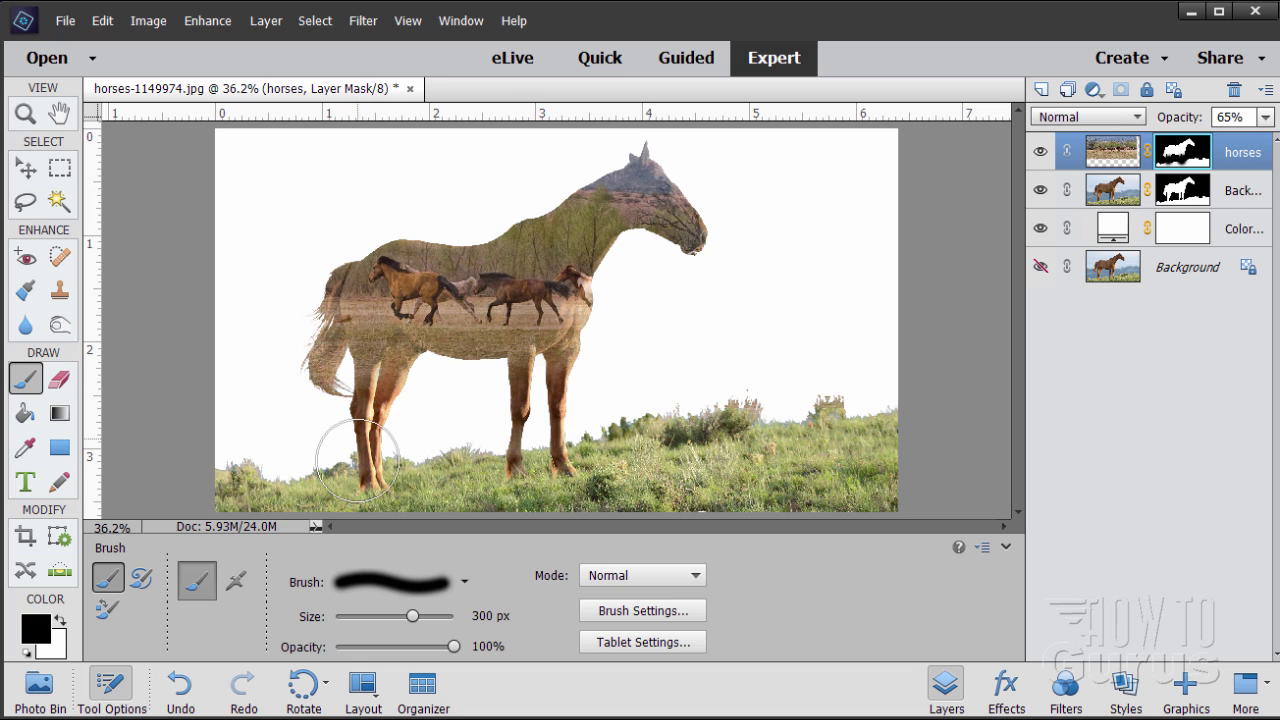
Paint black on the horses layer's mask over the standing horse's legs, tail and head to hide the running-horses image there
mouse_move(294, 391)
mouse_down()
mouse_move(312, 260)
mouse_move(300, 366)
mouse_up()
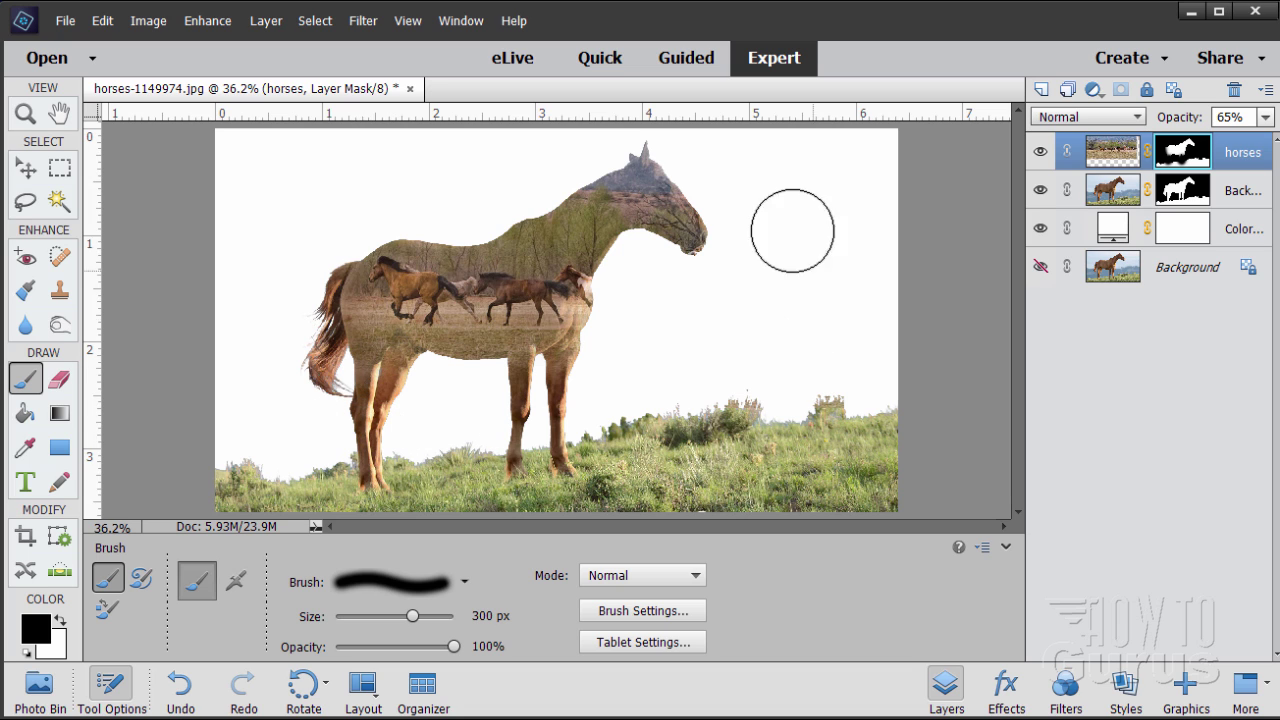
mouse_move(735, 213)
mouse_down()
mouse_move(672, 163)
mouse_move(615, 163)
mouse_up()
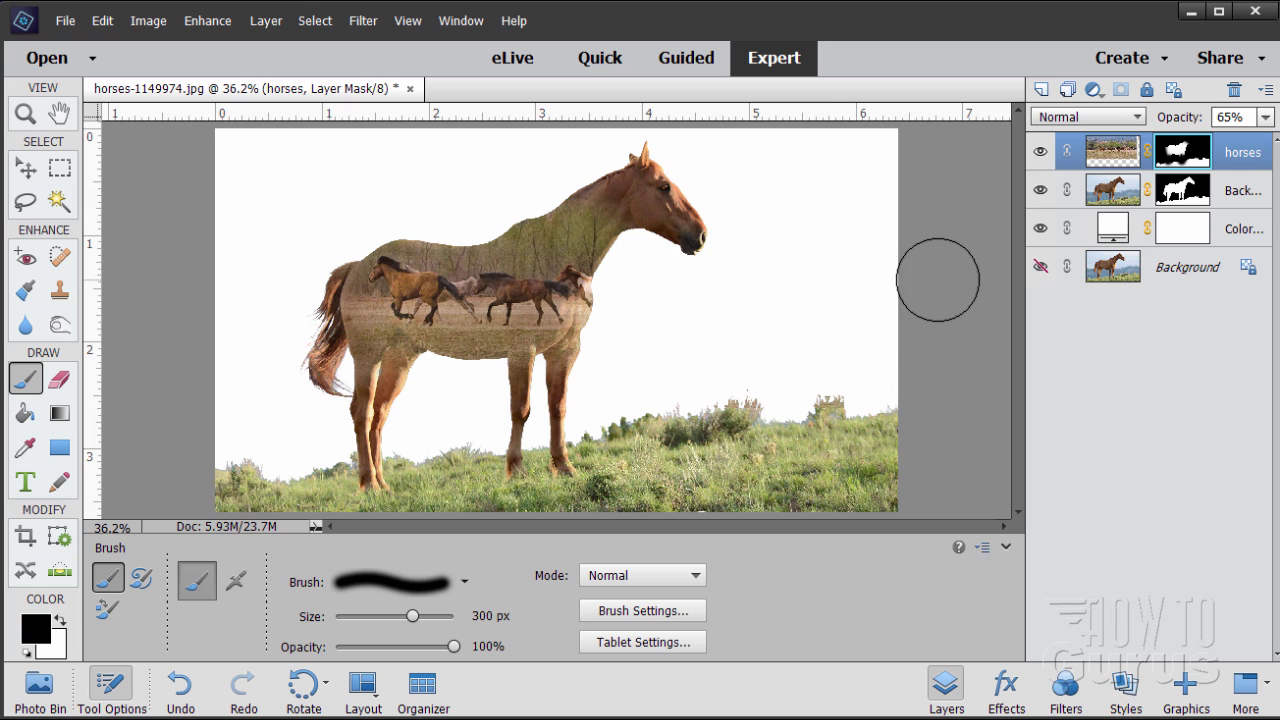
click(36, 162)
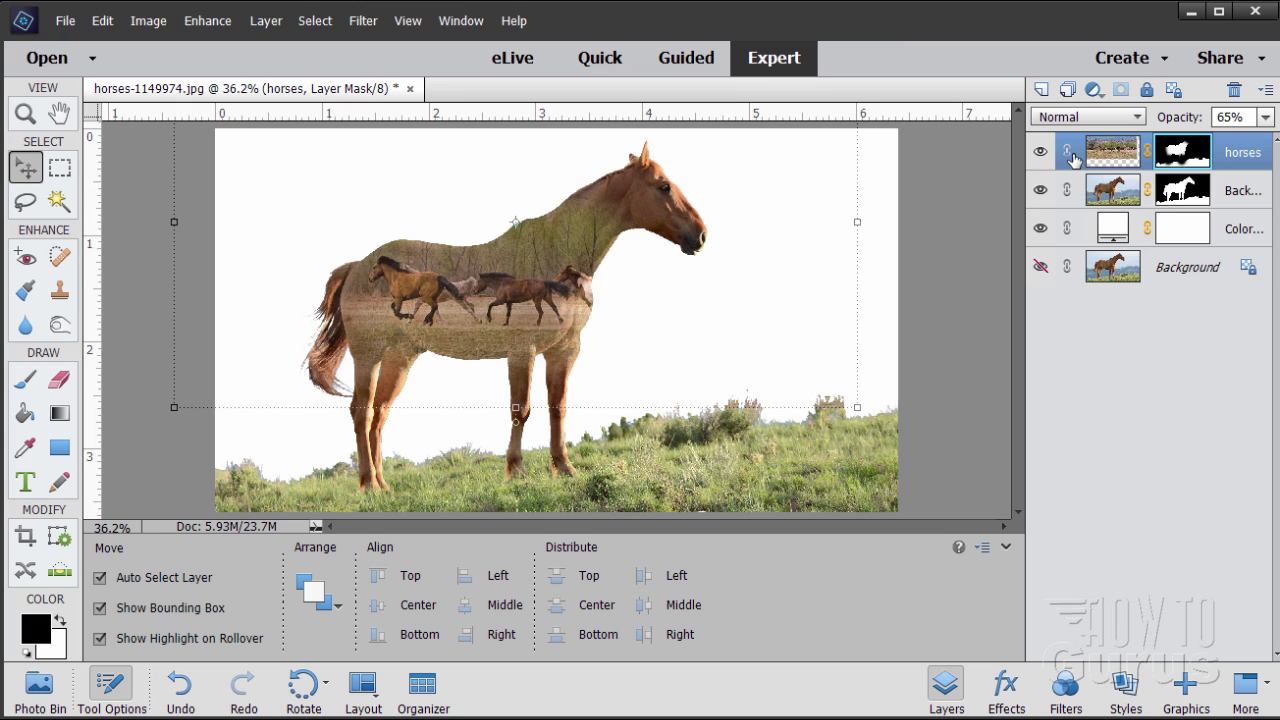
Hide the white fill layer and show the original Background layer, keeping the horses layer visible
click(1040, 152)
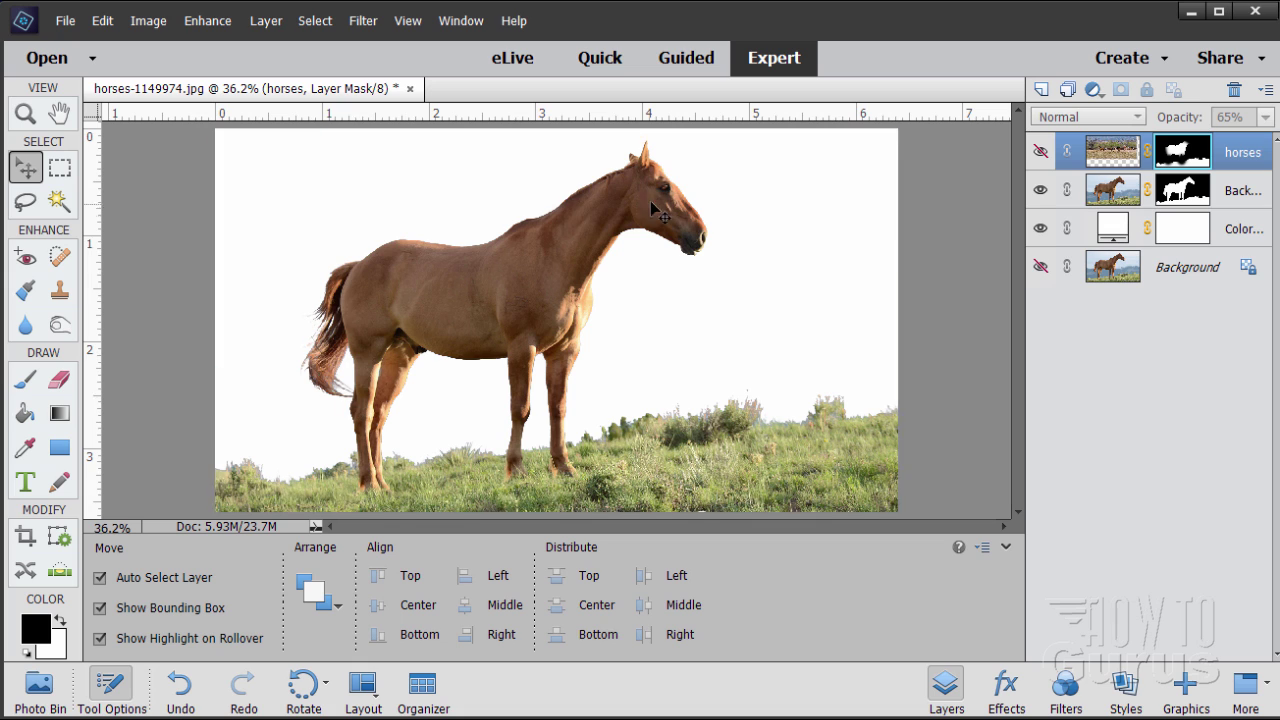
click(1041, 228)
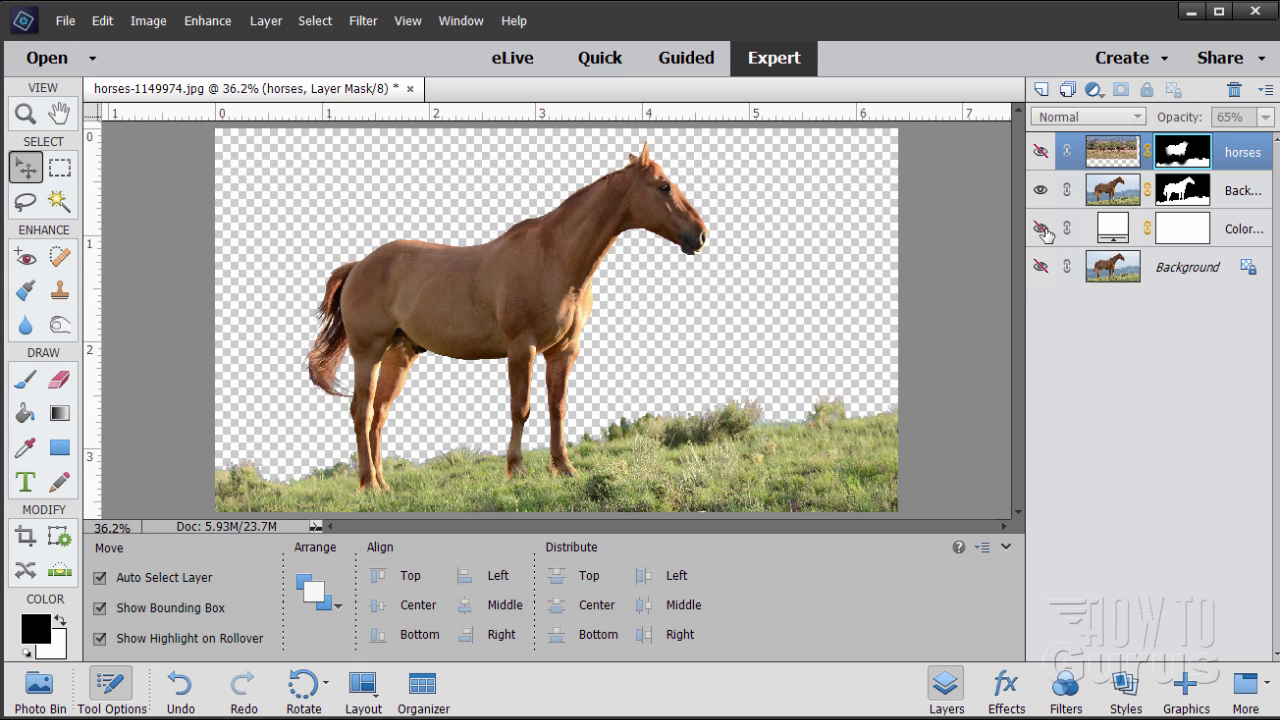
click(1040, 270)
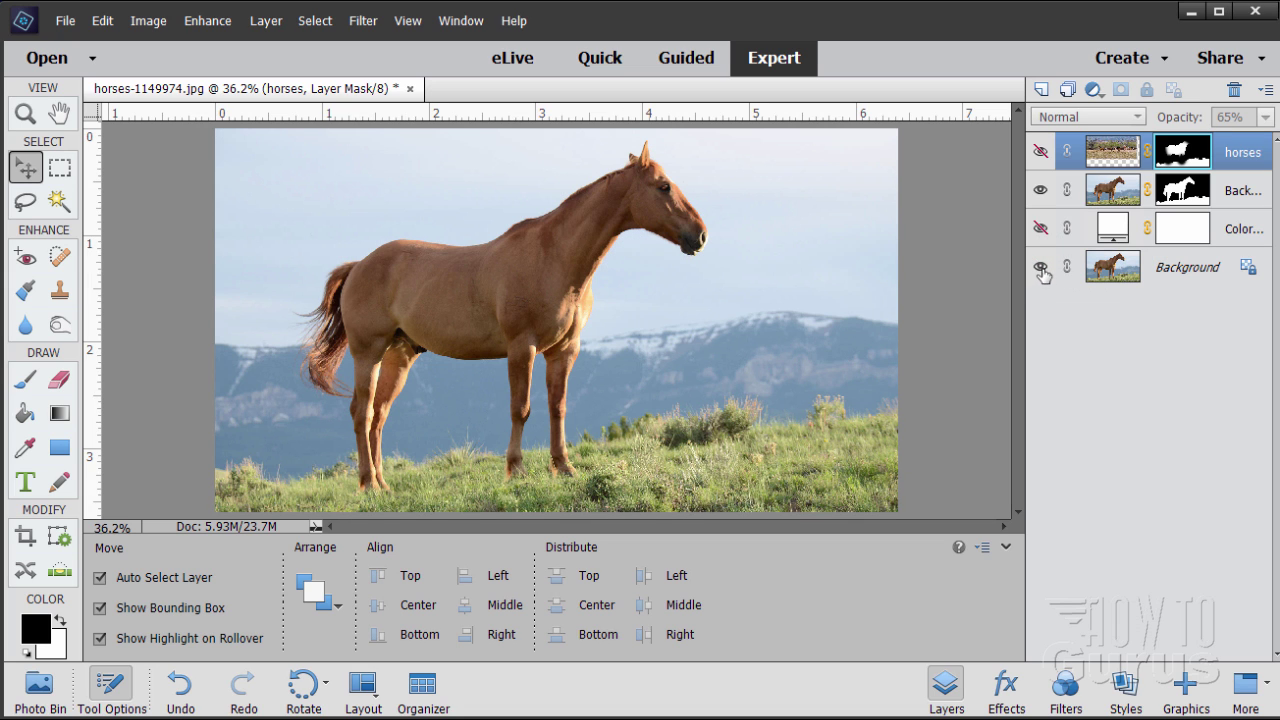
click(1040, 152)
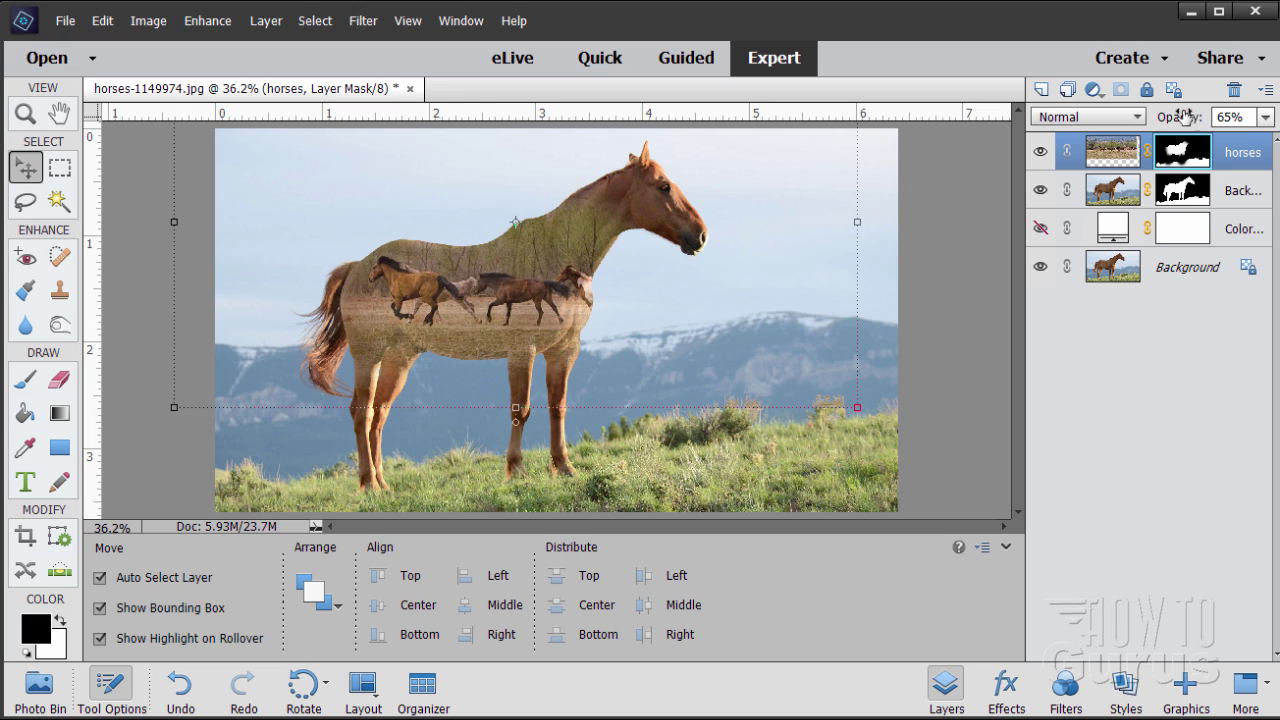
Try the horses layer at lower opacities down to 38%, and set it back to 65%
click(1265, 117)
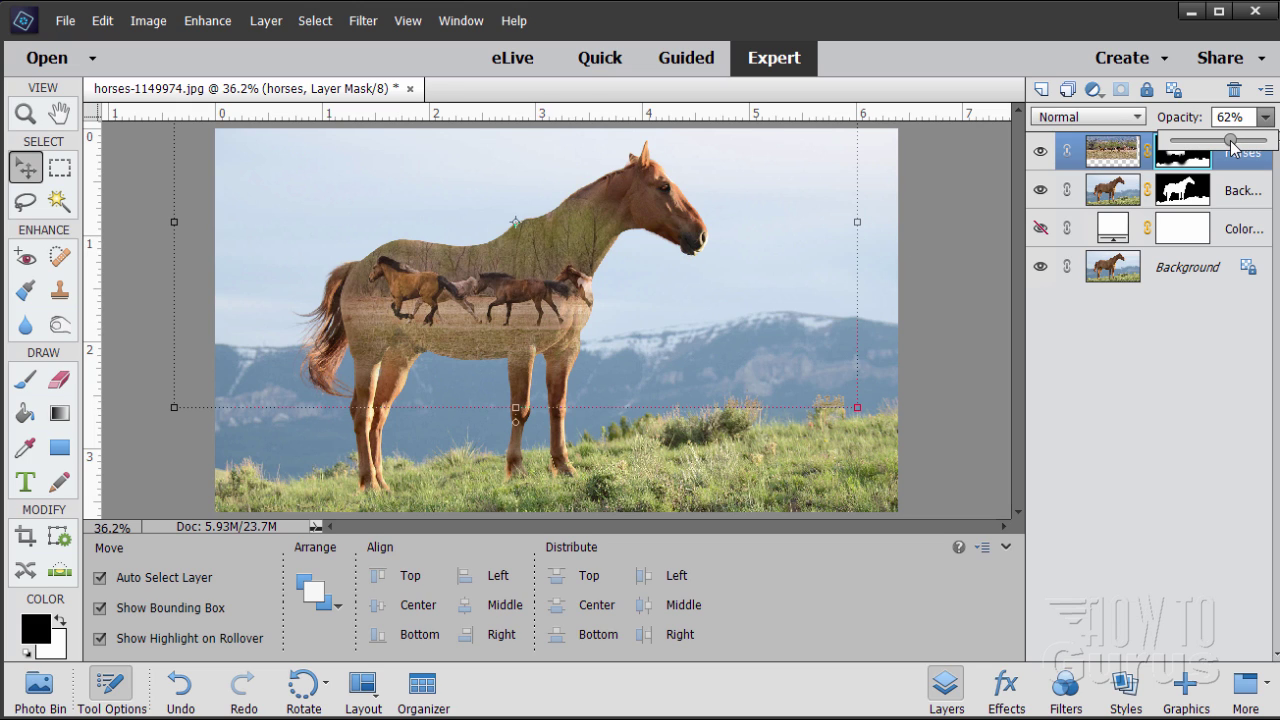
drag(1233, 147, 1217, 150)
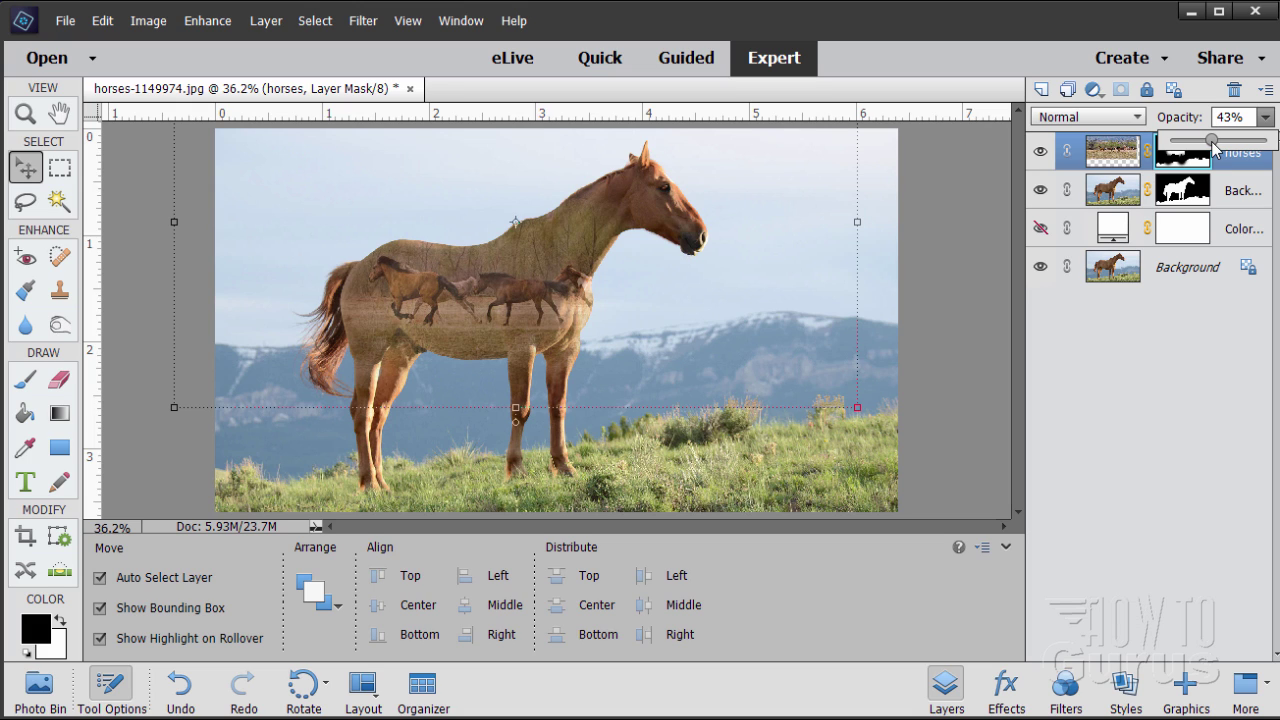
drag(1213, 147, 1209, 146)
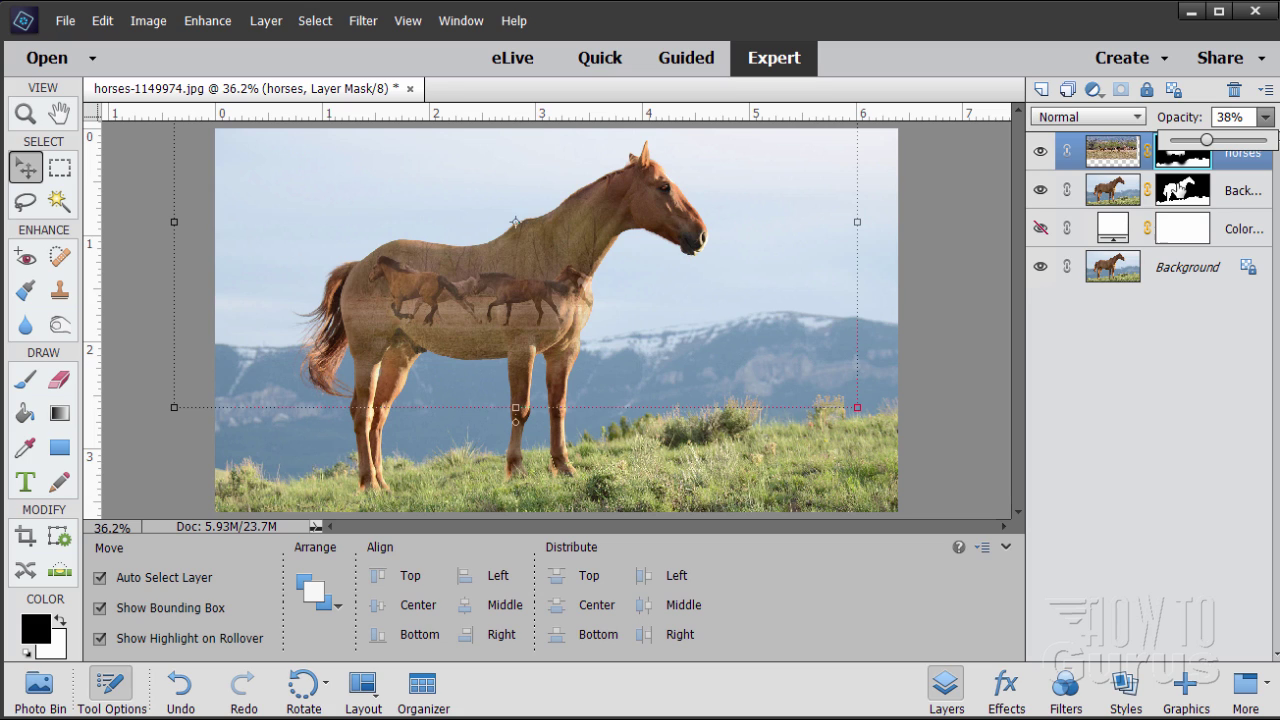
mouse_move(1215, 141)
mouse_down()
mouse_move(1270, 141)
mouse_move(1236, 145)
mouse_up()
click(1244, 117)
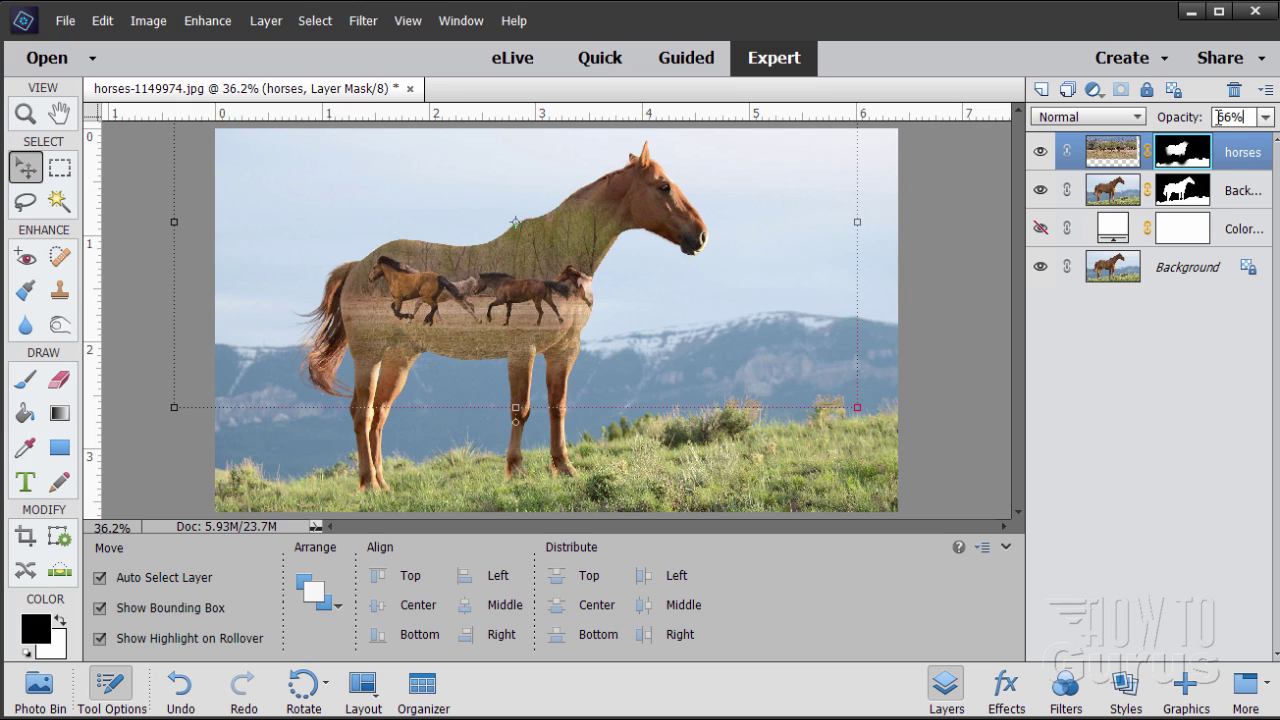
text(65)
click(1262, 118)
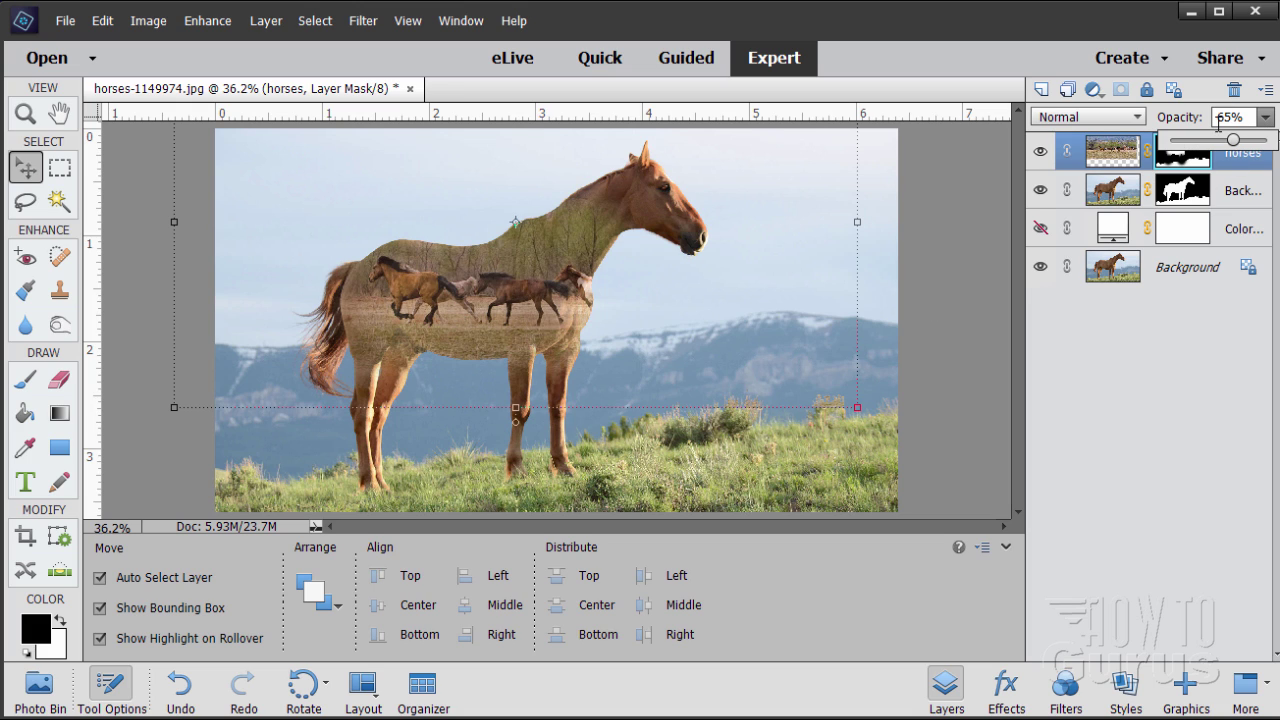
click(1230, 117)
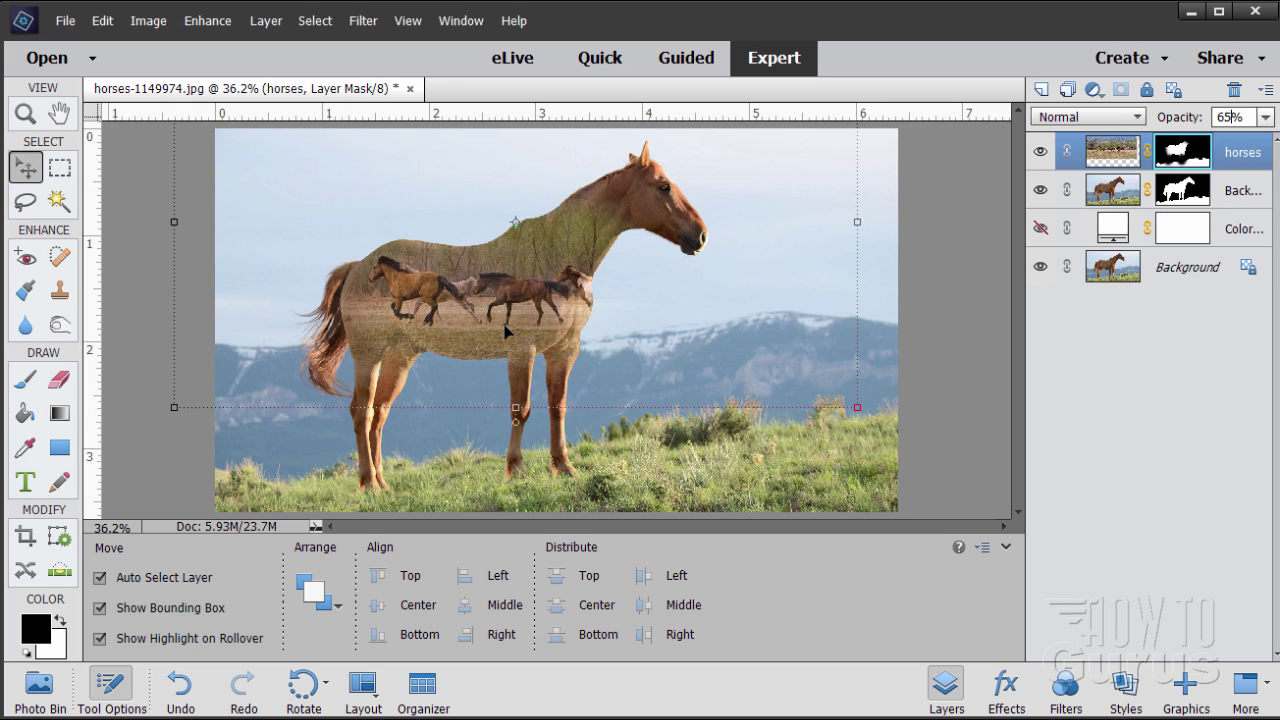
Duplicate the Background layer and copy the cut-out standing horse layer's mask onto the duplicate
key(alt+shift+bracketleft)
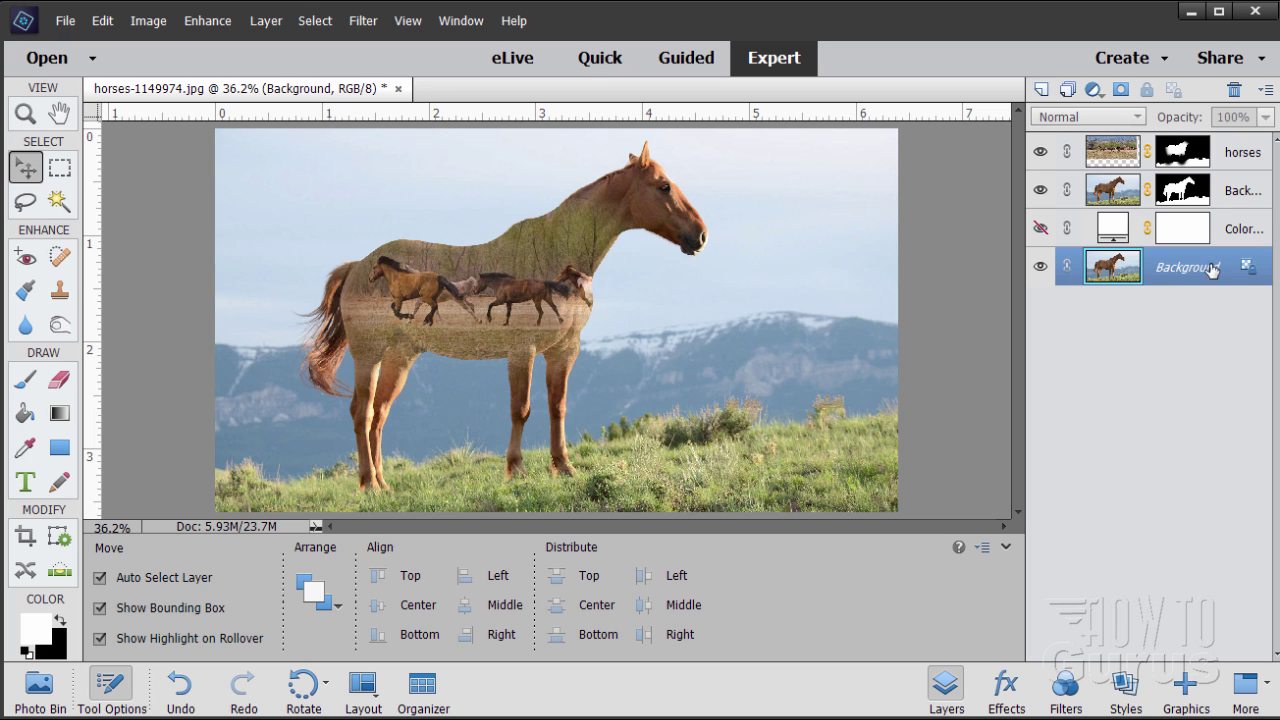
drag(1108, 270, 1041, 89)
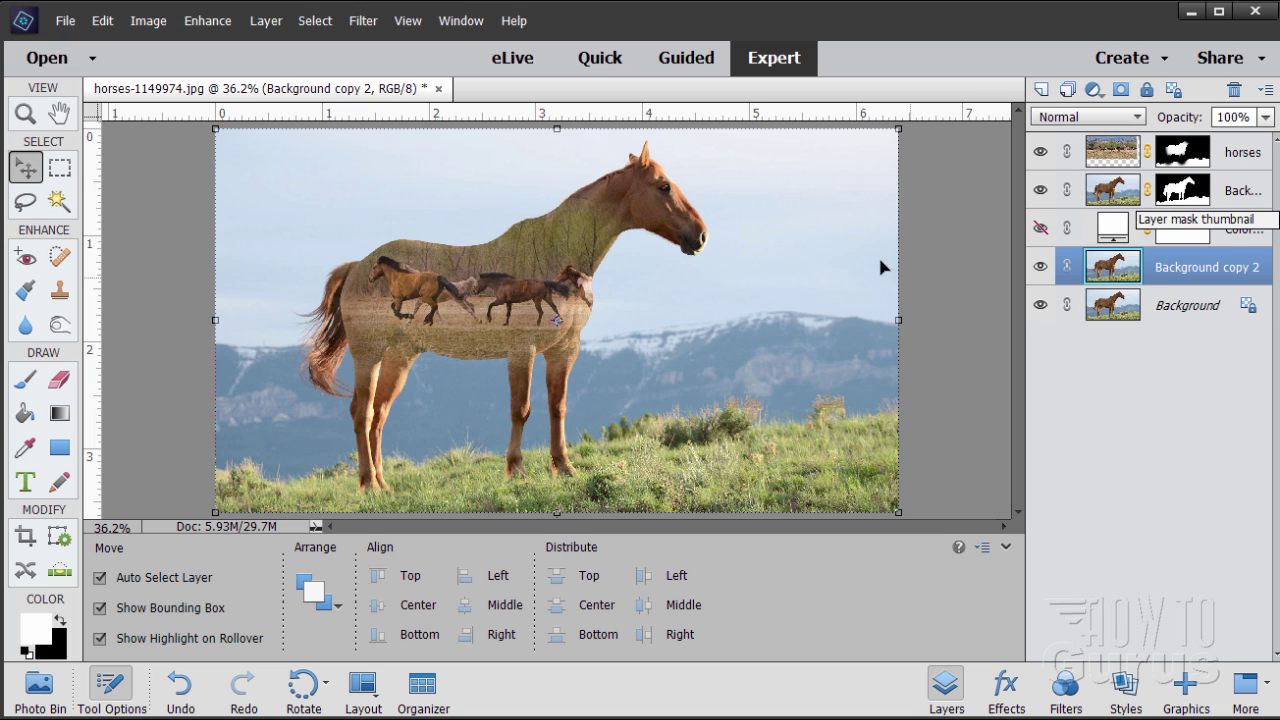
click(1181, 197)
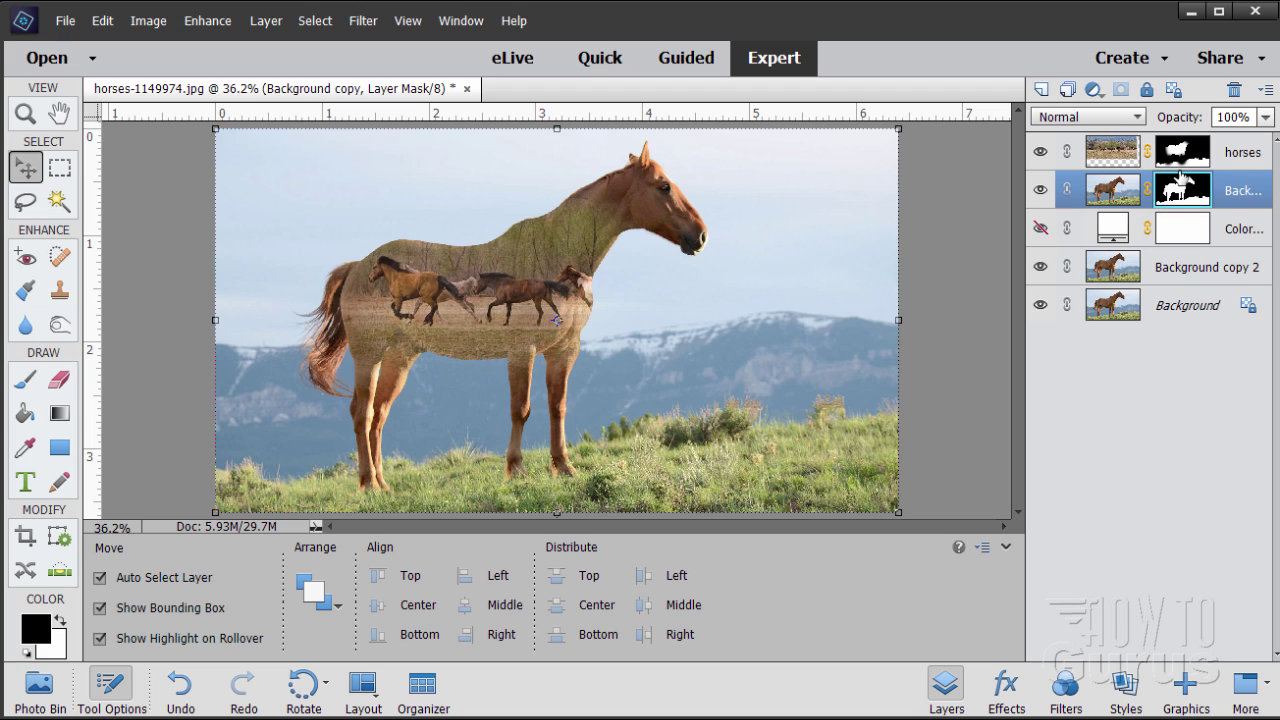
key(alt)
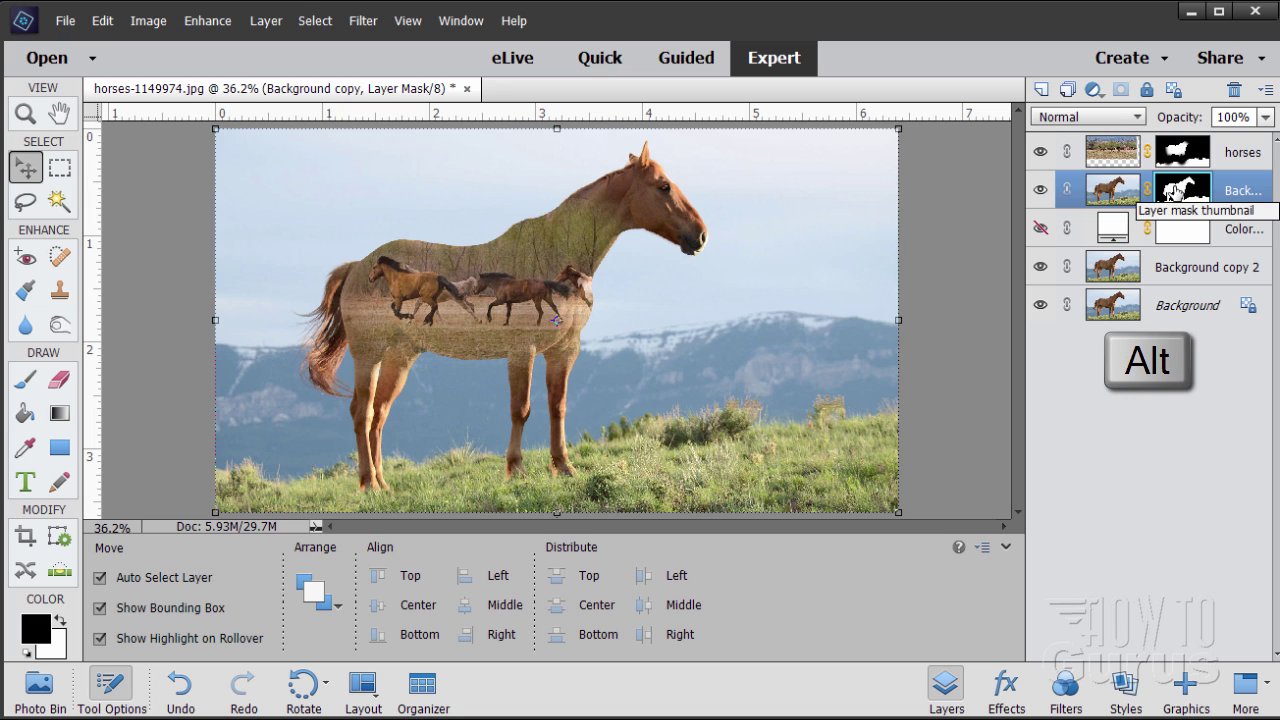
drag(1176, 192, 1167, 281)
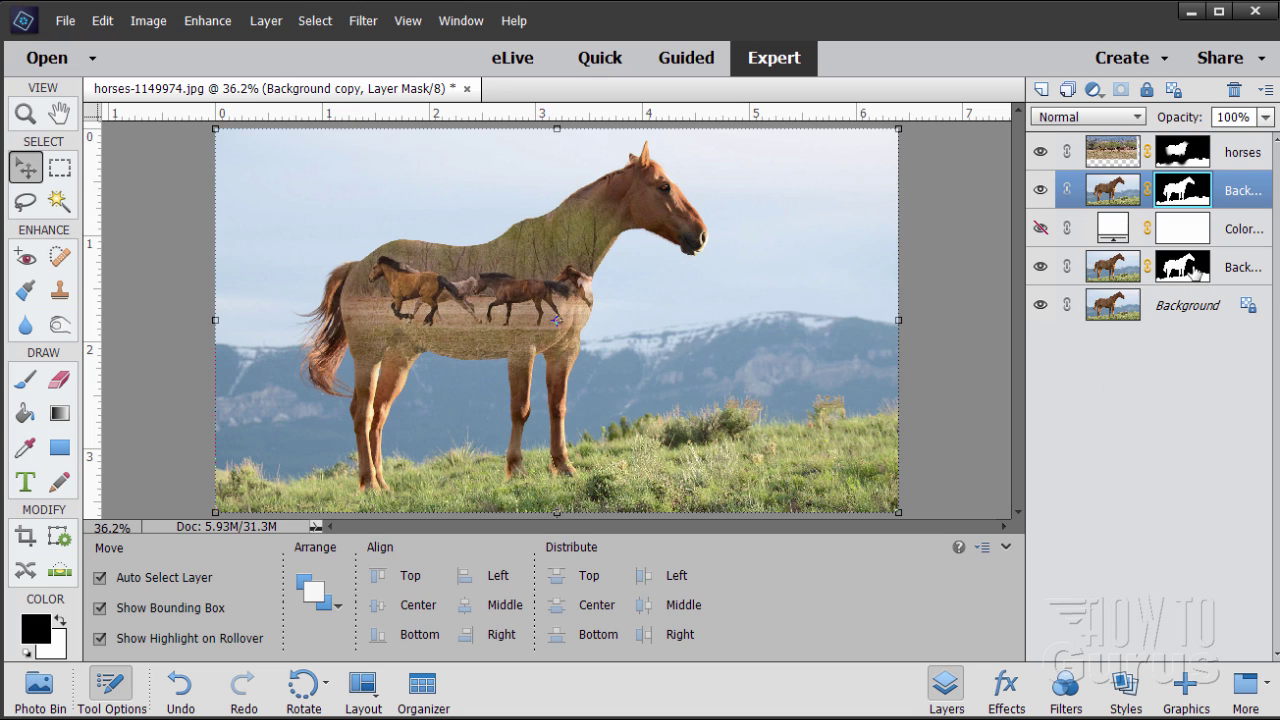
Invert the mask on Background copy 2 and set that layer's blend mode to Overlay
click(1183, 270)
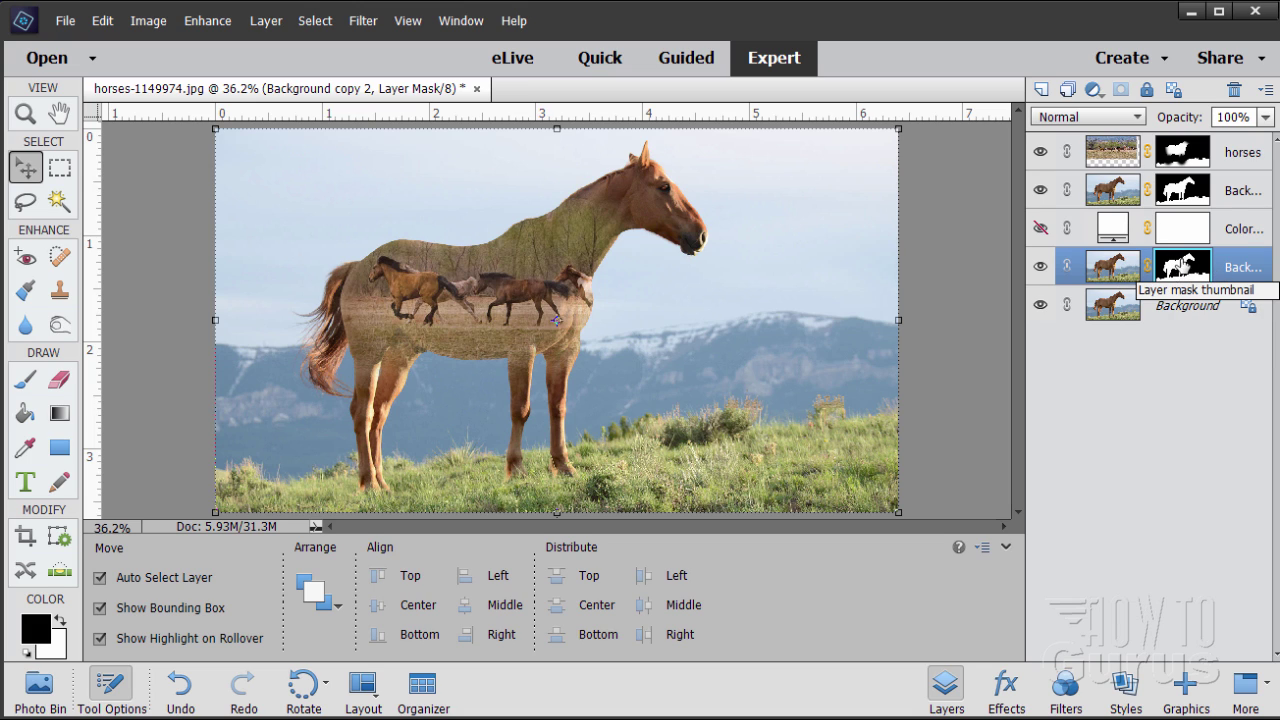
click(364, 22)
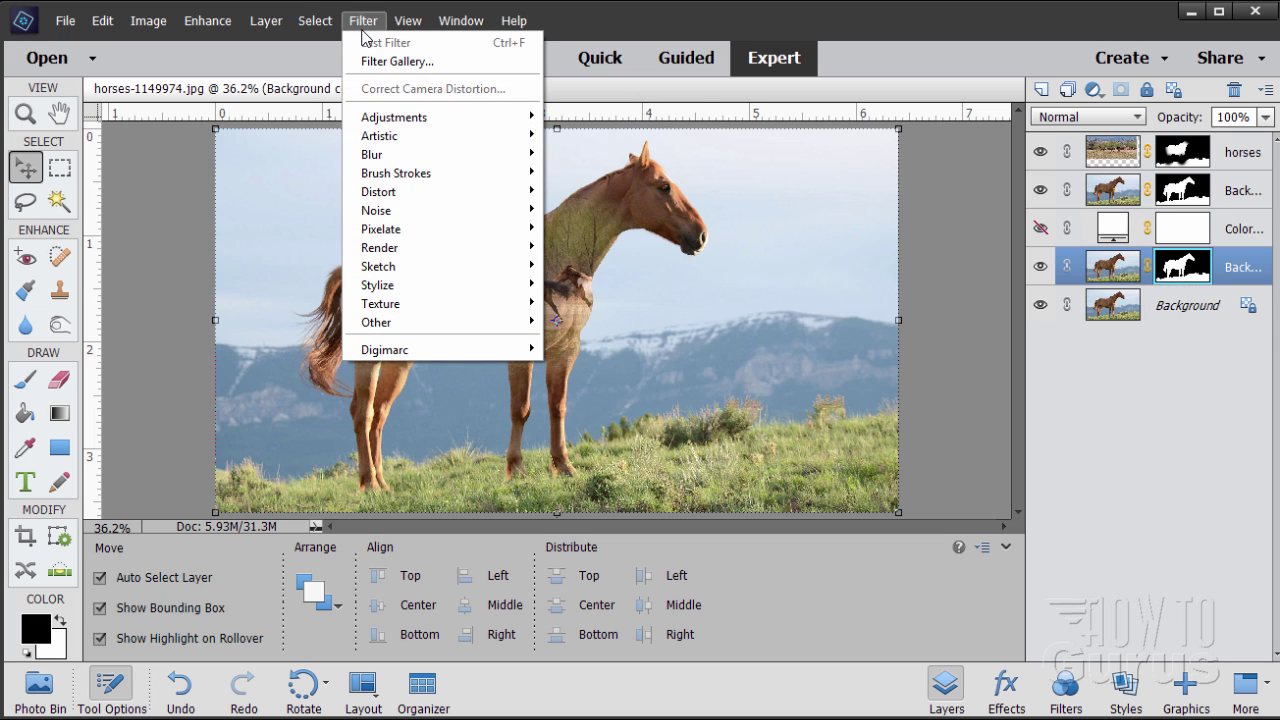
mouse_move(401, 121)
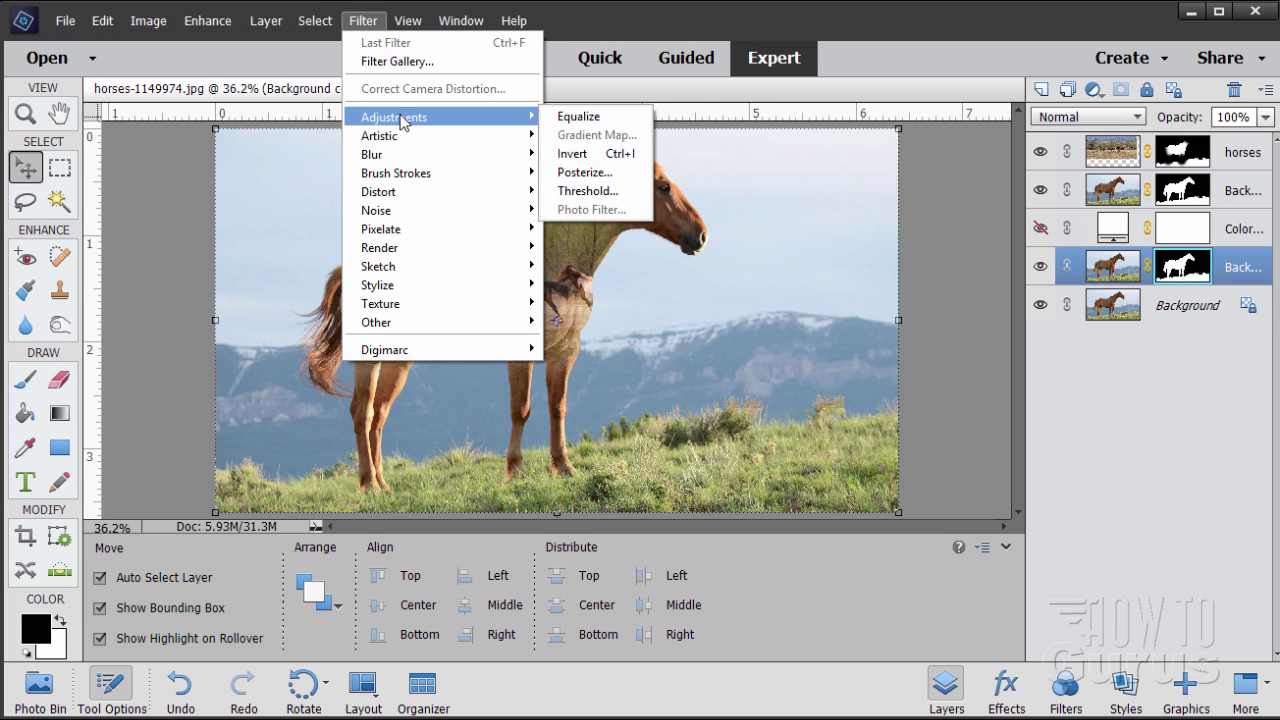
click(583, 160)
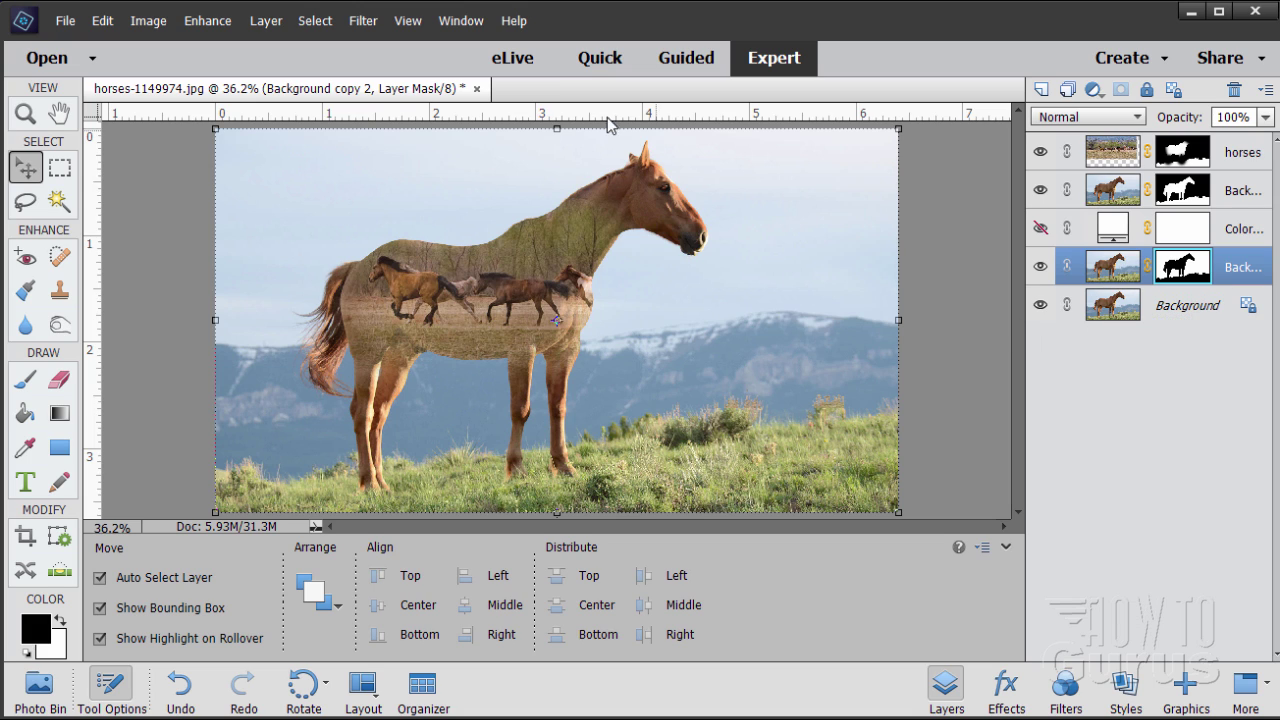
click(1075, 121)
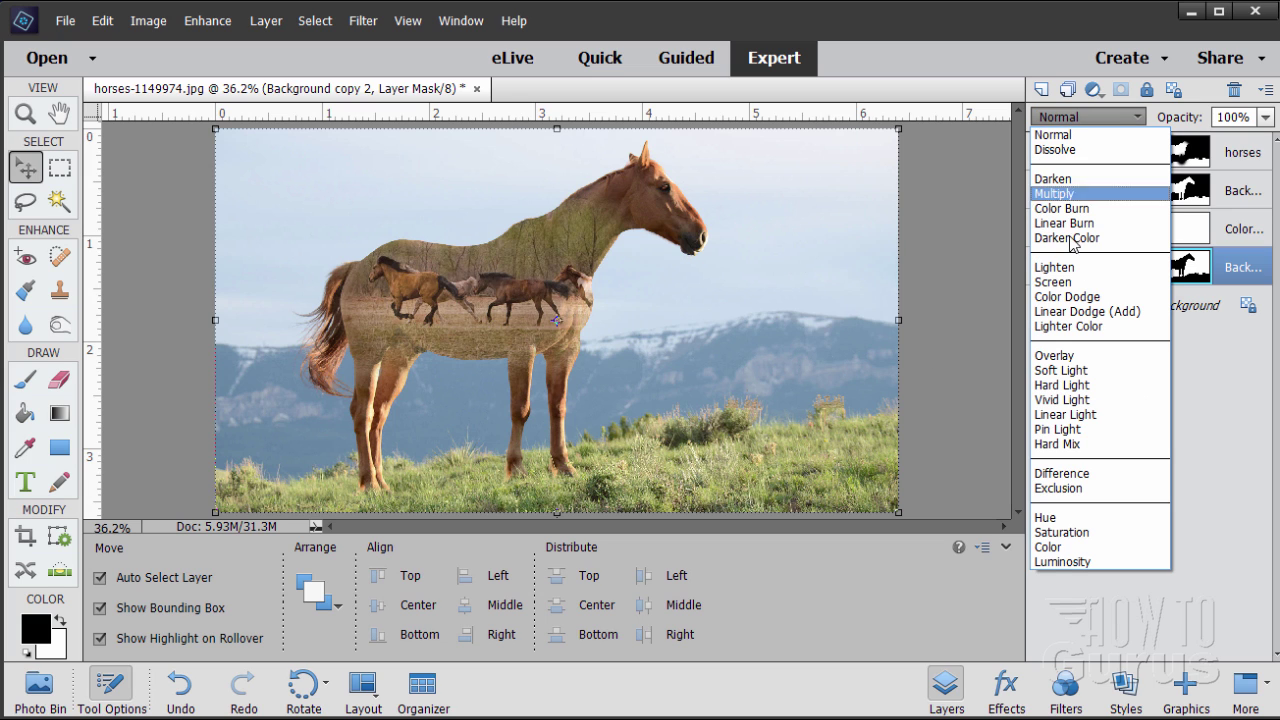
click(1052, 356)
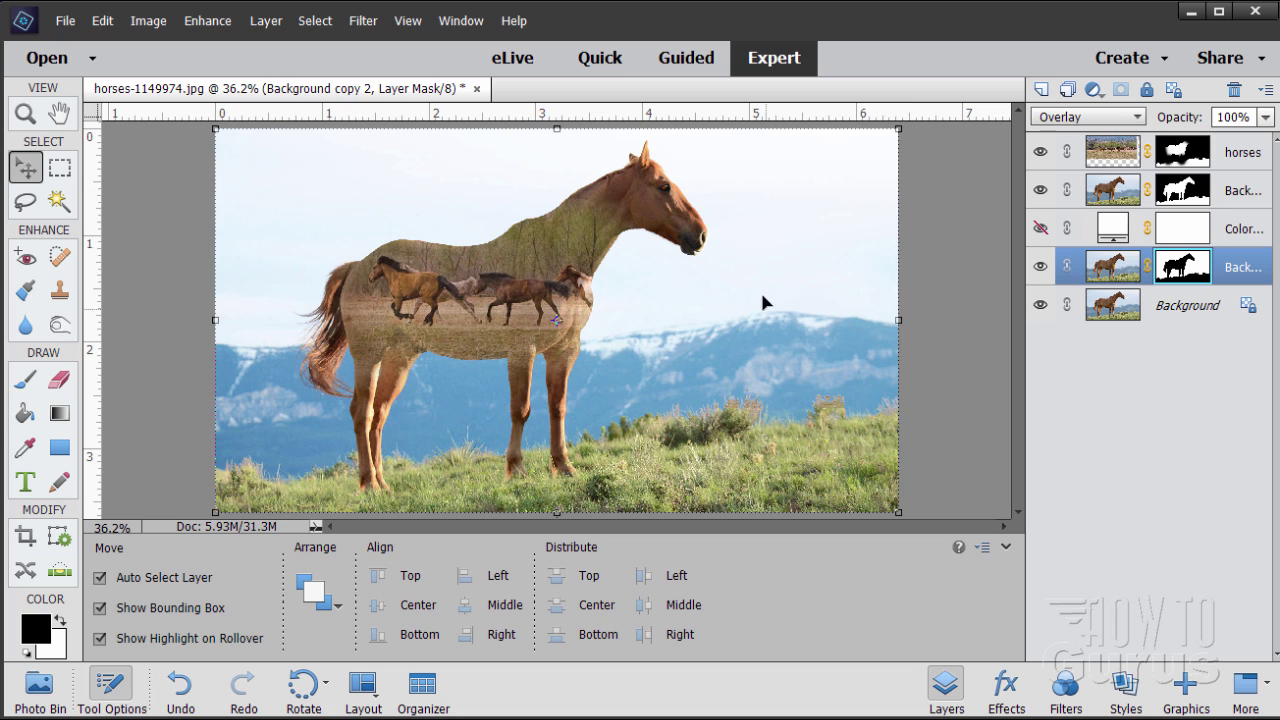
Toggle the Overlay layer's visibility to compare the sky and mountains with and without its effect
click(1041, 267)
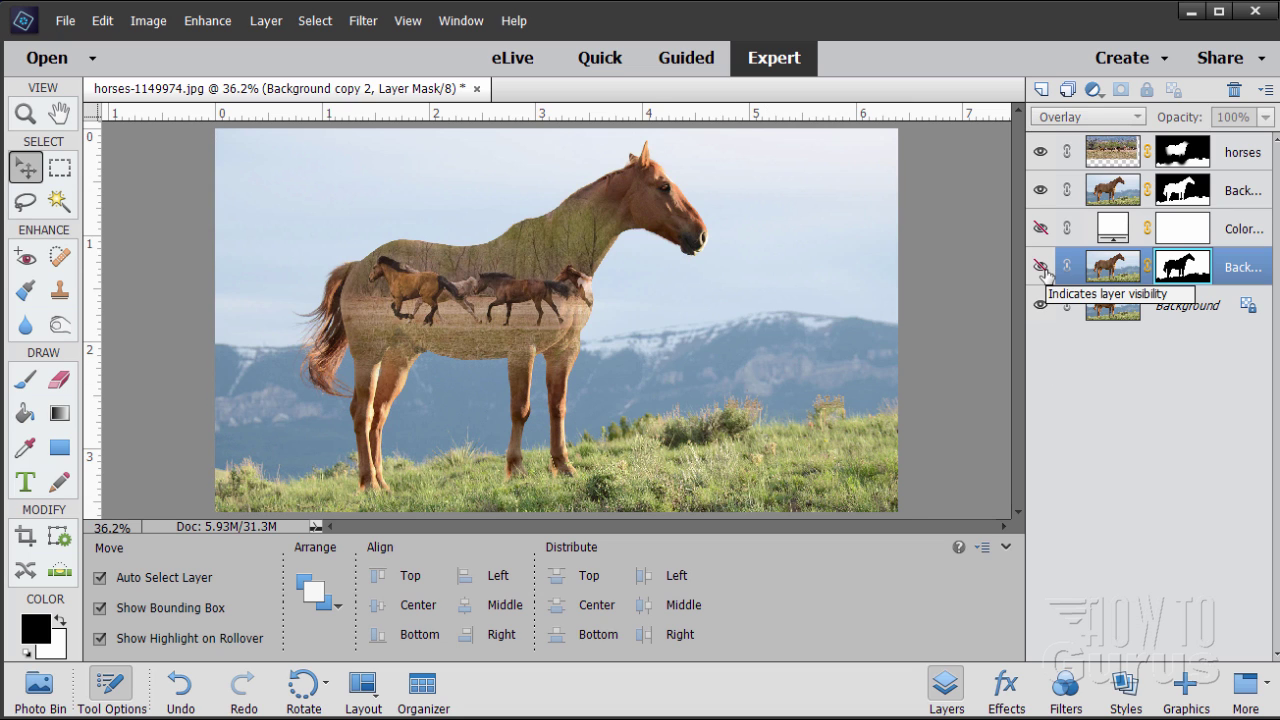
click(1041, 267)
click(1041, 267)
click(1041, 267)
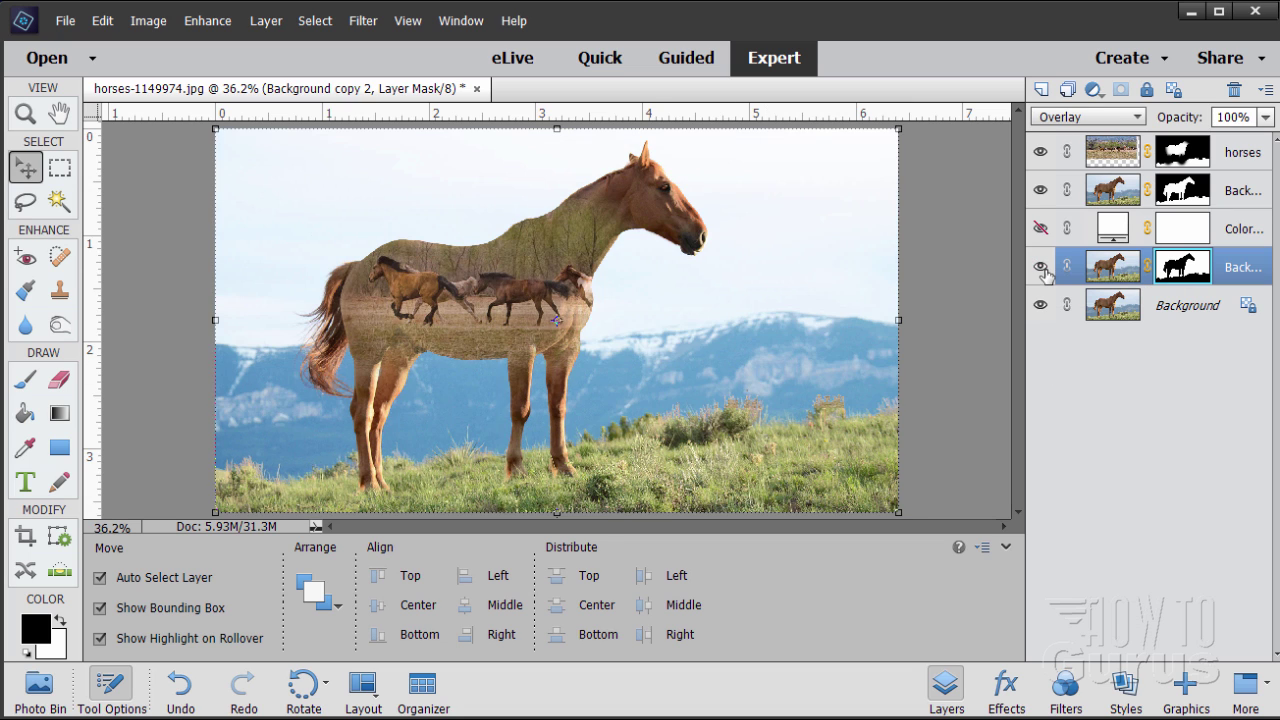
click(1041, 267)
click(1041, 267)
click(1041, 267)
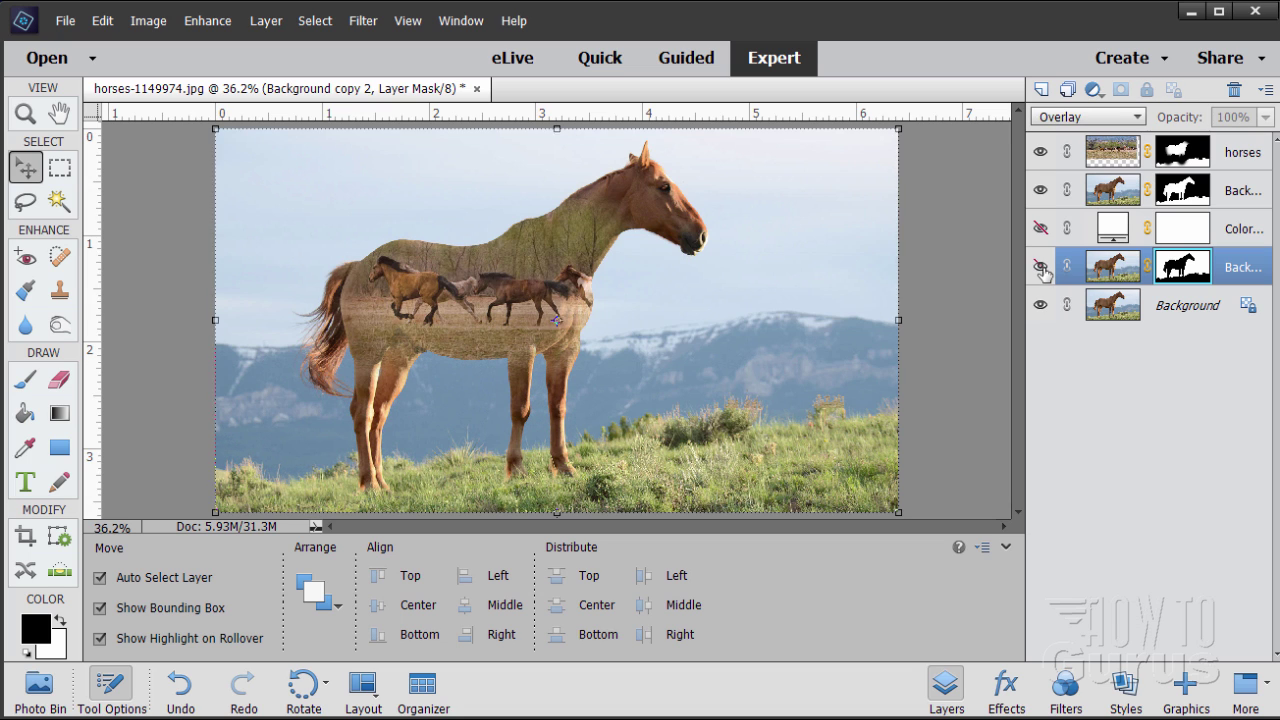
click(1041, 267)
click(1041, 267)
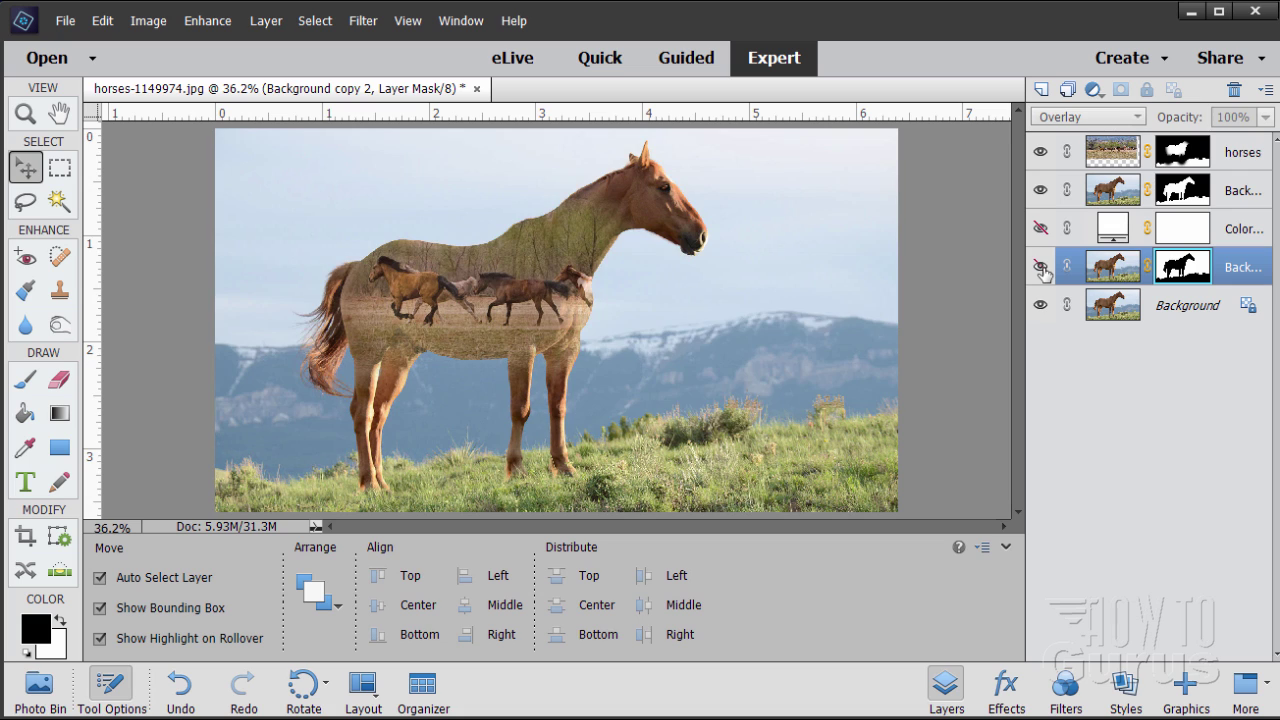
click(1041, 267)
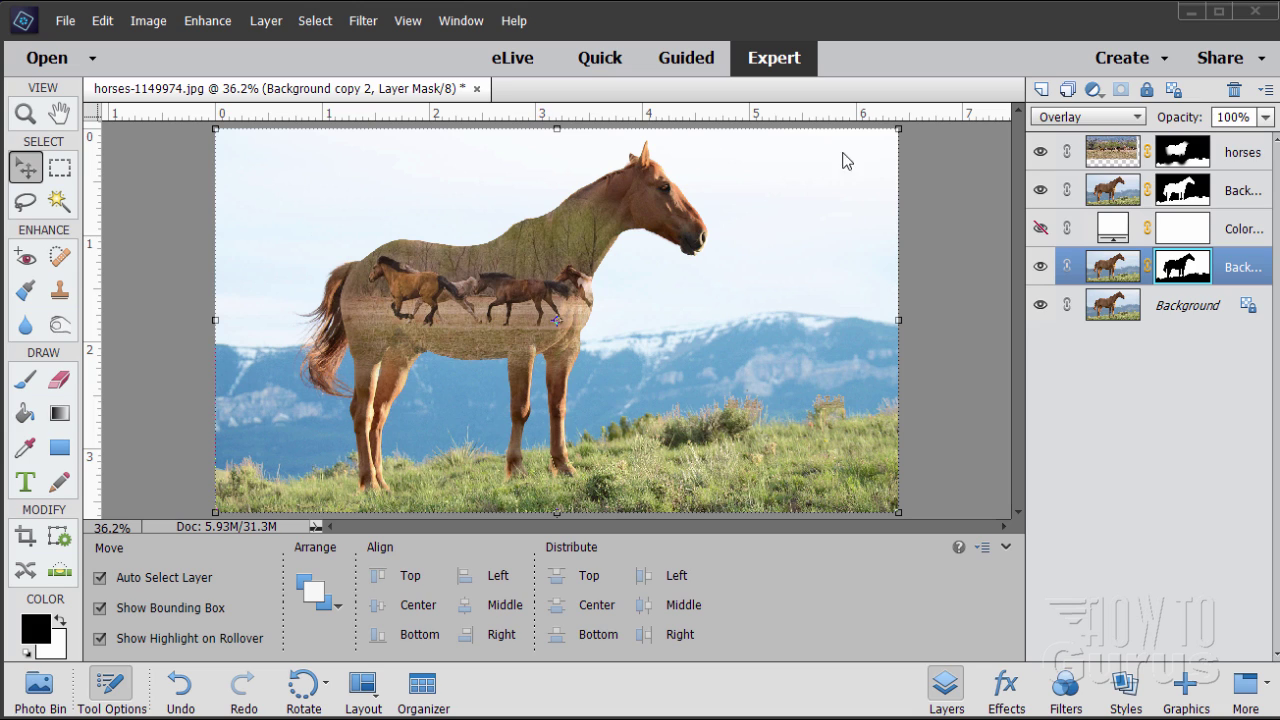
Darken the edges of the Background copy 2 image using Correct Camera Distortion with a vignette amount of -100
click(1113, 275)
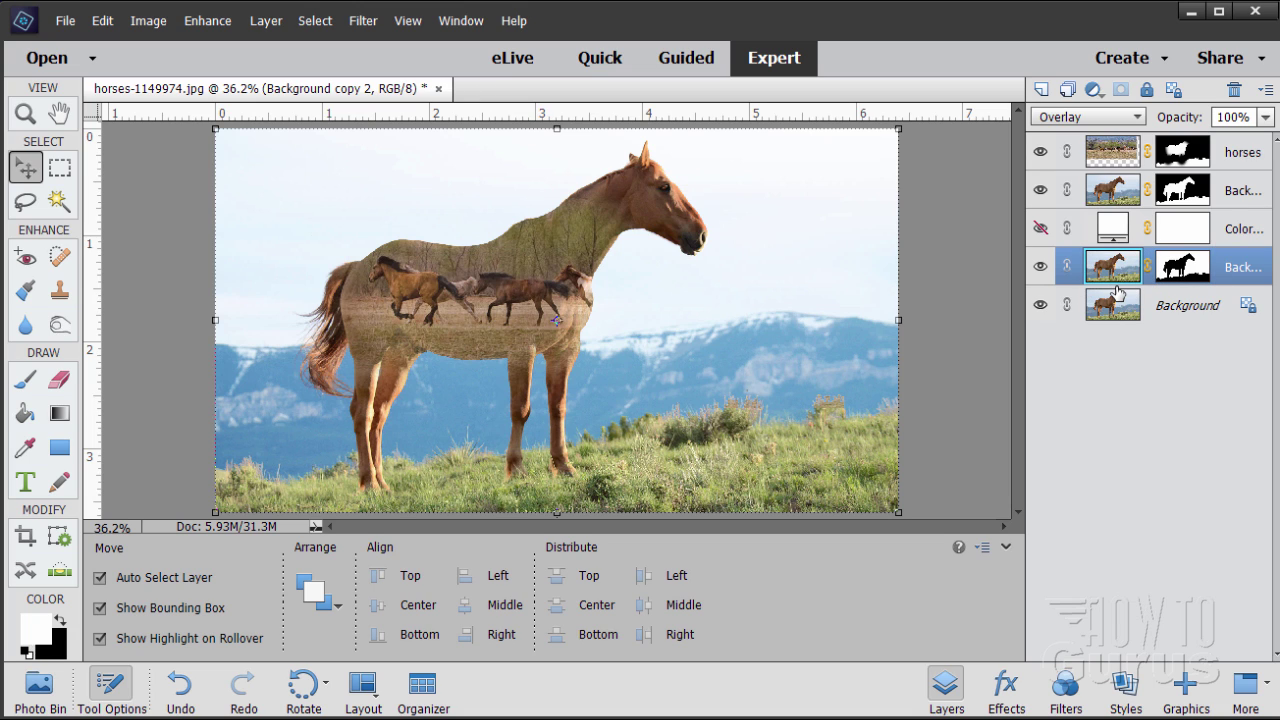
click(372, 31)
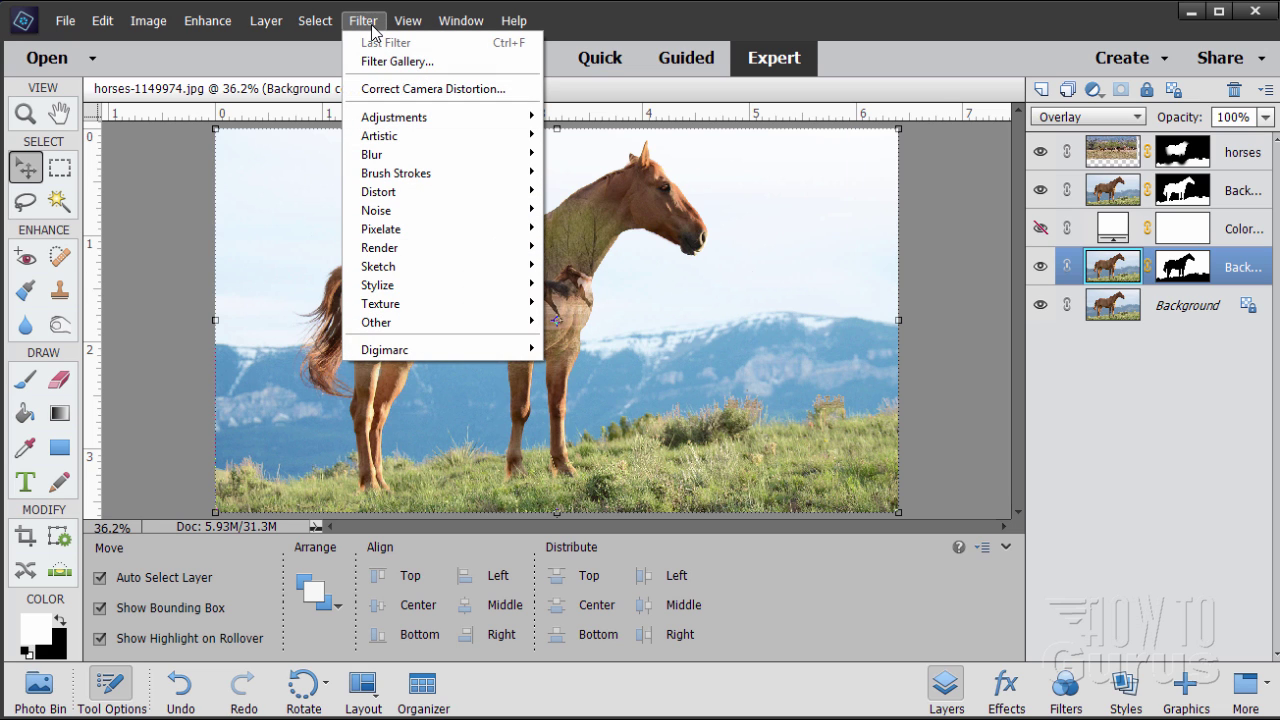
click(417, 90)
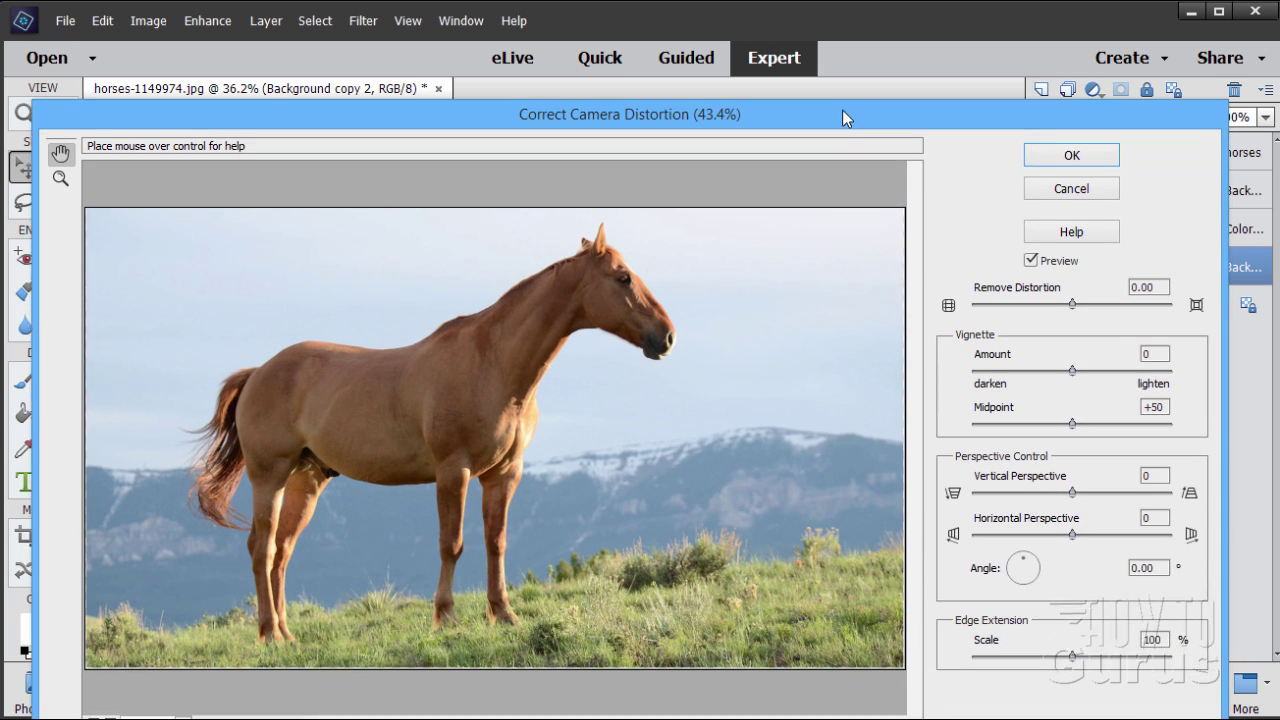
drag(842, 118, 829, 88)
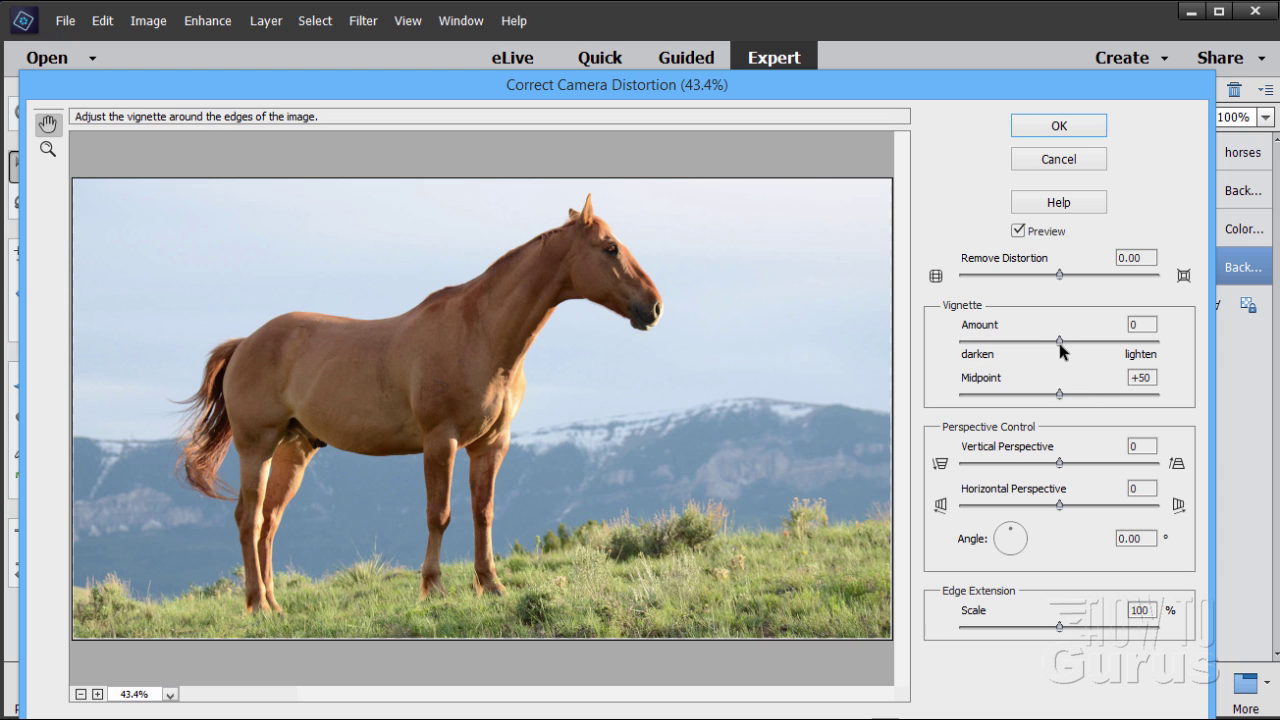
drag(1059, 341, 953, 340)
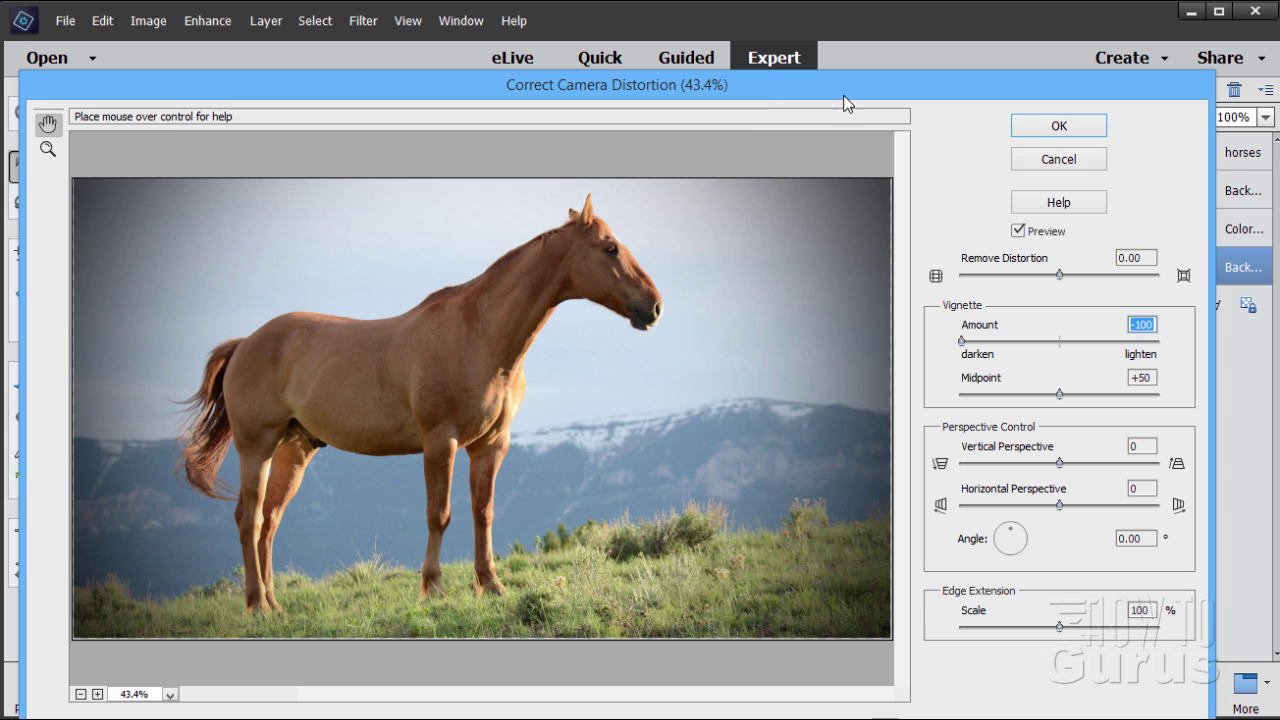
drag(844, 91, 553, 228)
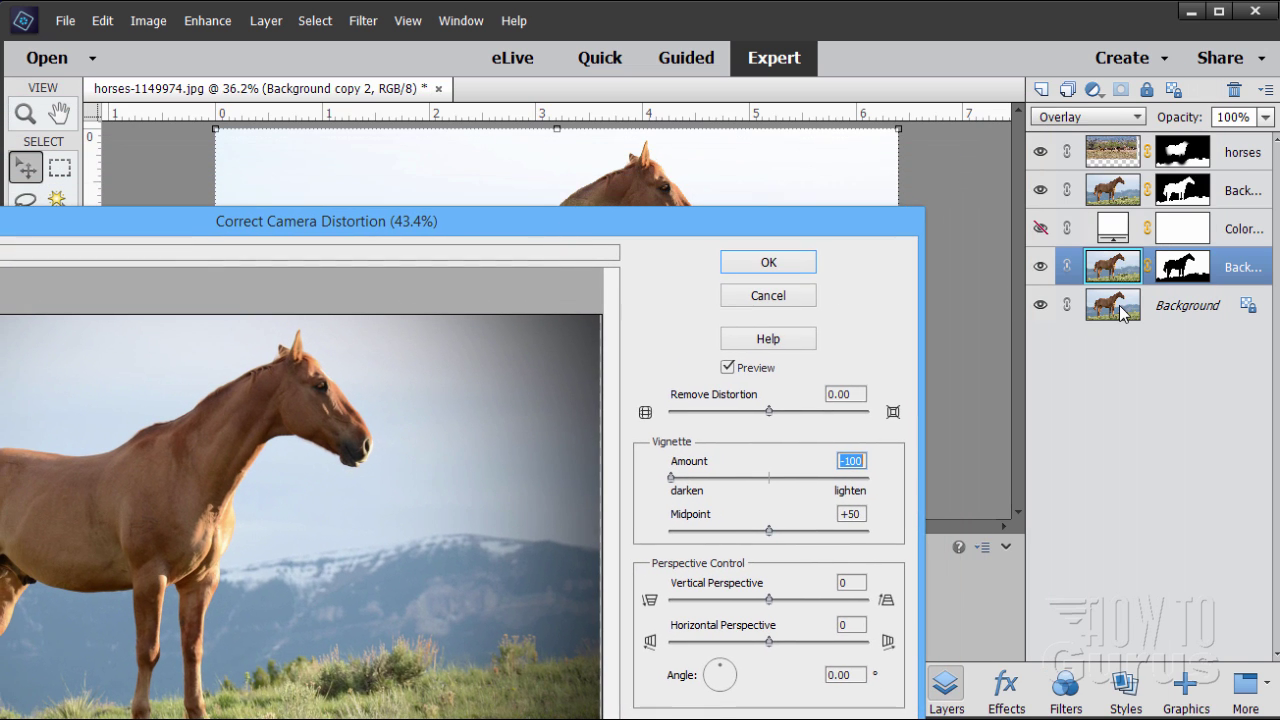
drag(716, 218, 852, 120)
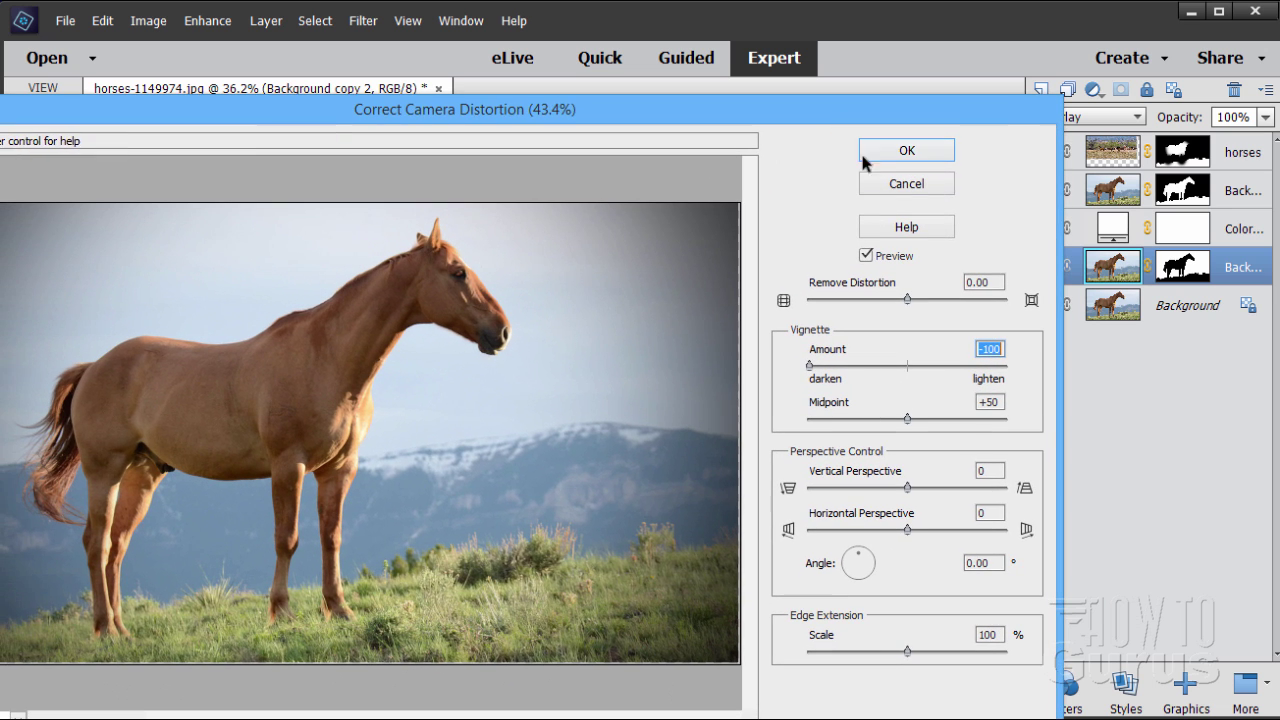
click(908, 152)
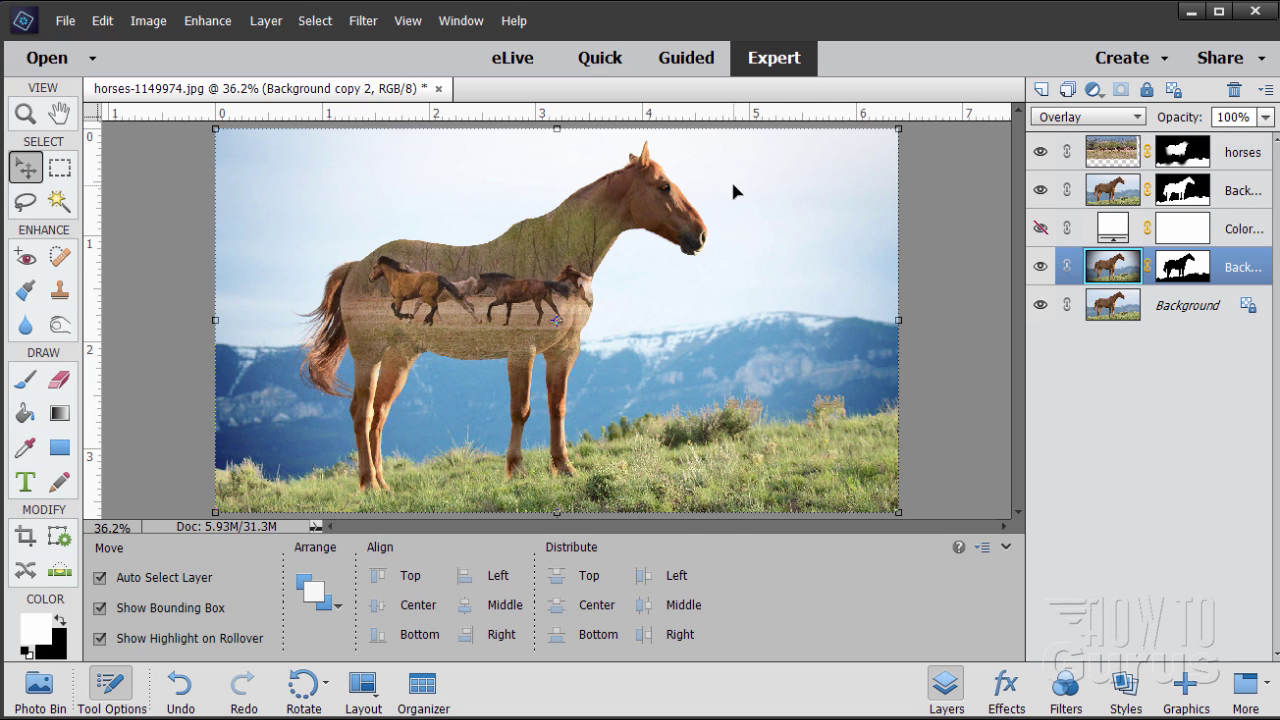
Make another duplicate of the original Background layer directly above it
click(1138, 312)
drag(1118, 312, 1041, 91)
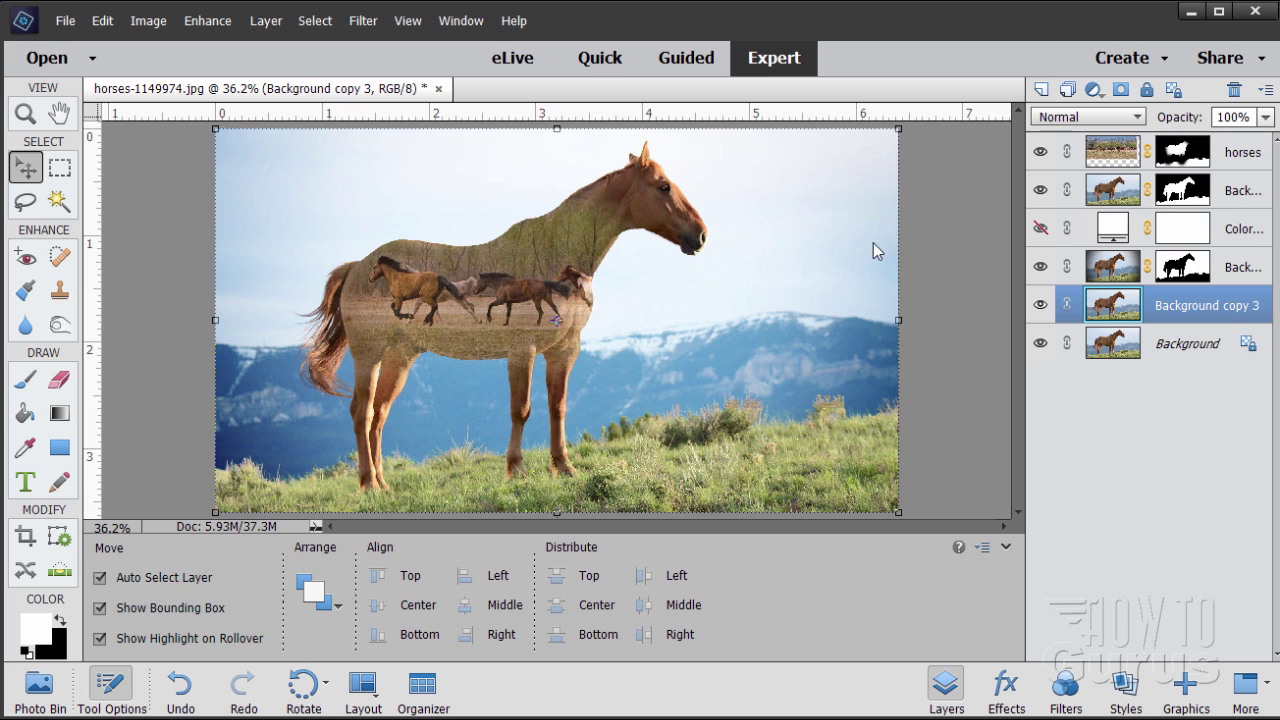
Darken the edges of the Background copy 3 image using Correct Camera Distortion with a vignette amount of -20
click(365, 24)
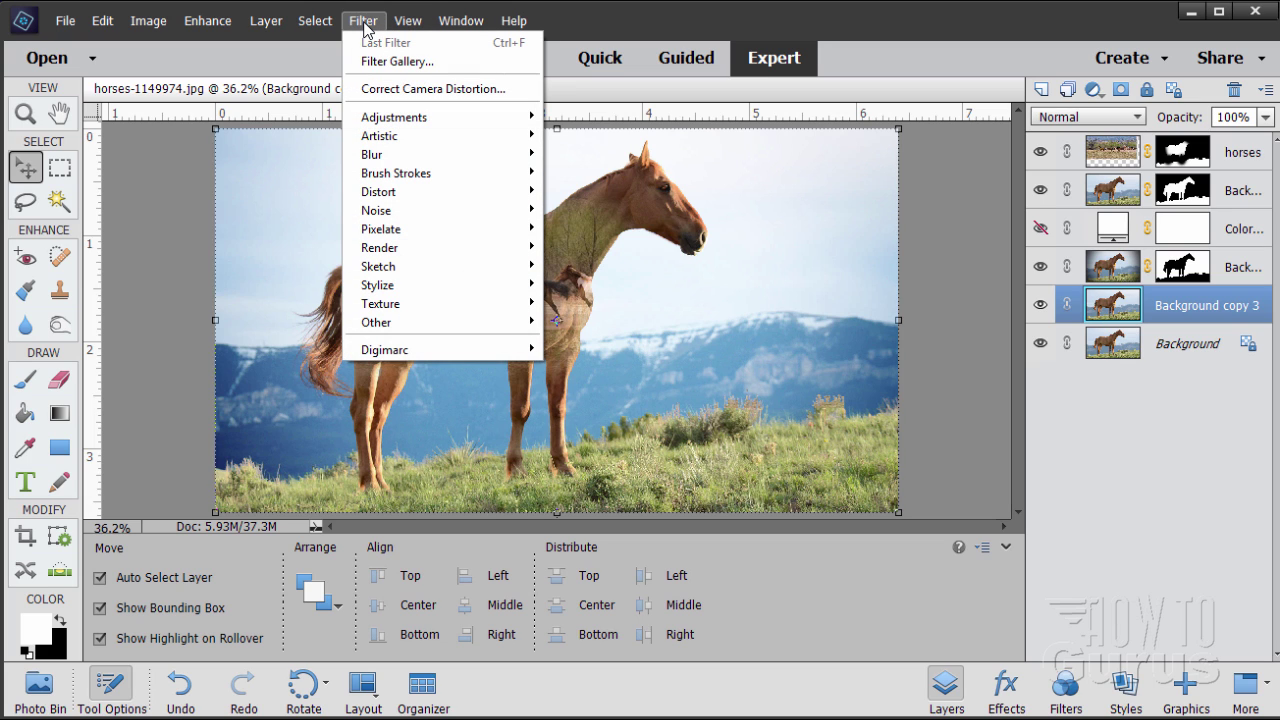
click(406, 88)
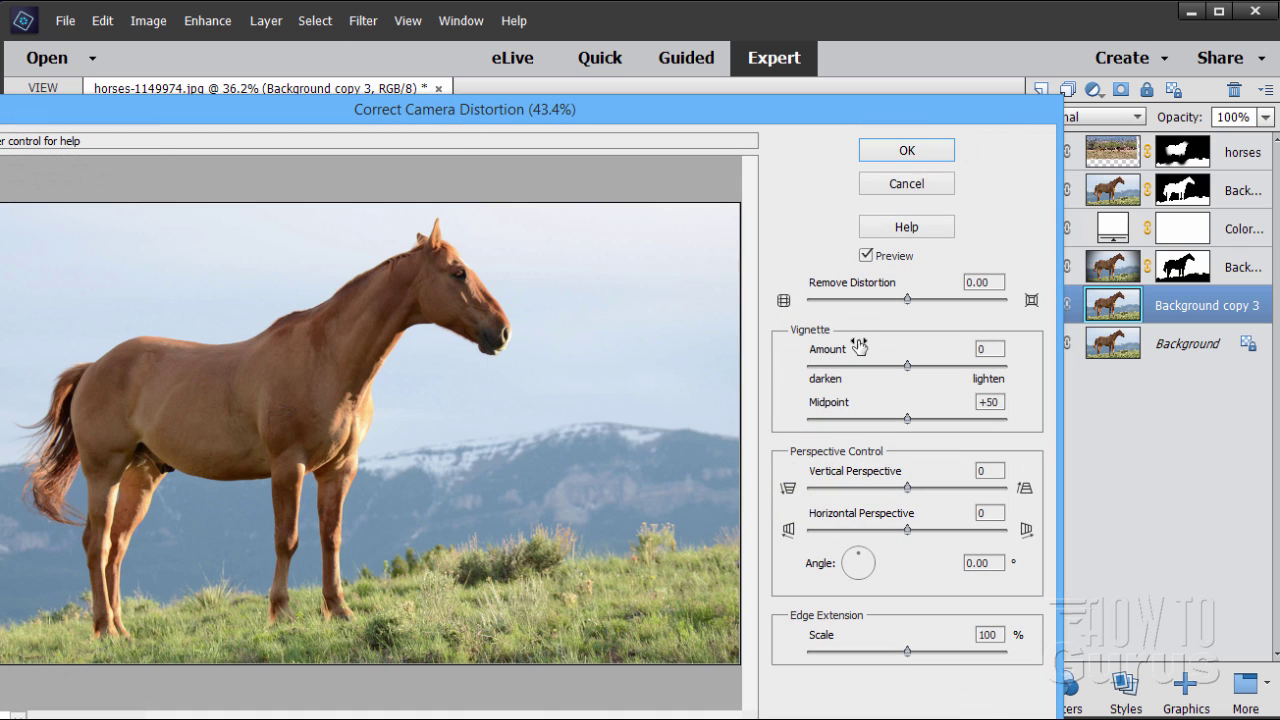
drag(908, 368, 891, 368)
mouse_move(886, 372)
mouse_down()
mouse_move(906, 366)
mouse_move(811, 371)
mouse_move(900, 366)
mouse_move(883, 369)
mouse_up()
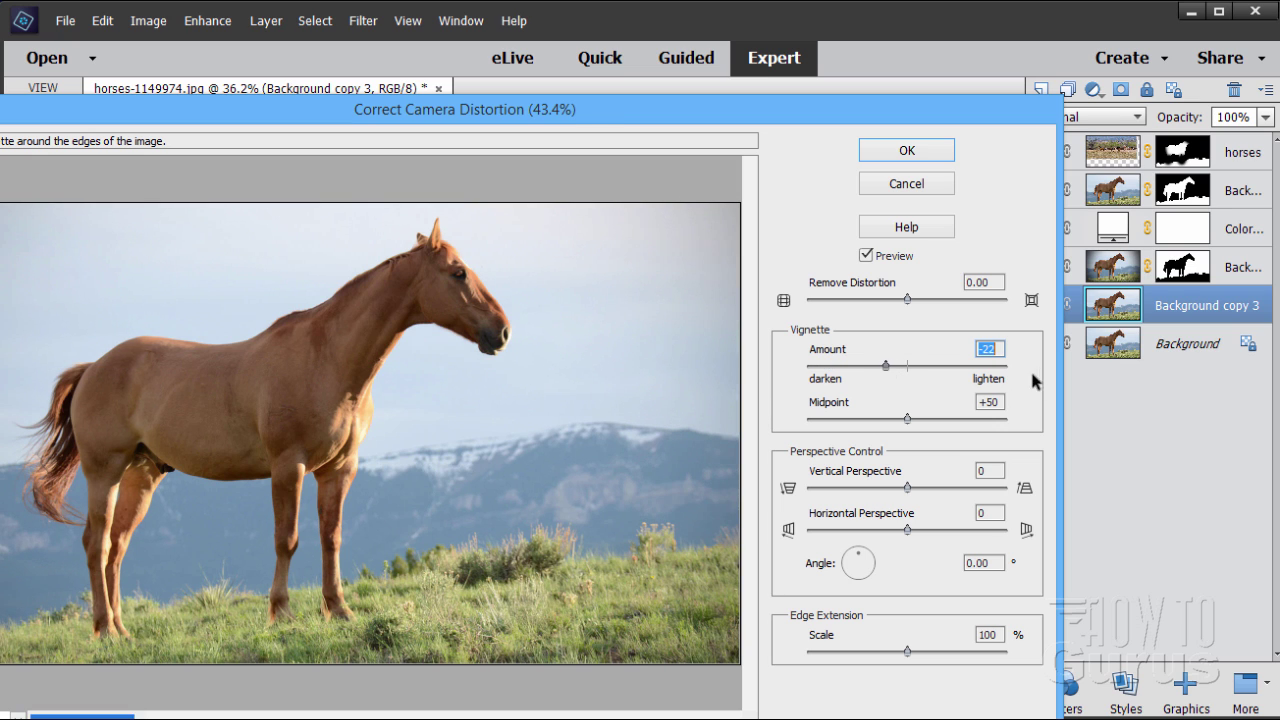
click(991, 350)
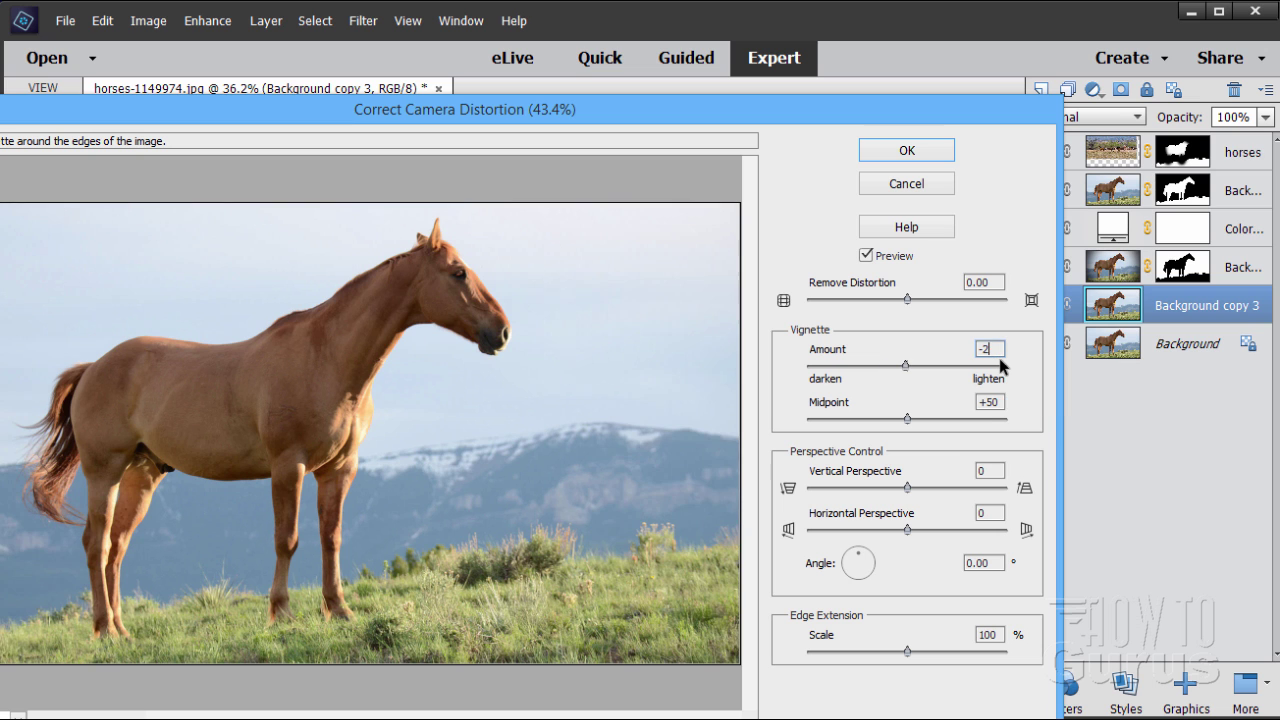
key(BackSpace)
text(0)
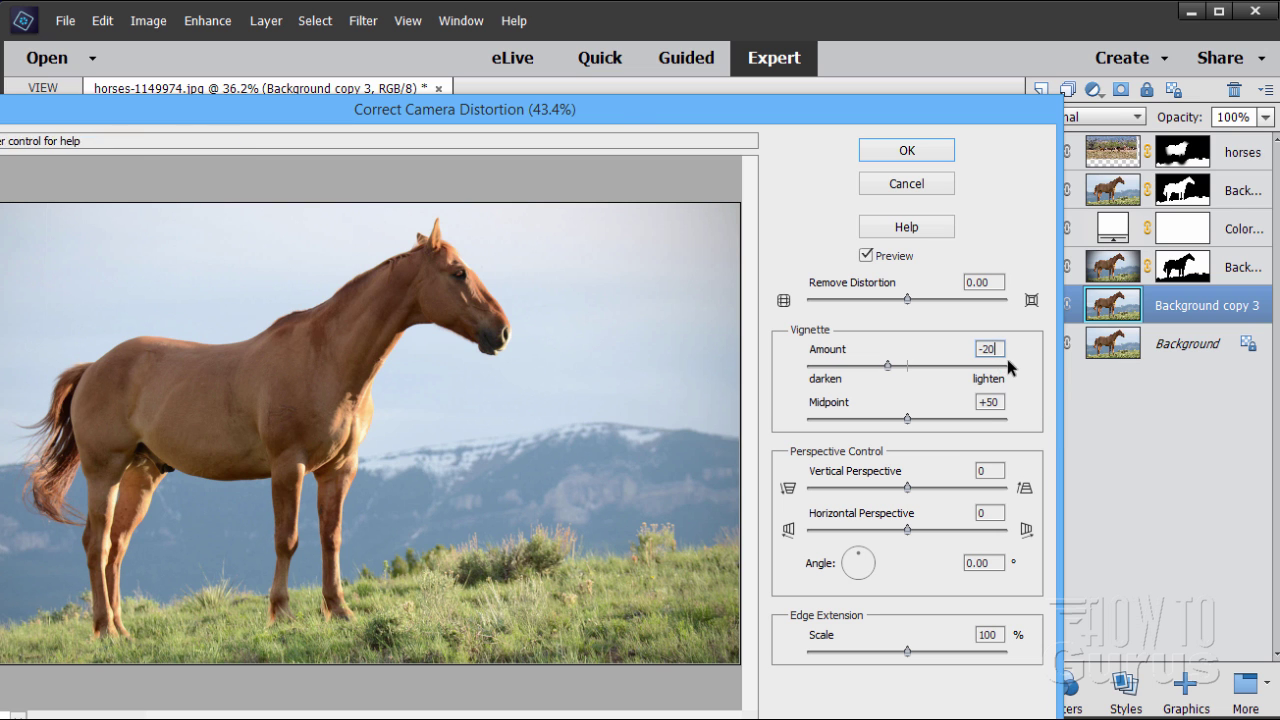
click(907, 151)
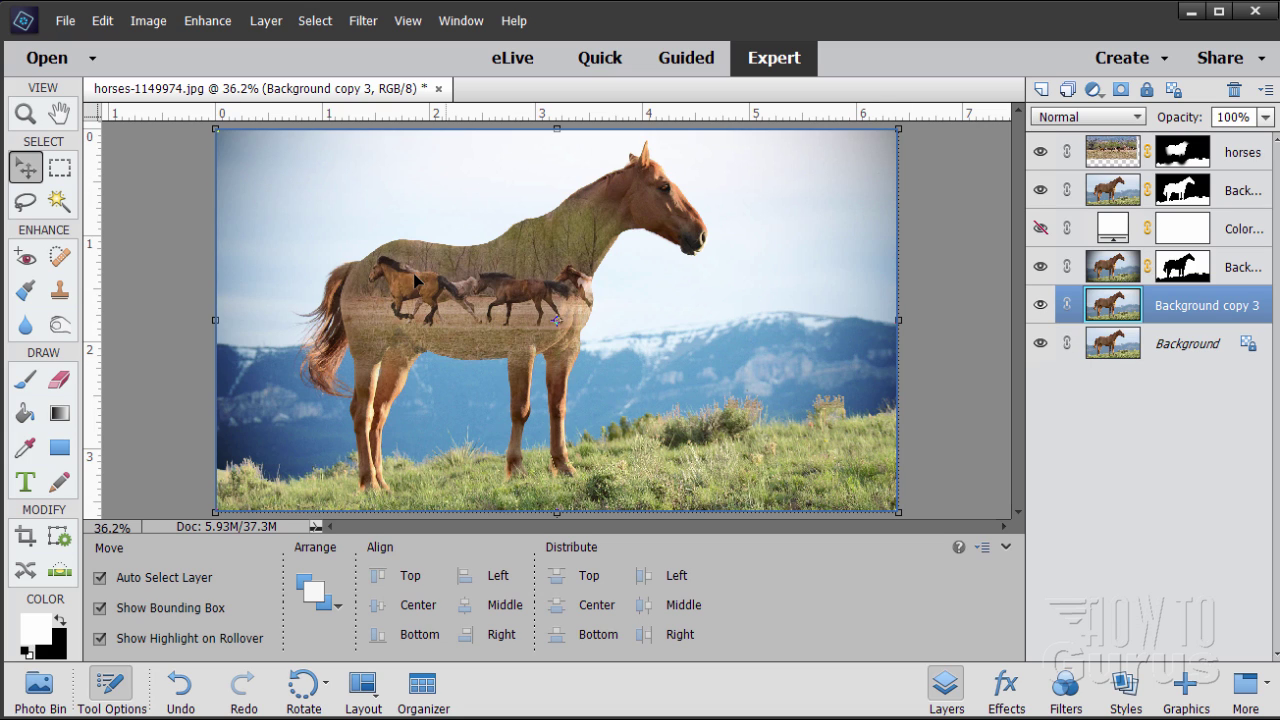
Toggle the visibility of Background copy 3 and the Overlay layer above it to compare their vignette effects
click(1041, 306)
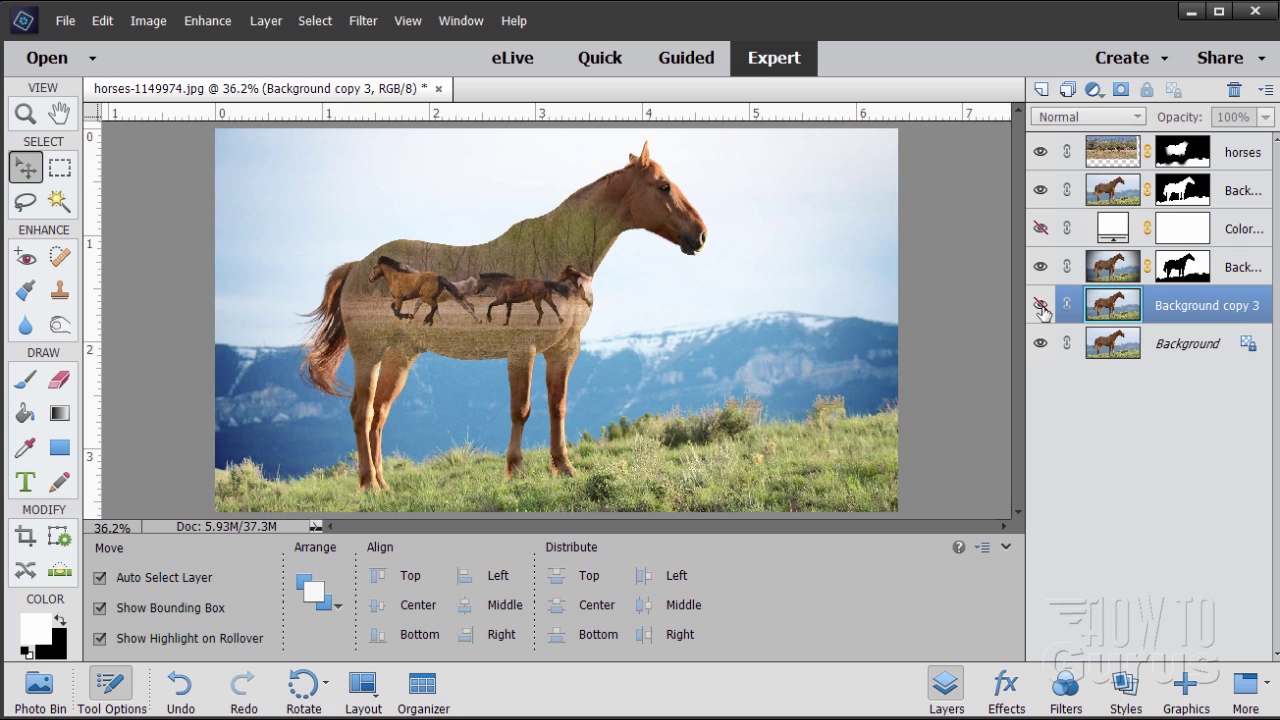
click(1042, 309)
click(1041, 309)
click(1041, 268)
click(1041, 268)
click(1041, 268)
click(1041, 268)
click(1041, 305)
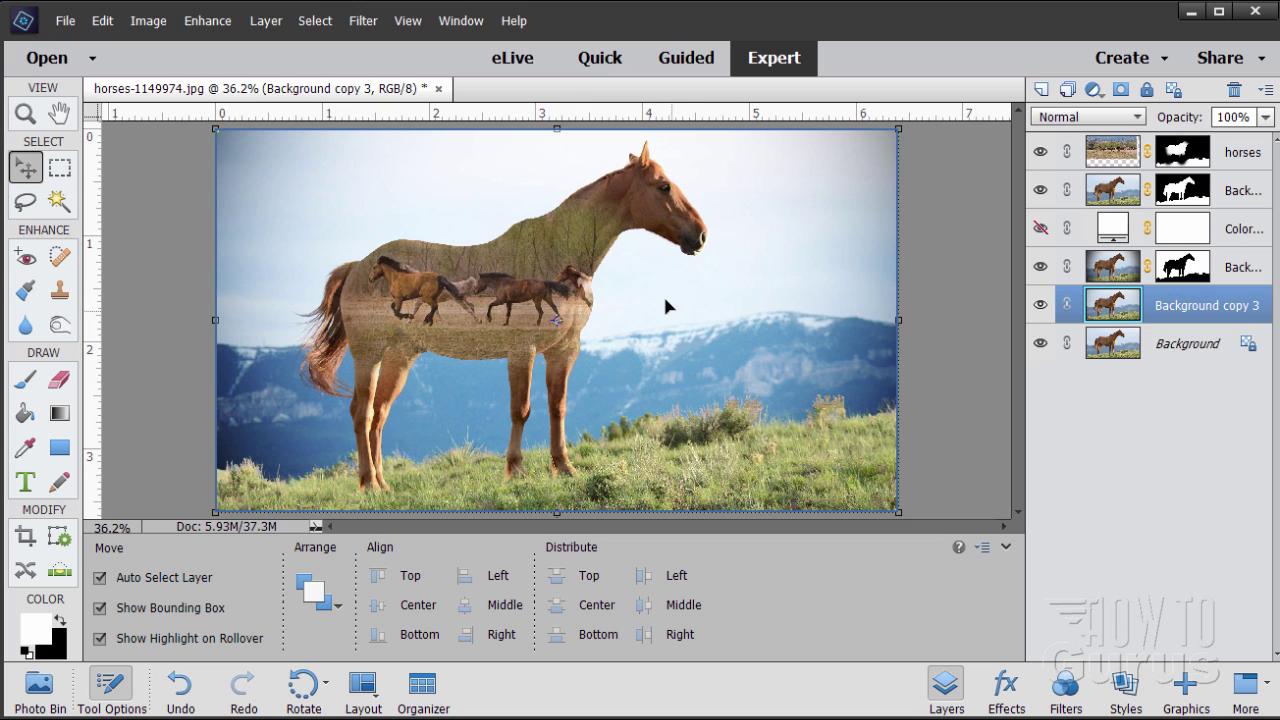
Add a Levels adjustment layer above the masked Background copy layer, using that layer as its clipping mask
click(1120, 192)
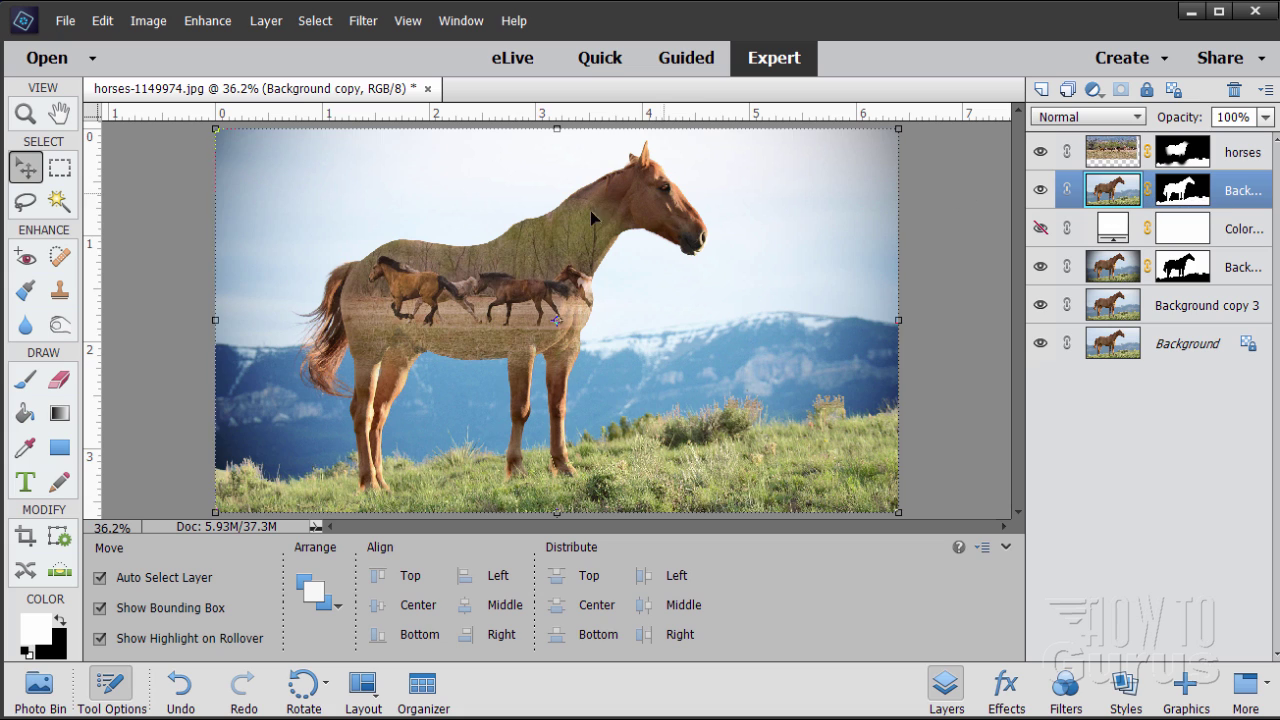
click(266, 21)
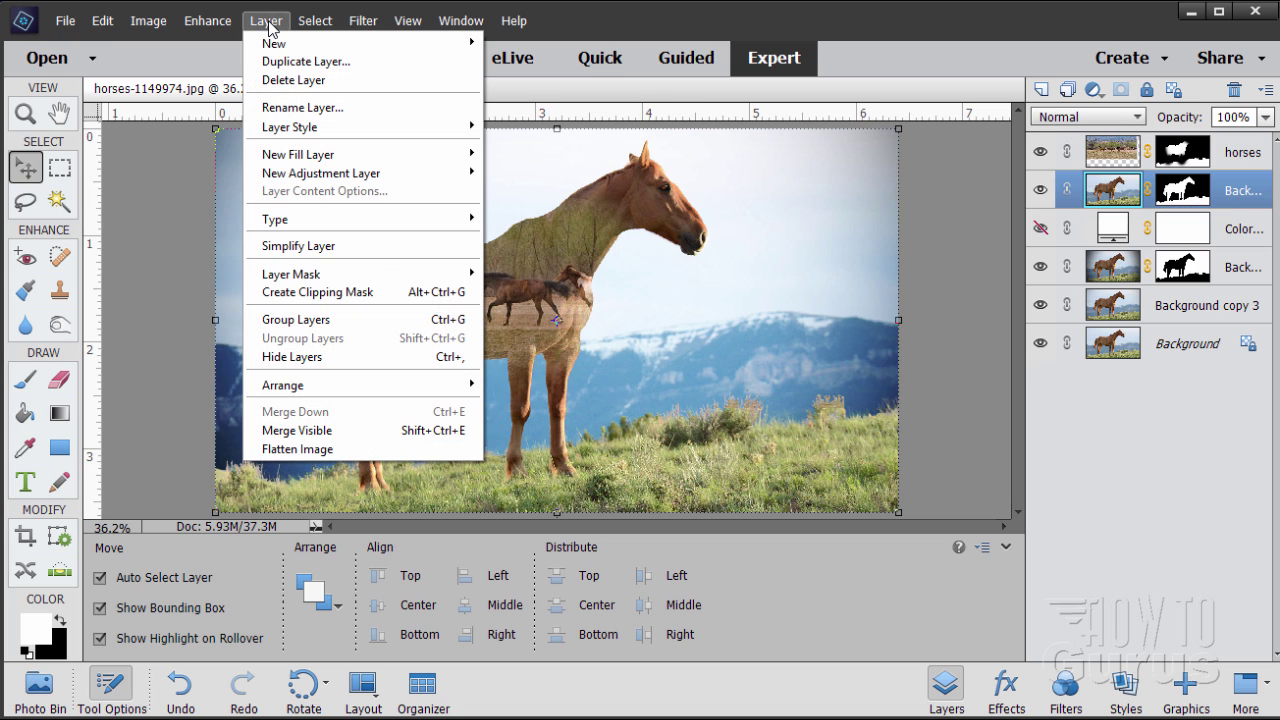
mouse_move(370, 173)
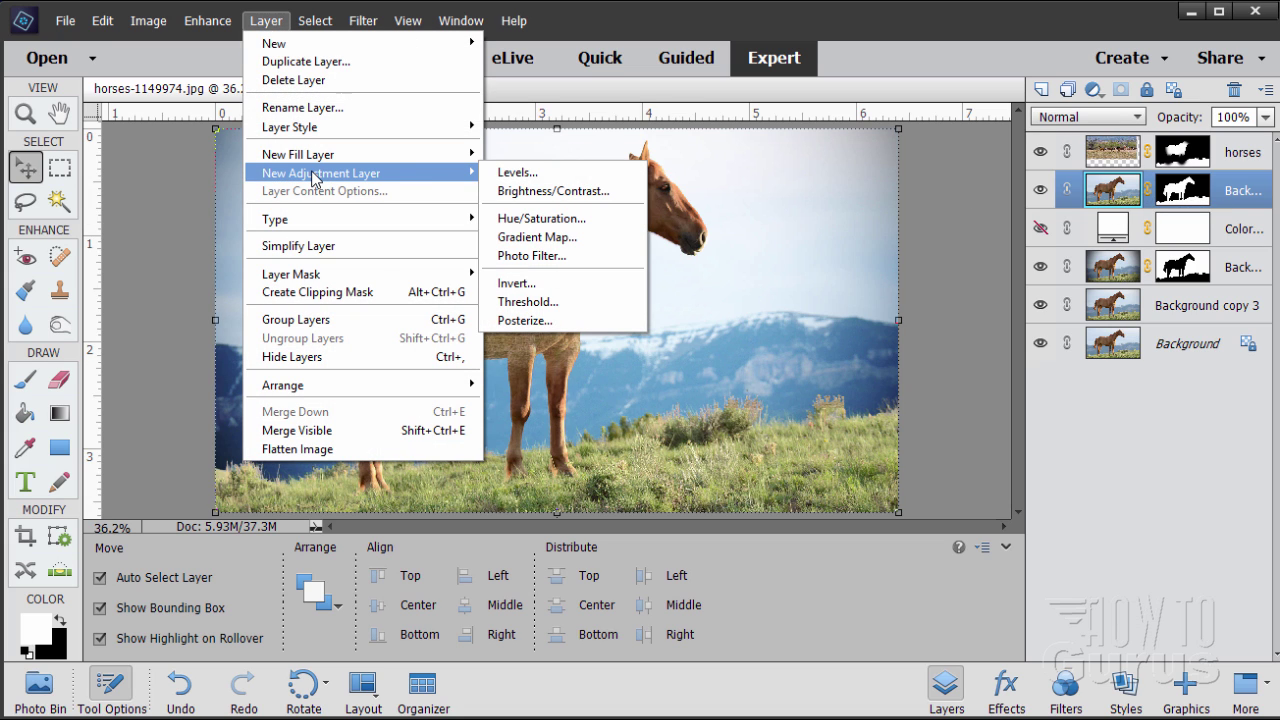
click(519, 175)
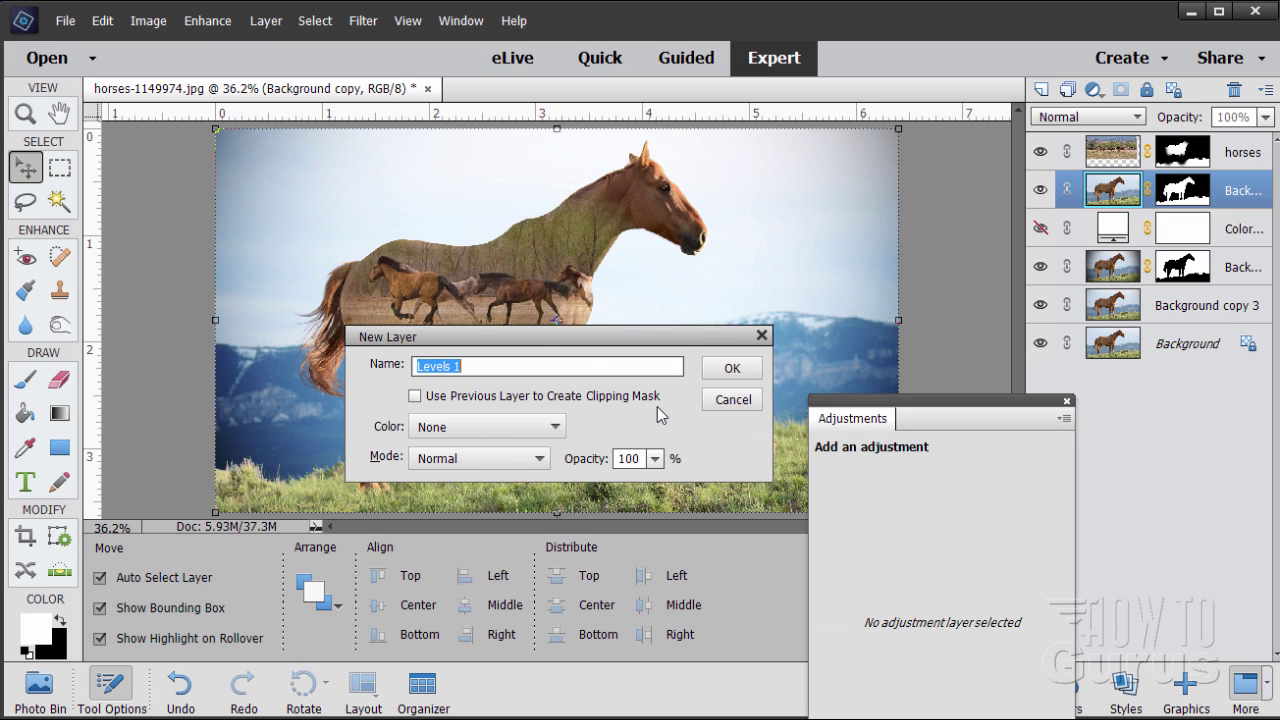
click(417, 398)
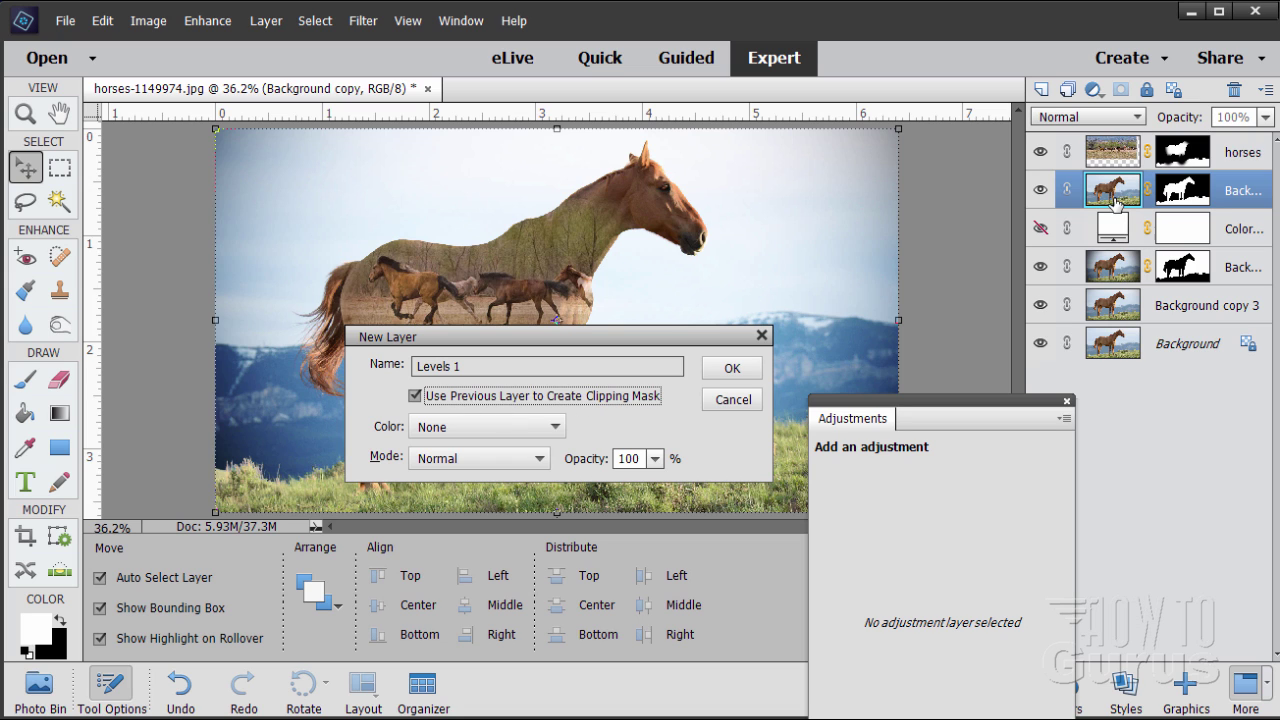
click(736, 369)
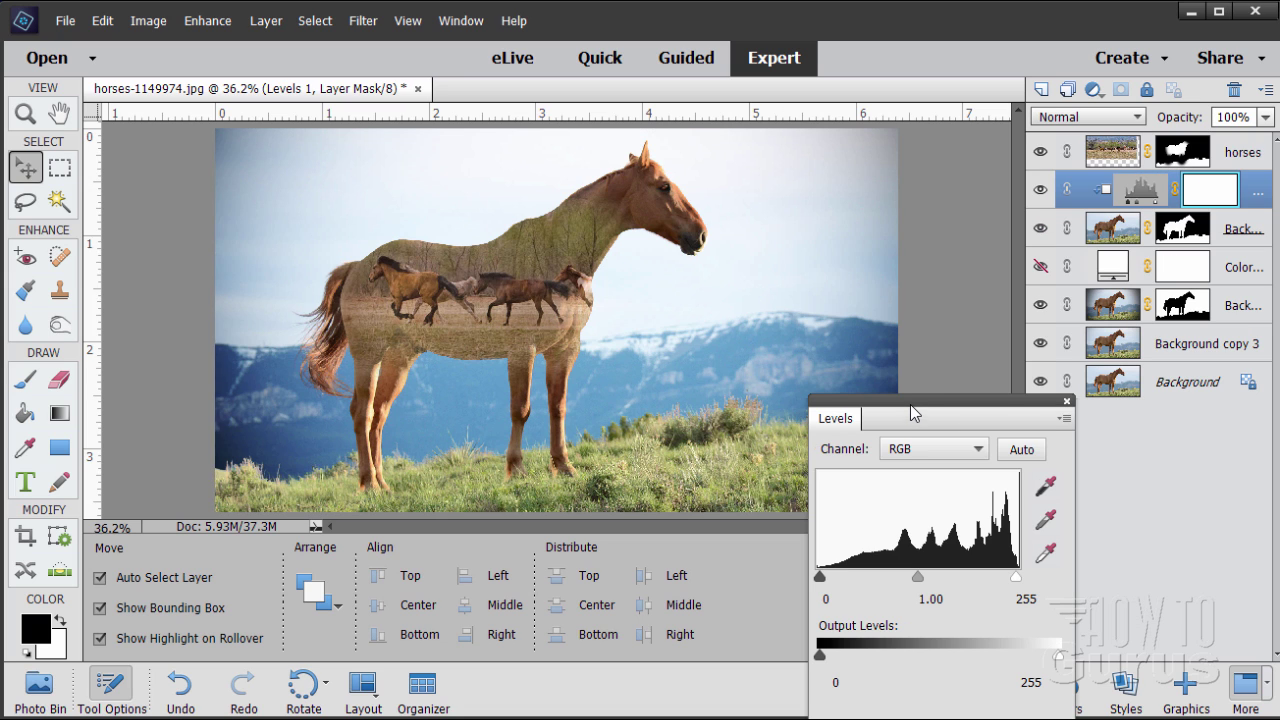
Set the Levels input black point to 41 and the white point to 242 to strengthen the horse and grass contrast
drag(912, 416, 991, 309)
mouse_move(878, 476)
mouse_down()
mouse_move(906, 476)
mouse_move(878, 474)
mouse_up()
mouse_move(1074, 469)
mouse_down()
mouse_move(1050, 469)
mouse_move(1090, 465)
mouse_move(1052, 472)
mouse_move(1076, 470)
mouse_up()
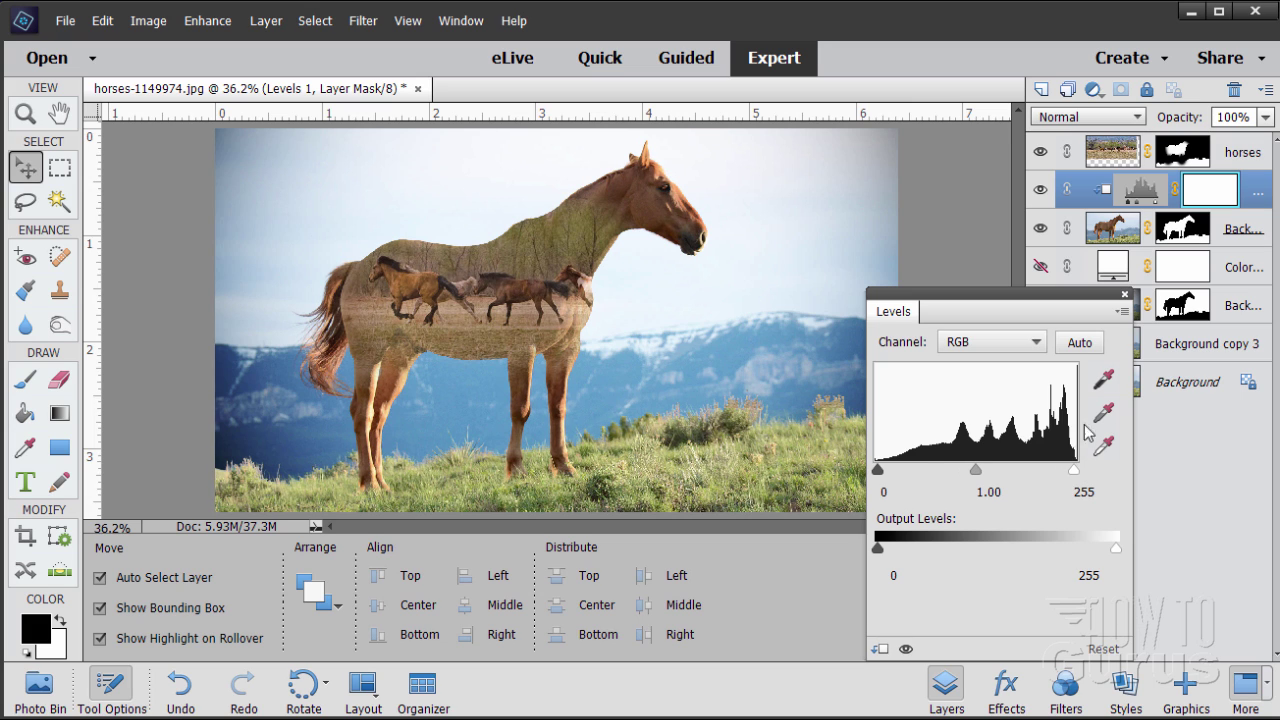
drag(882, 470, 901, 470)
click(893, 491)
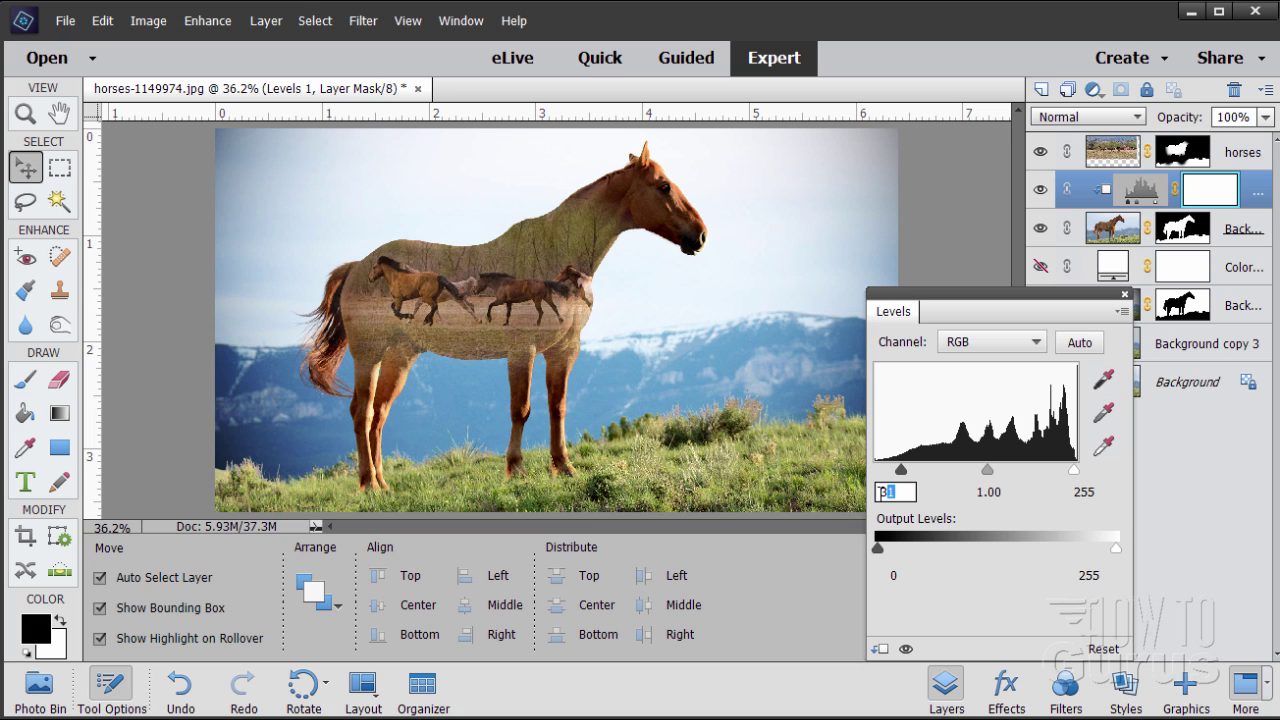
text(41)
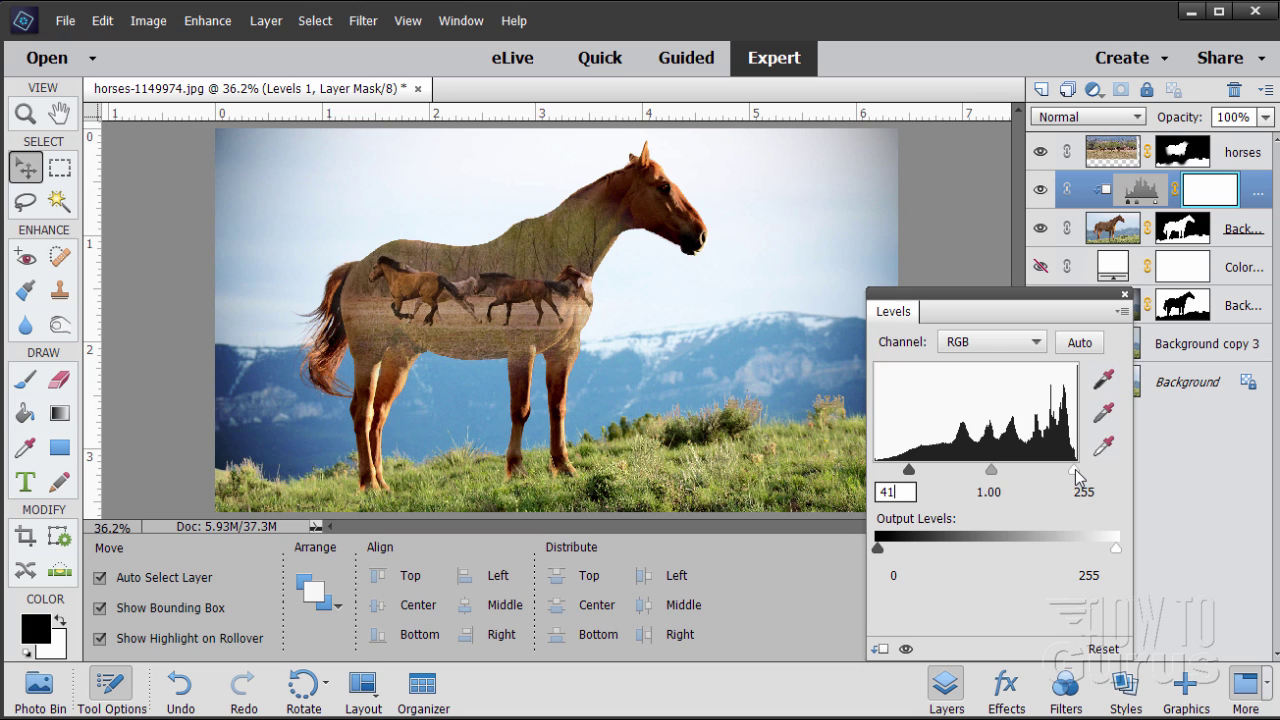
drag(1075, 469, 1063, 471)
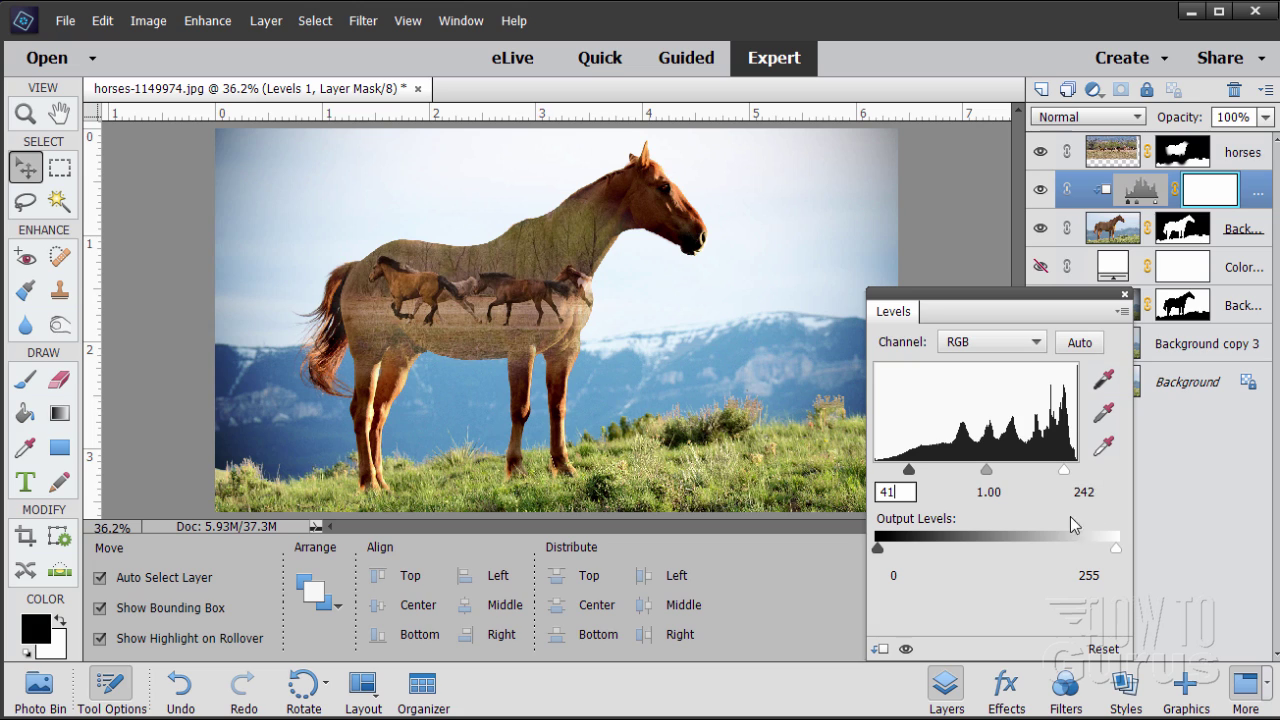
click(1125, 297)
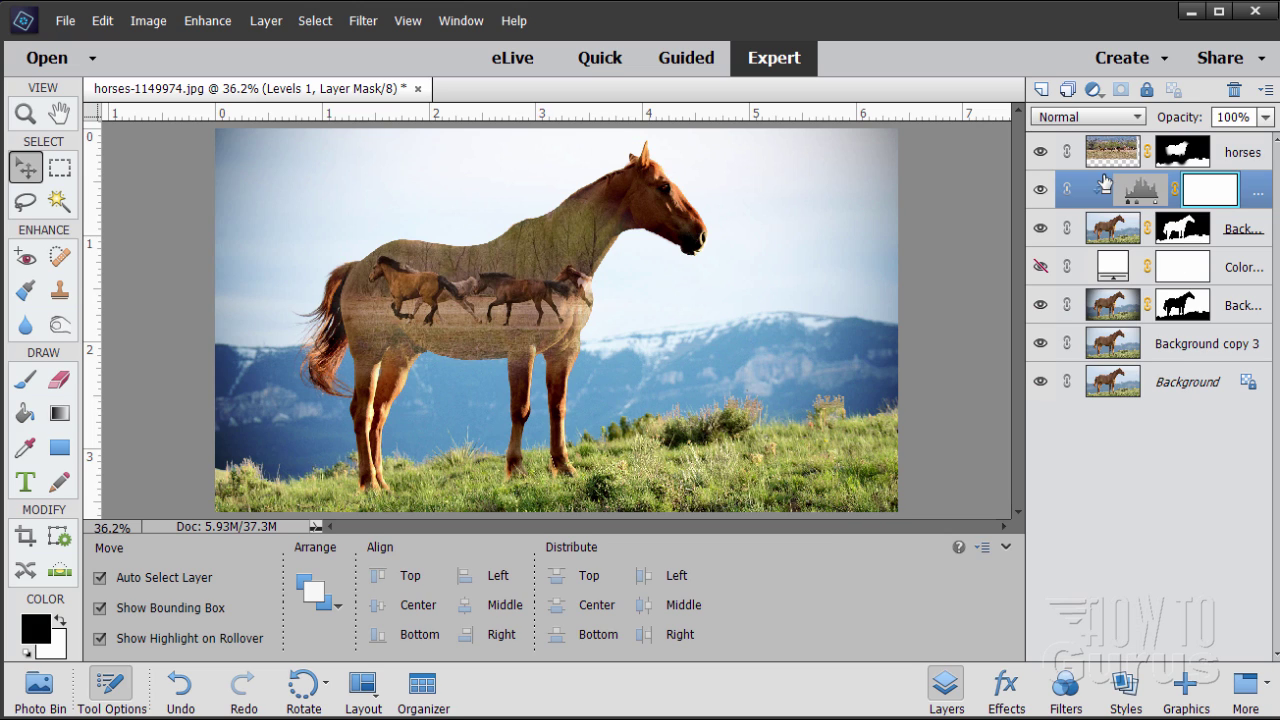
Toggle the Levels layer's visibility to compare the horse and foreground with and without the adjustment
click(1040, 190)
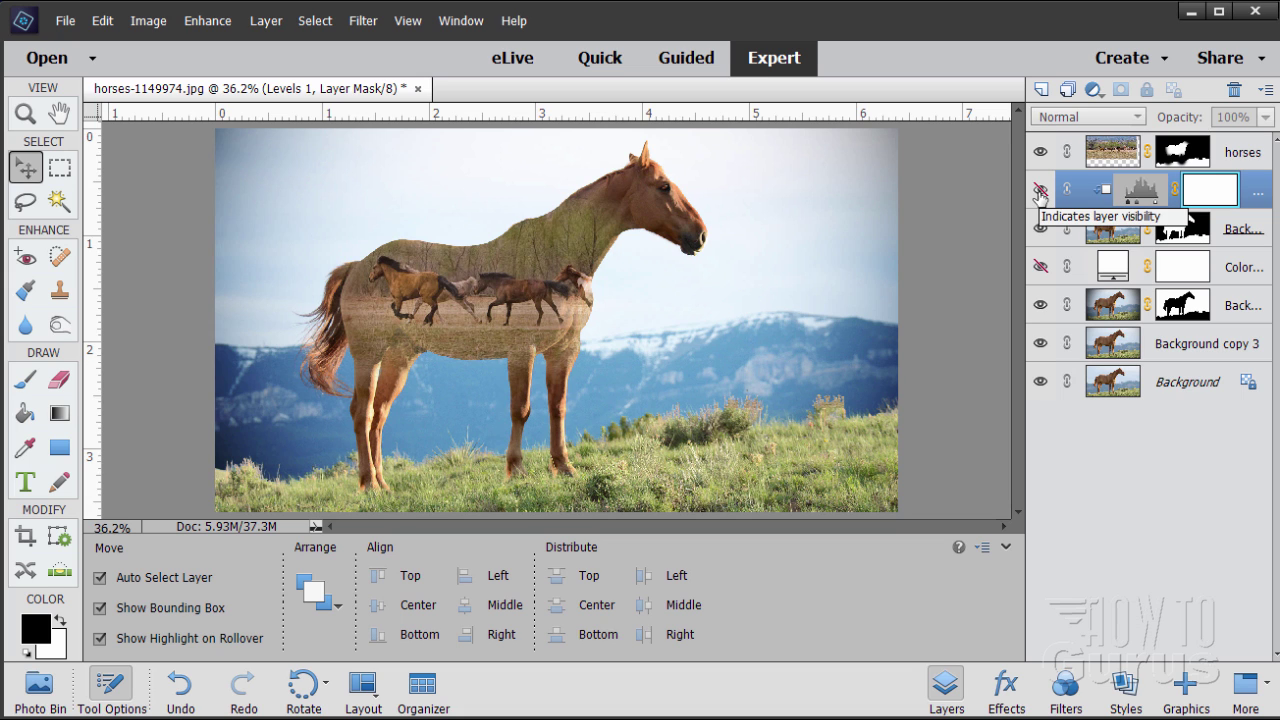
click(1040, 190)
click(1040, 190)
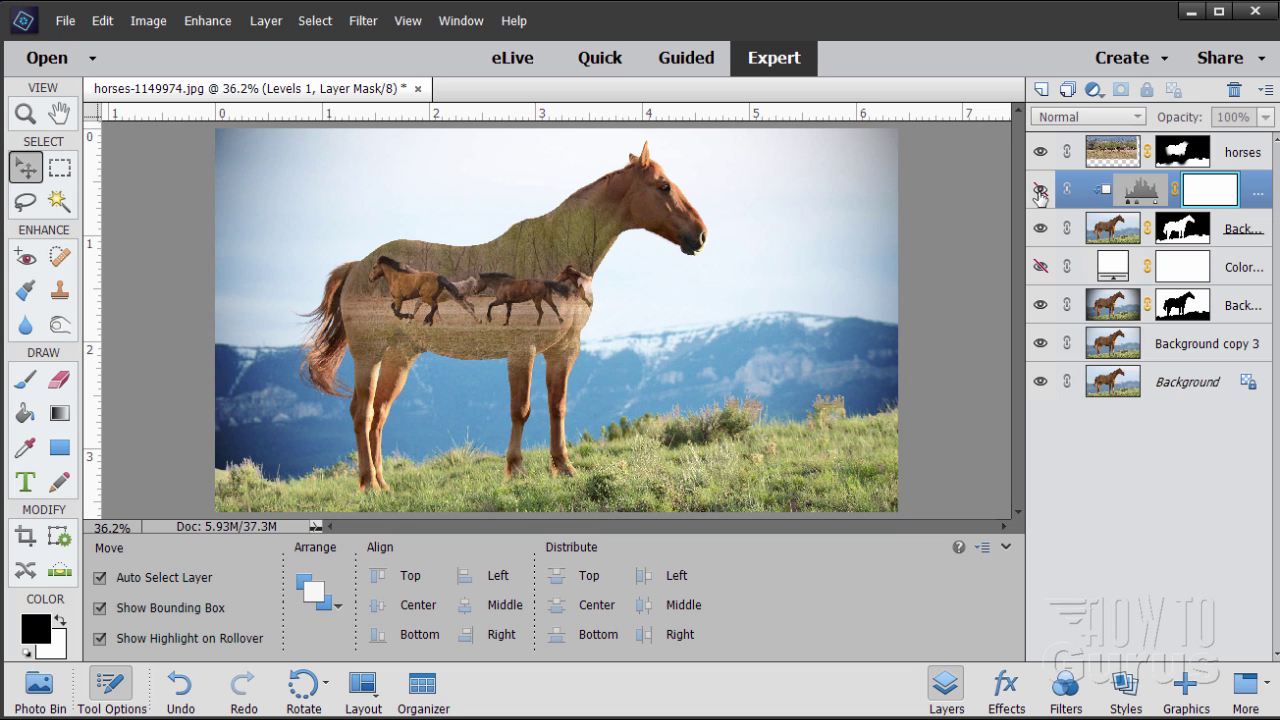
click(1040, 190)
click(1040, 190)
click(1040, 190)
click(1040, 191)
click(1040, 191)
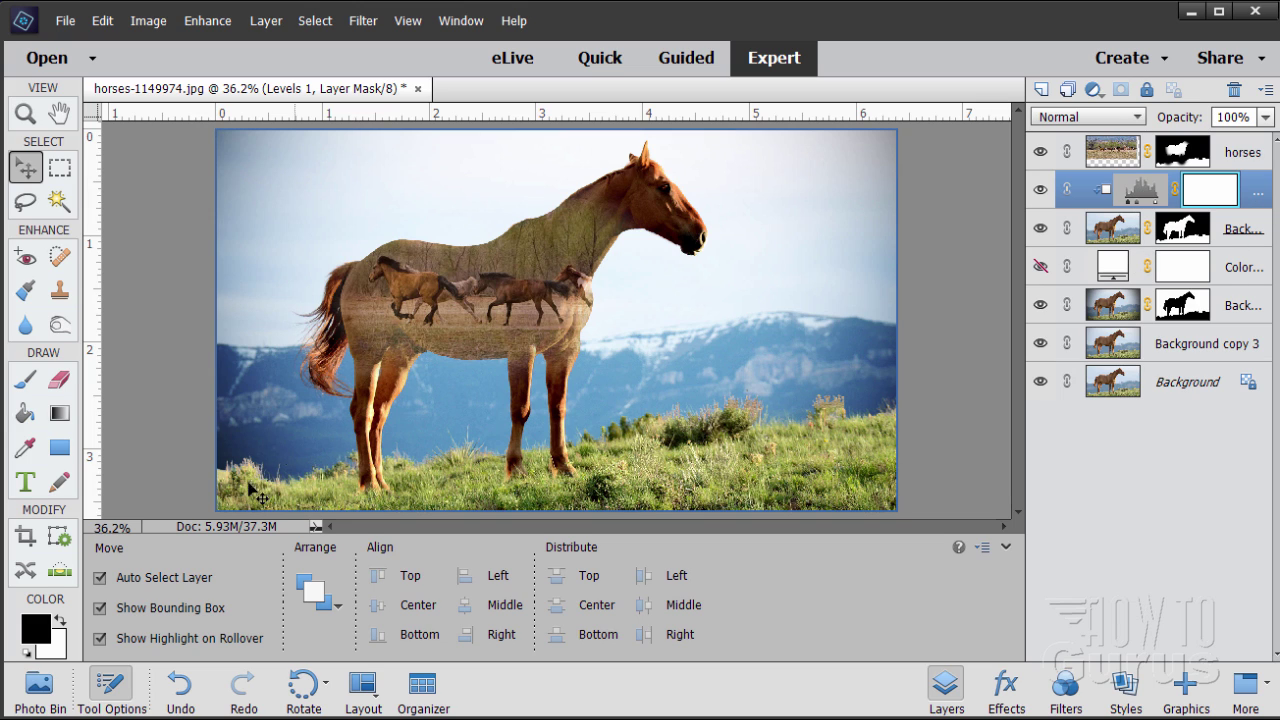
Paint black with a soft 300 px brush on the Levels mask over the standing horse's head to remove the adjustment there
click(30, 380)
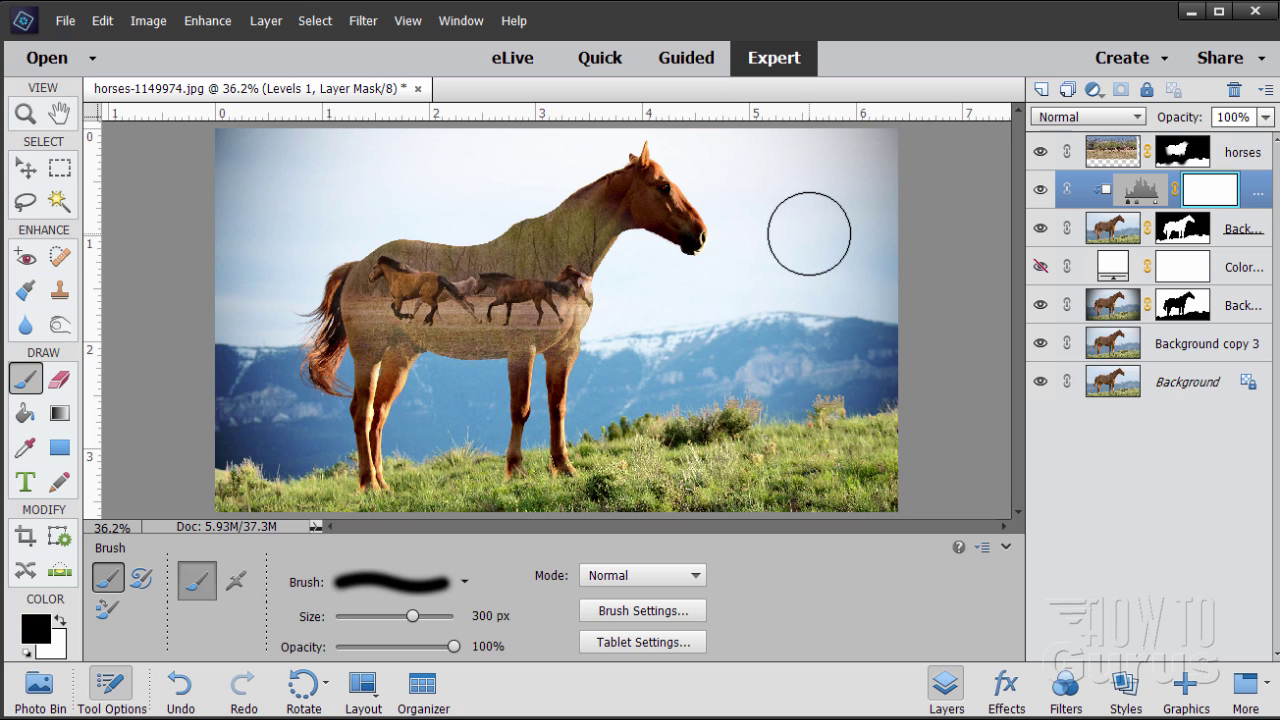
click(686, 188)
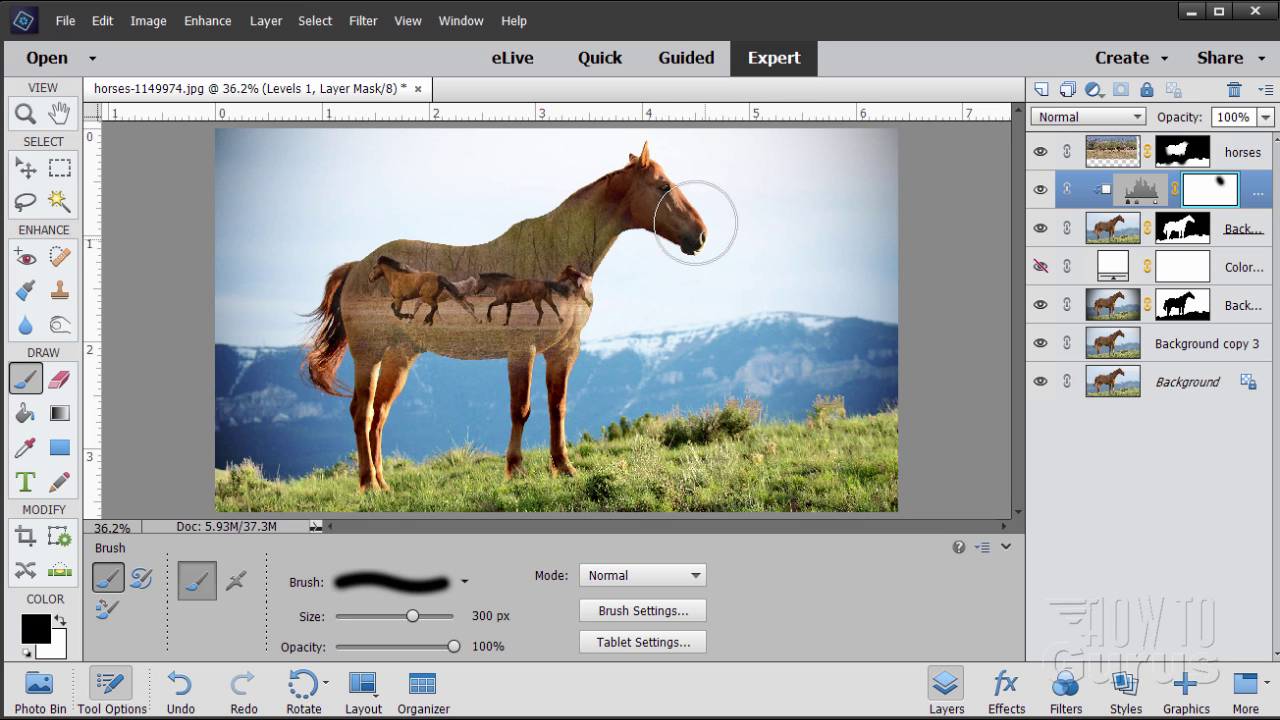
drag(708, 253, 634, 166)
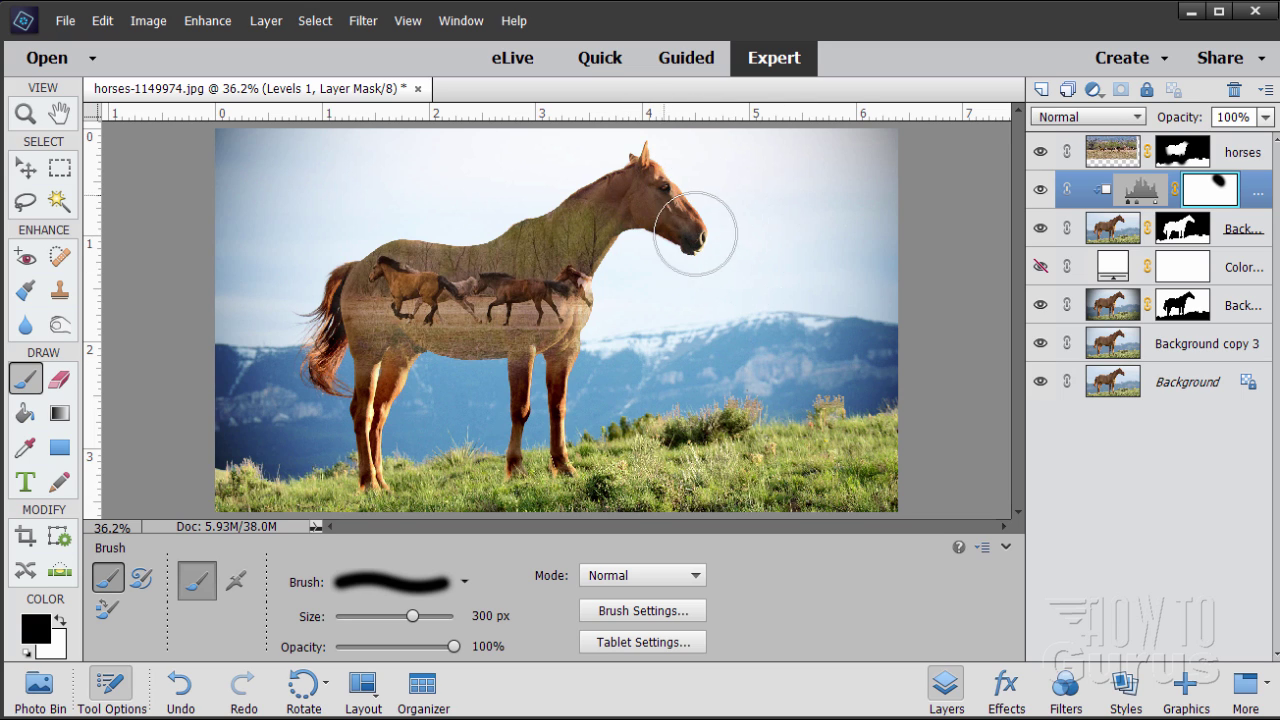
mouse_move(694, 270)
mouse_down()
mouse_move(709, 214)
mouse_move(634, 143)
mouse_move(677, 229)
mouse_move(682, 276)
mouse_move(657, 171)
mouse_move(714, 280)
mouse_up()
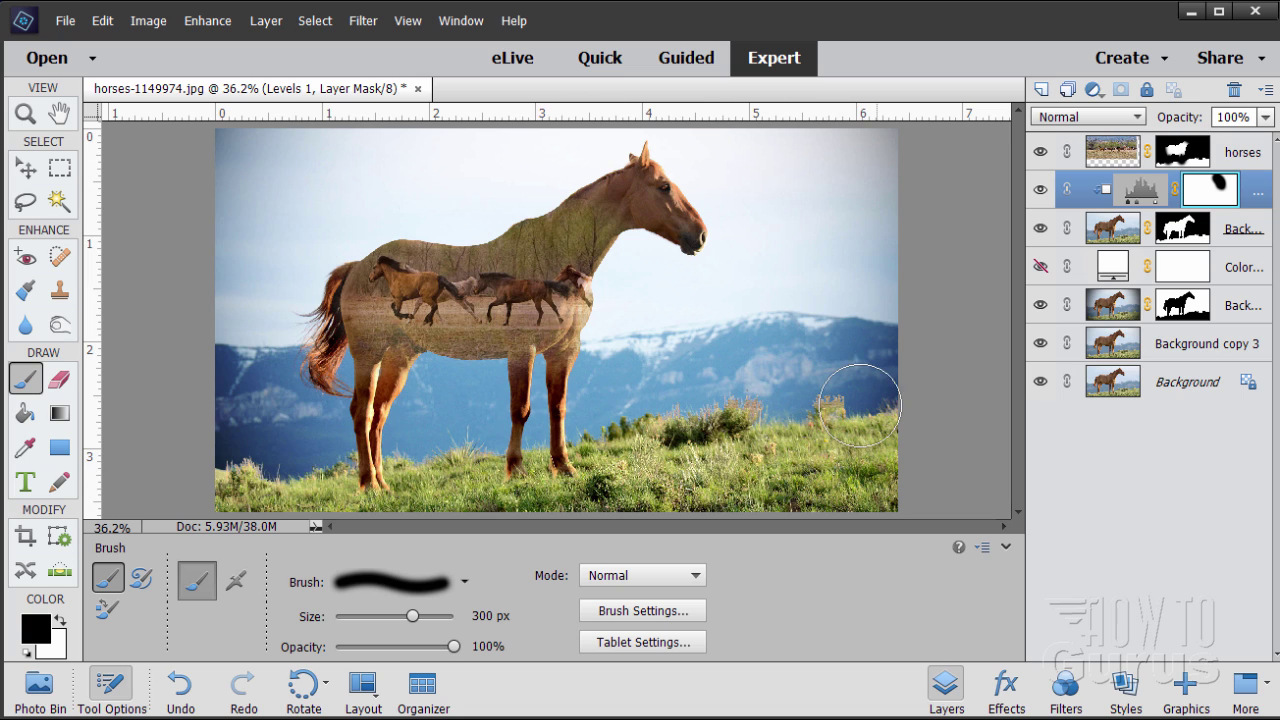
click(26, 168)
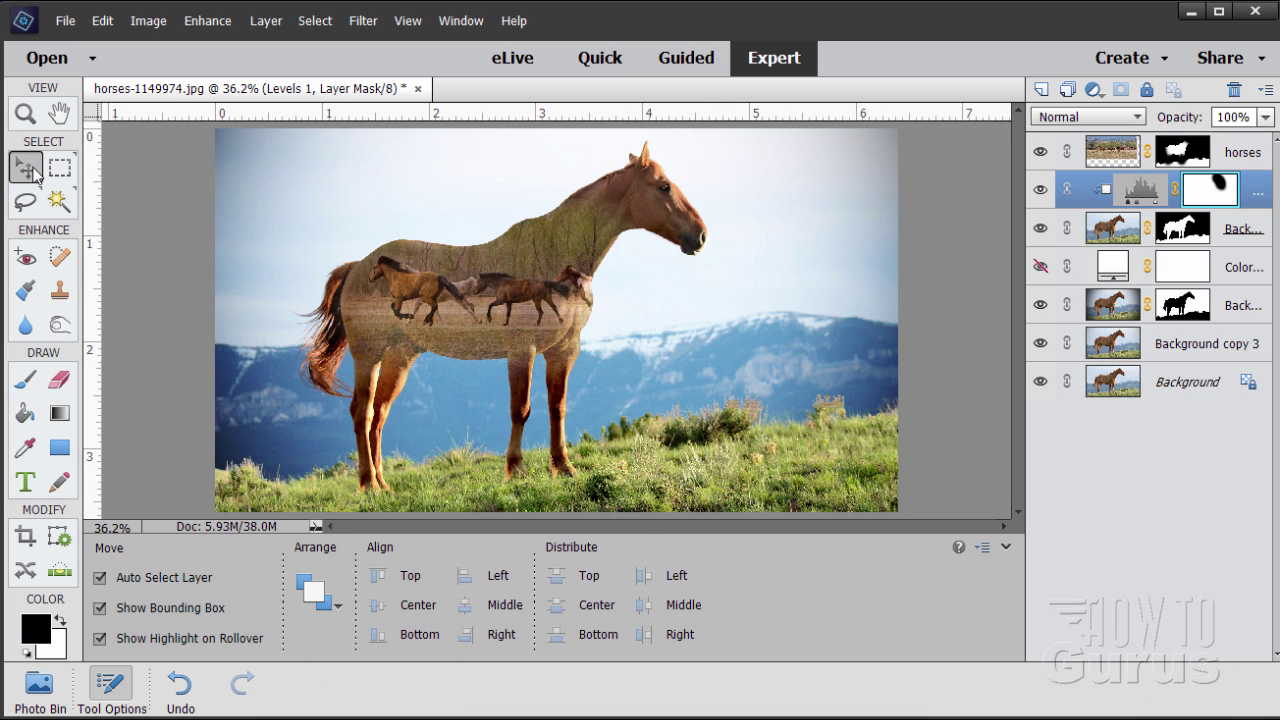
Select the Background layer, float the document in its own enlarged window, and view the finished composite at 50% zoom
click(1170, 390)
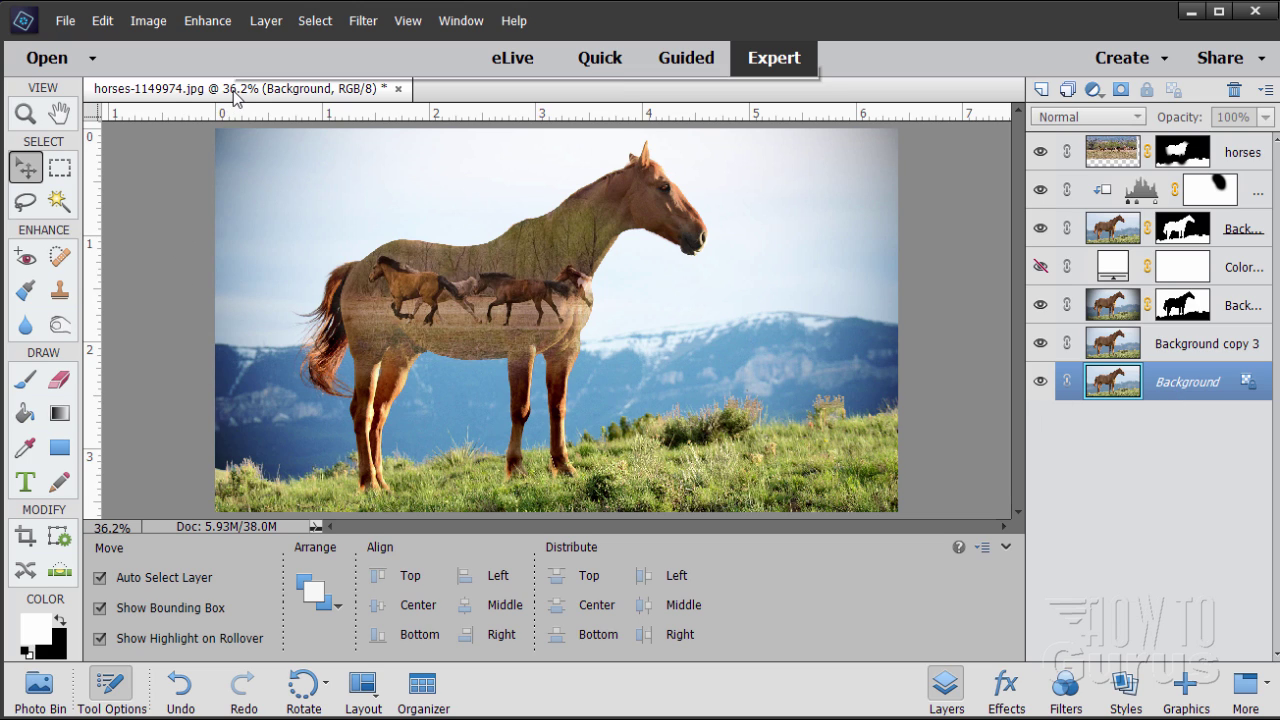
drag(245, 90, 287, 67)
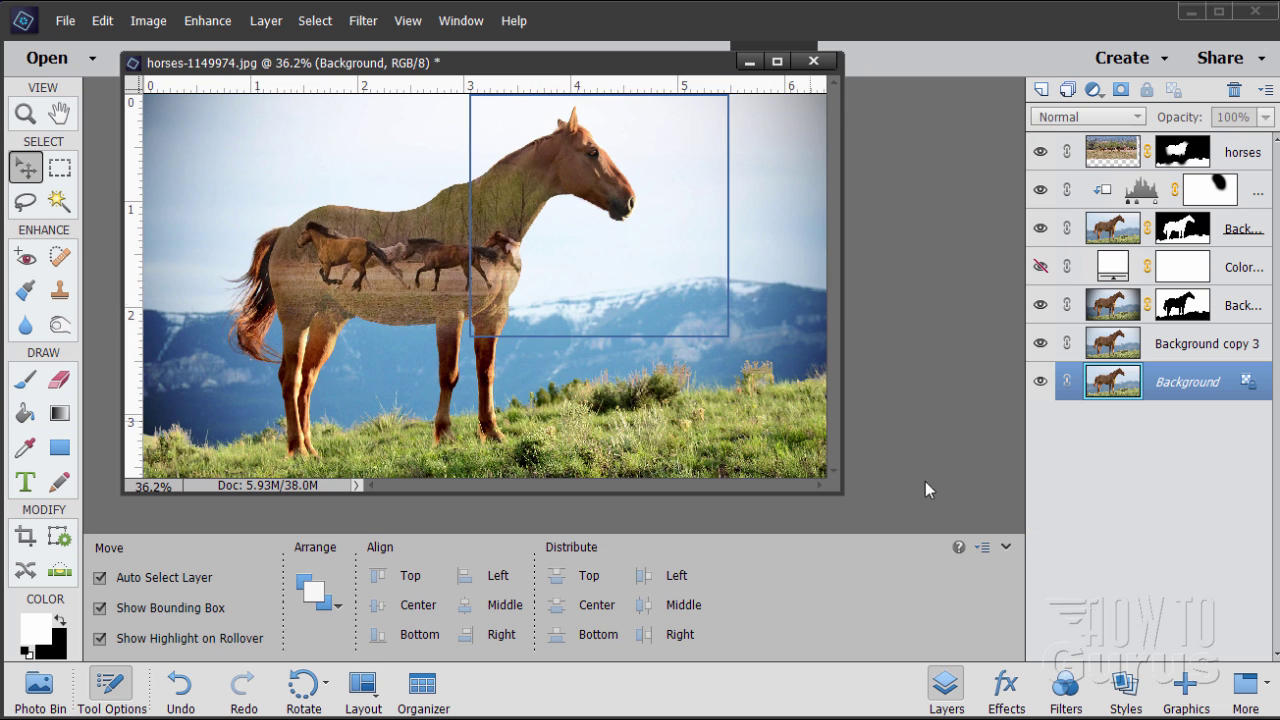
drag(846, 500, 1148, 707)
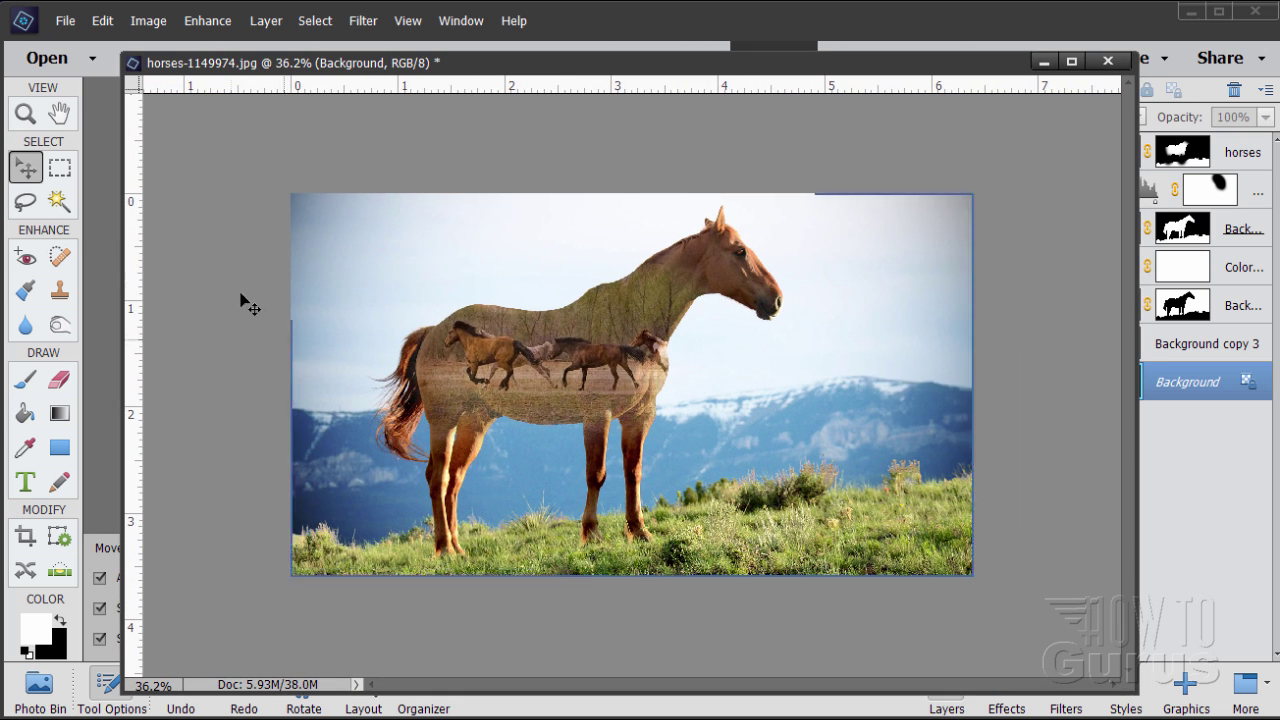
click(36, 118)
click(630, 390)
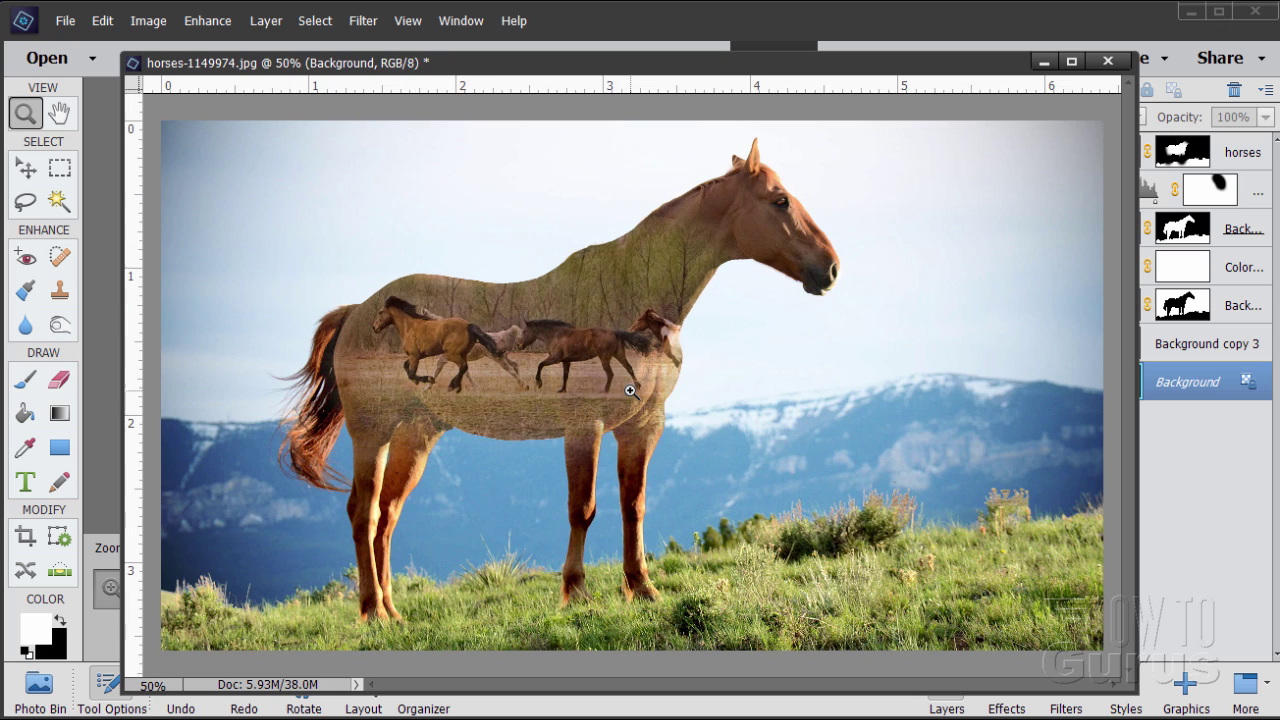
click(22, 166)
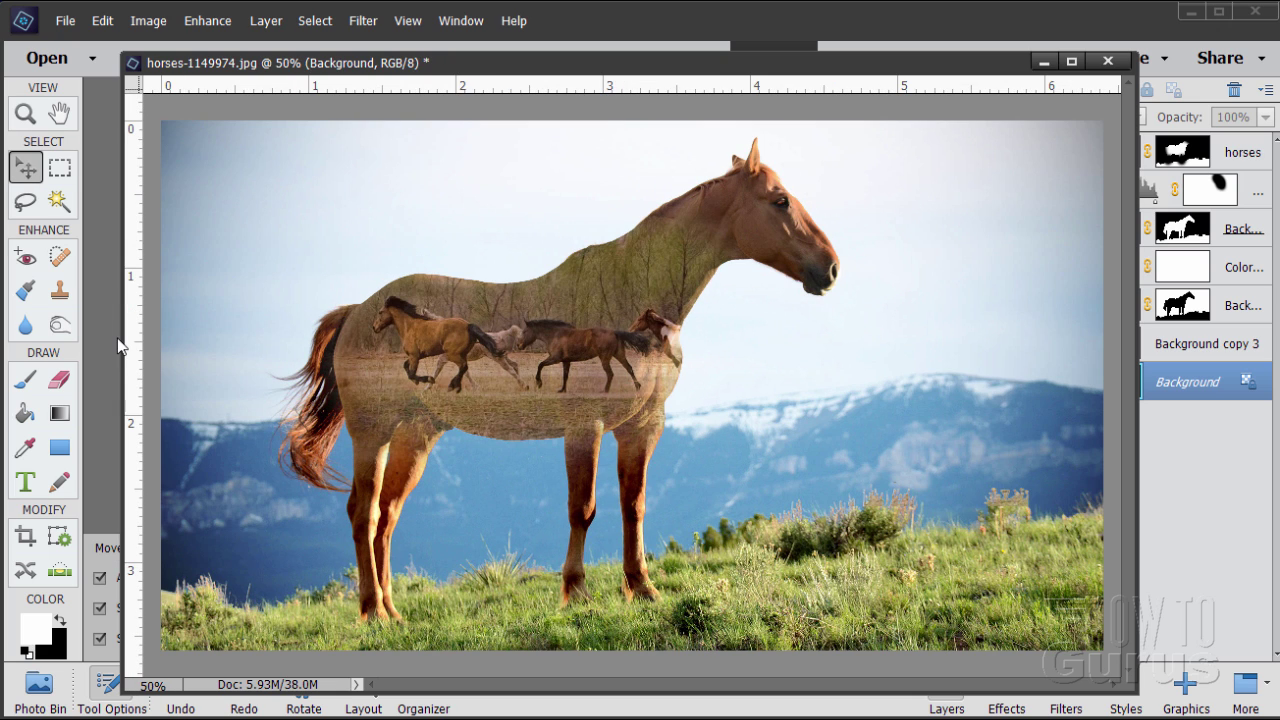